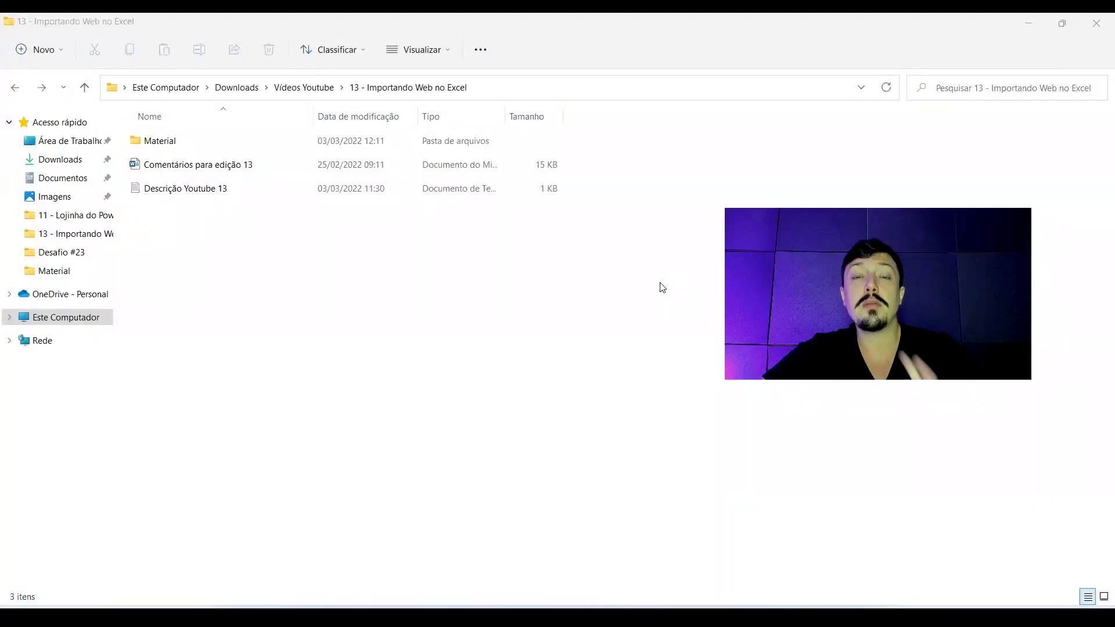
Open the Material folder at medium icon size, then bring the WikiRio carnival blocks page forward.
double_click(180, 142)
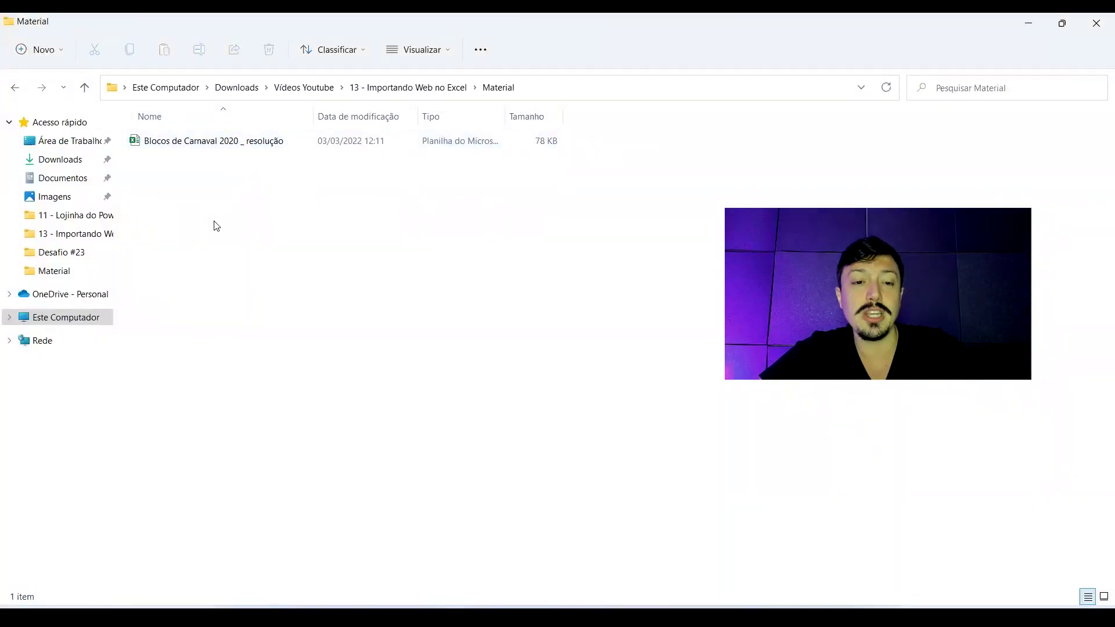
scroll(217, 209, "up", 1, "ctrl")
scroll(216, 209, "up", 2, "ctrl")
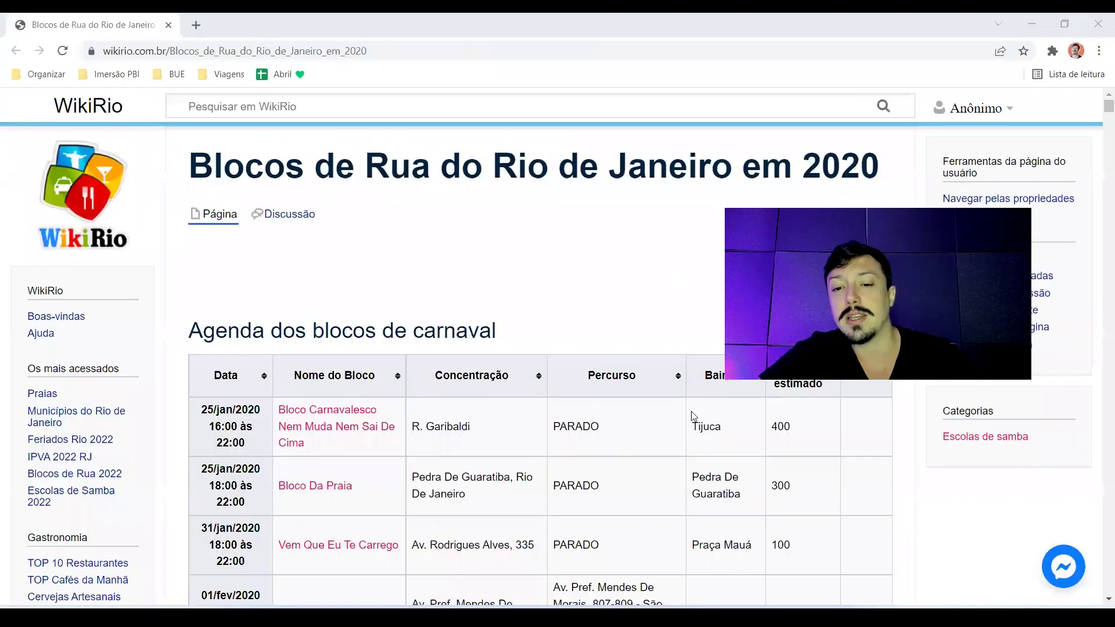
left_click(692, 414)
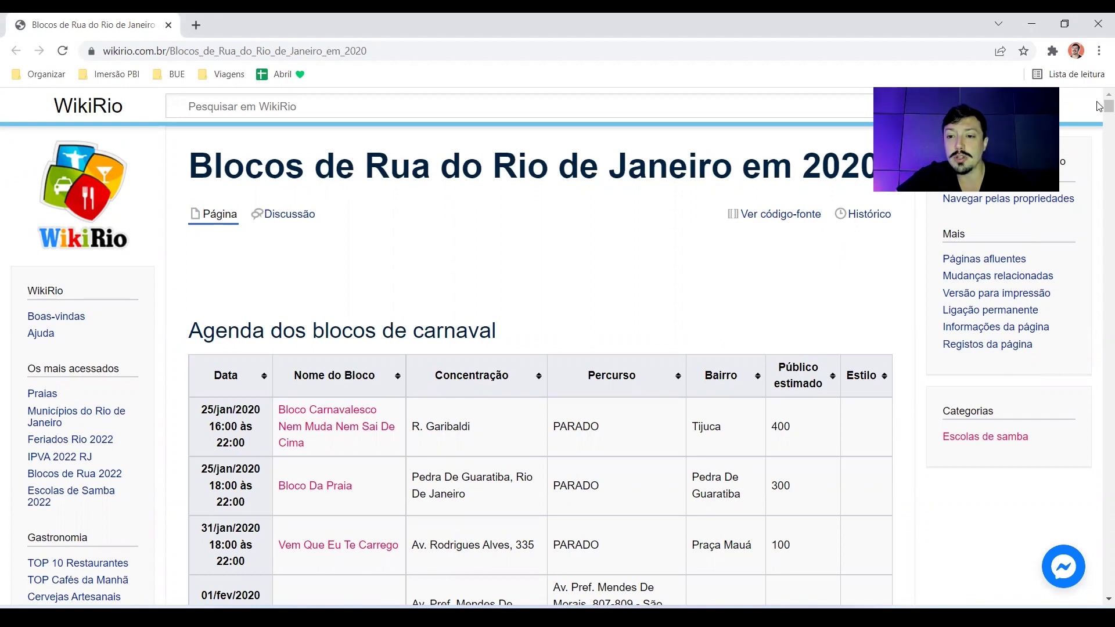
Select the WikiRio carnival blocks table and launch Excel from the system search.
scroll(456, 287, "down", 1)
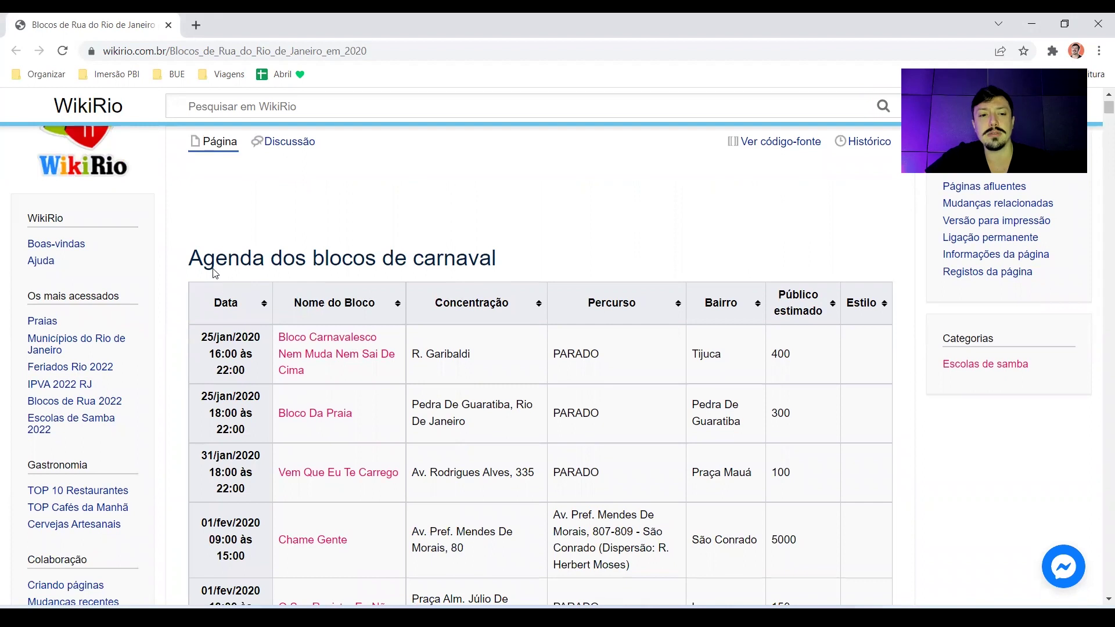
left_click_drag(180, 299, 561, 604)
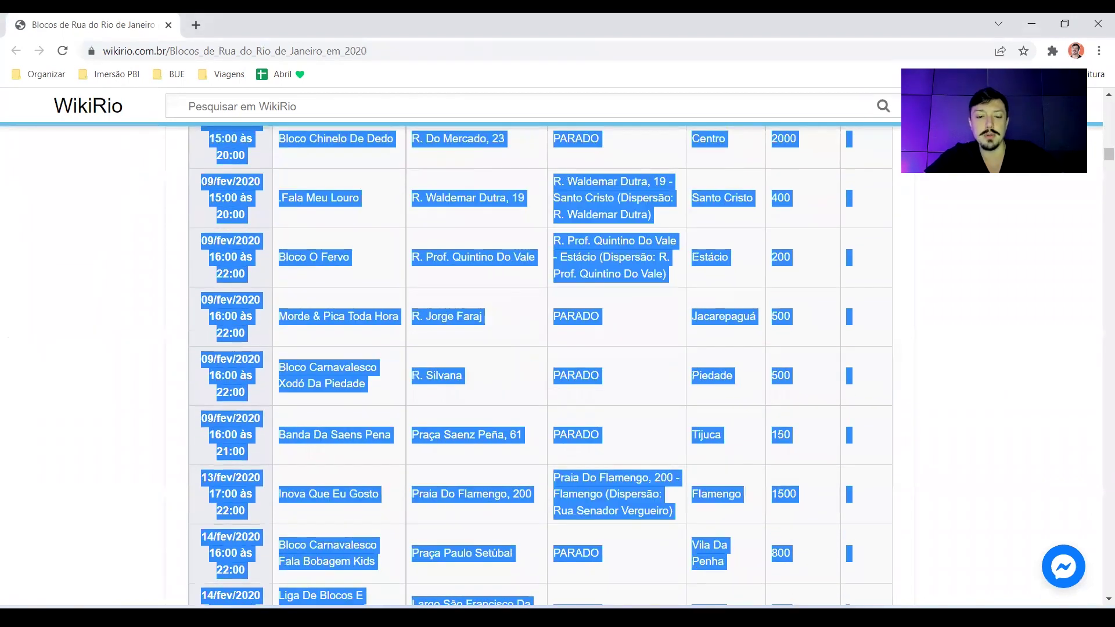
key("super")
type("excel")
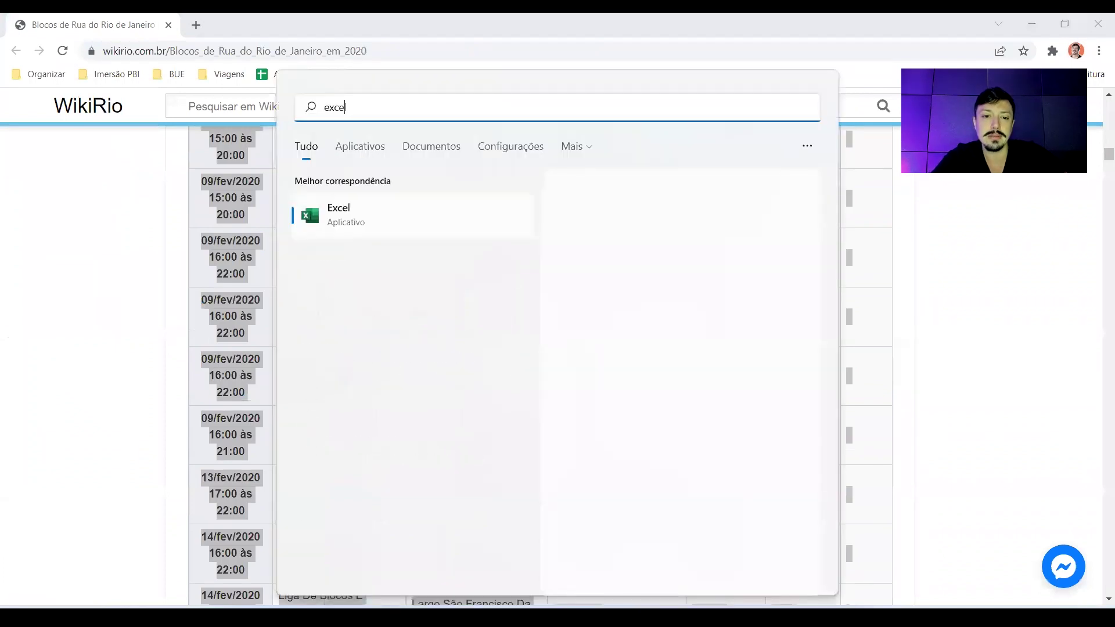
key("Return")
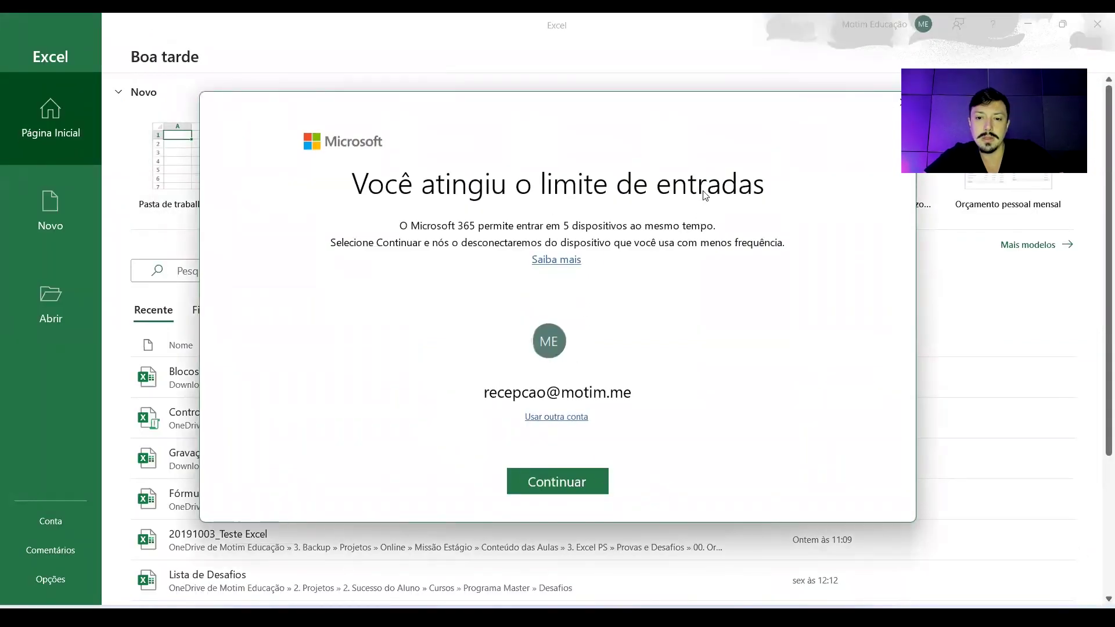
Create a blank workbook, paste the web table into it, then undo the paste.
left_click(560, 482)
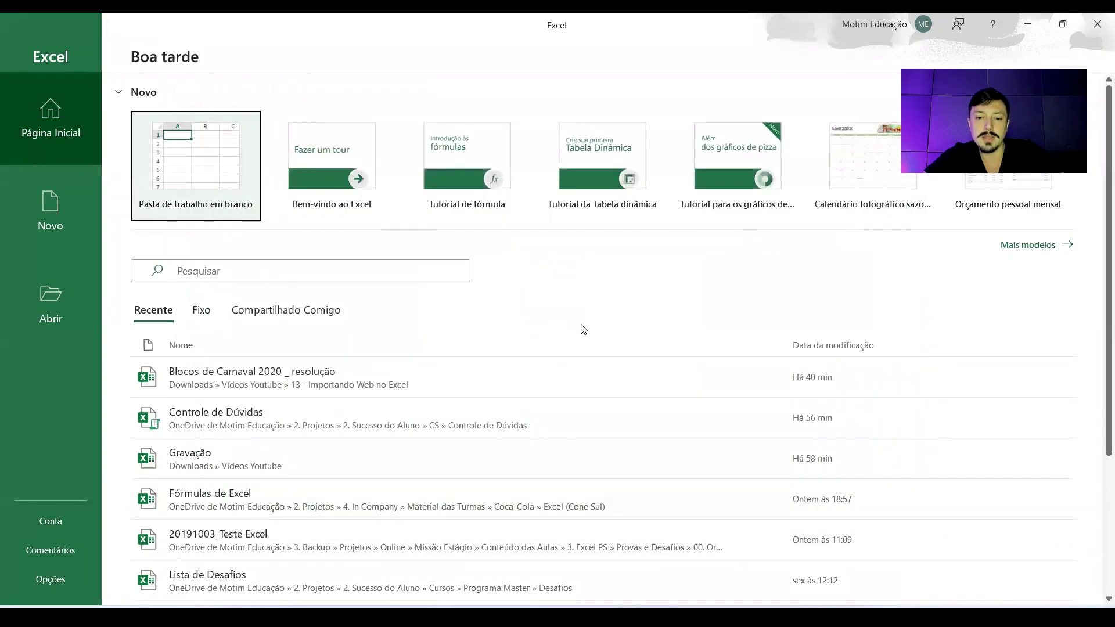
left_click(187, 165)
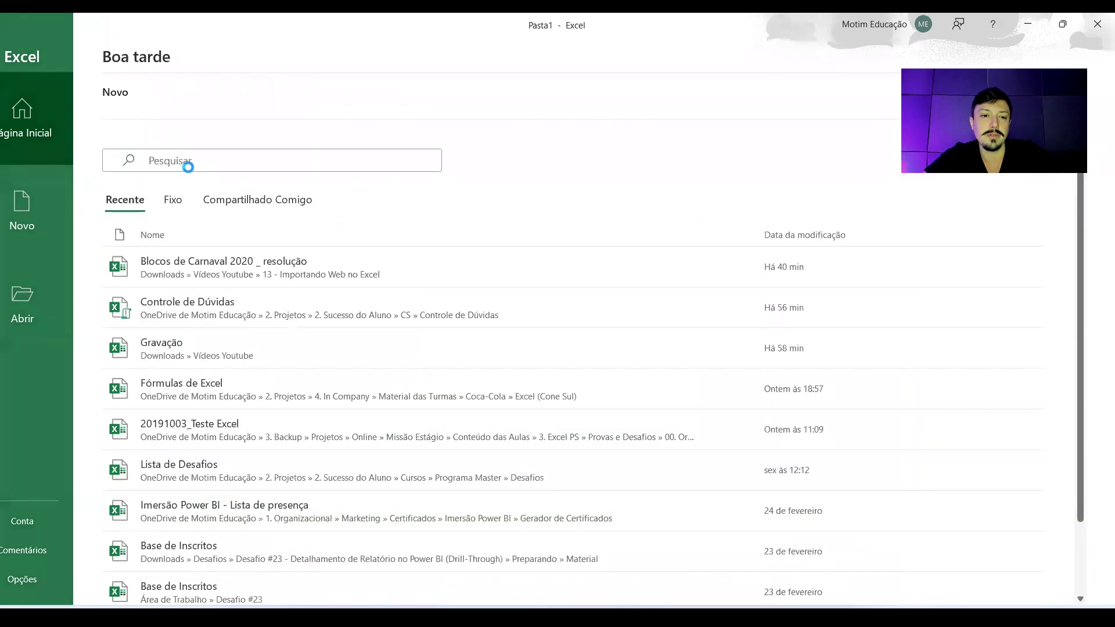
key("alt+Tab")
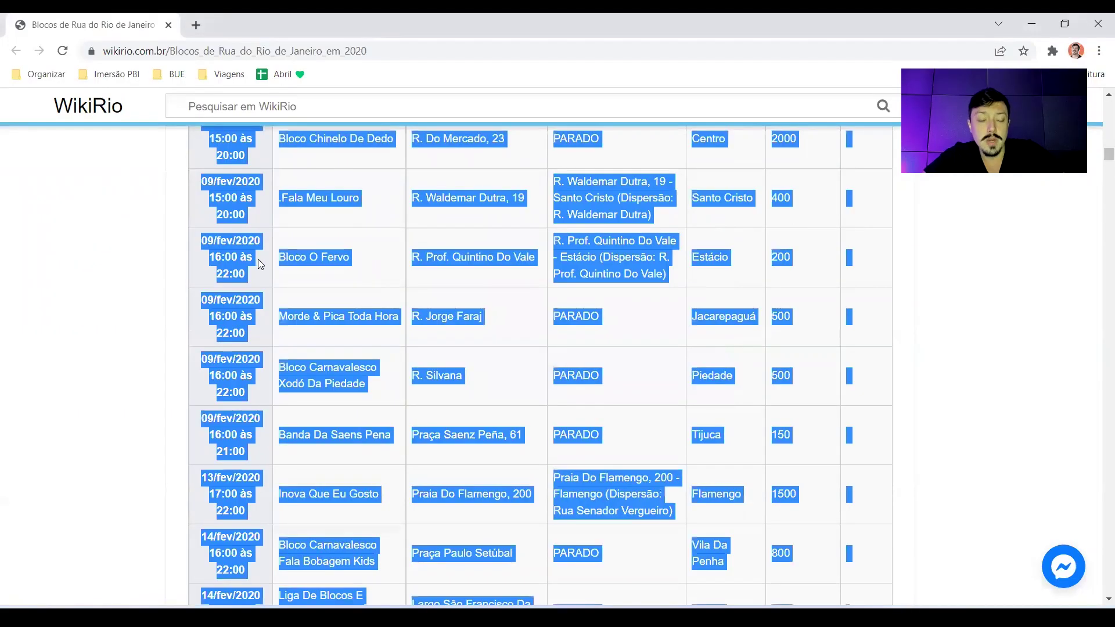
key("alt+Tab")
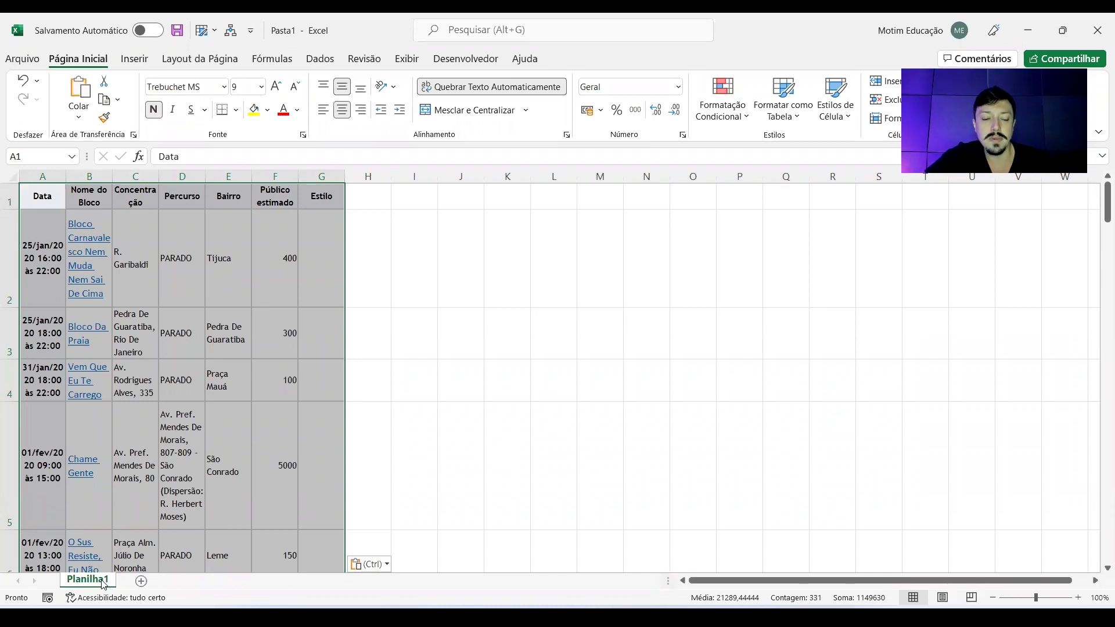
key("ctrl+z")
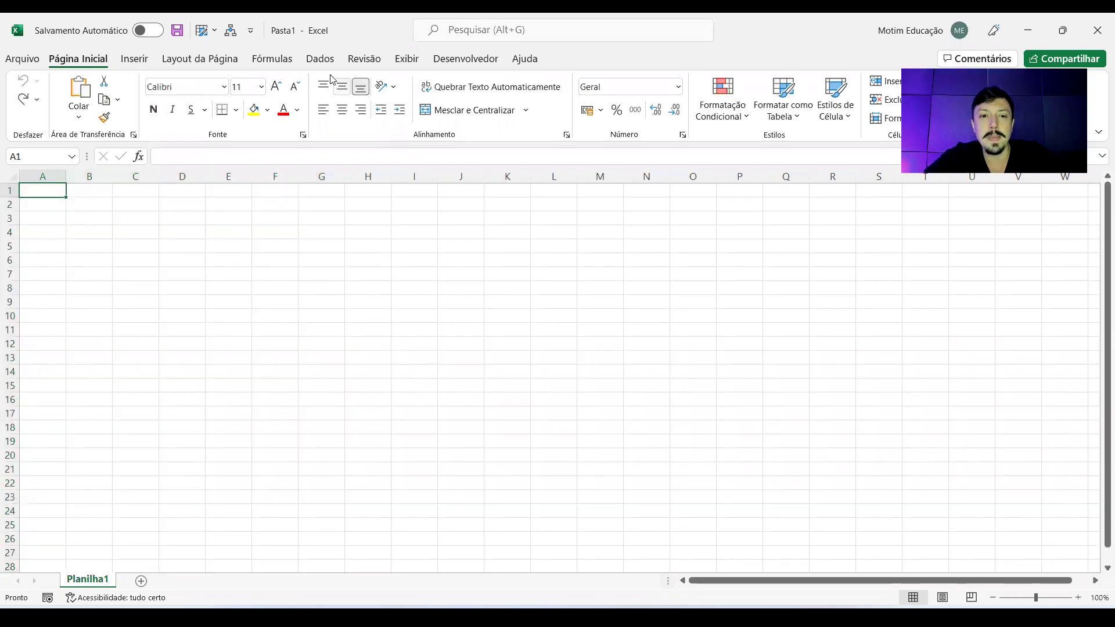
Check Excel's Dados tab, then minimize Excel and clear the text selection on the WikiRio page.
left_click(320, 59)
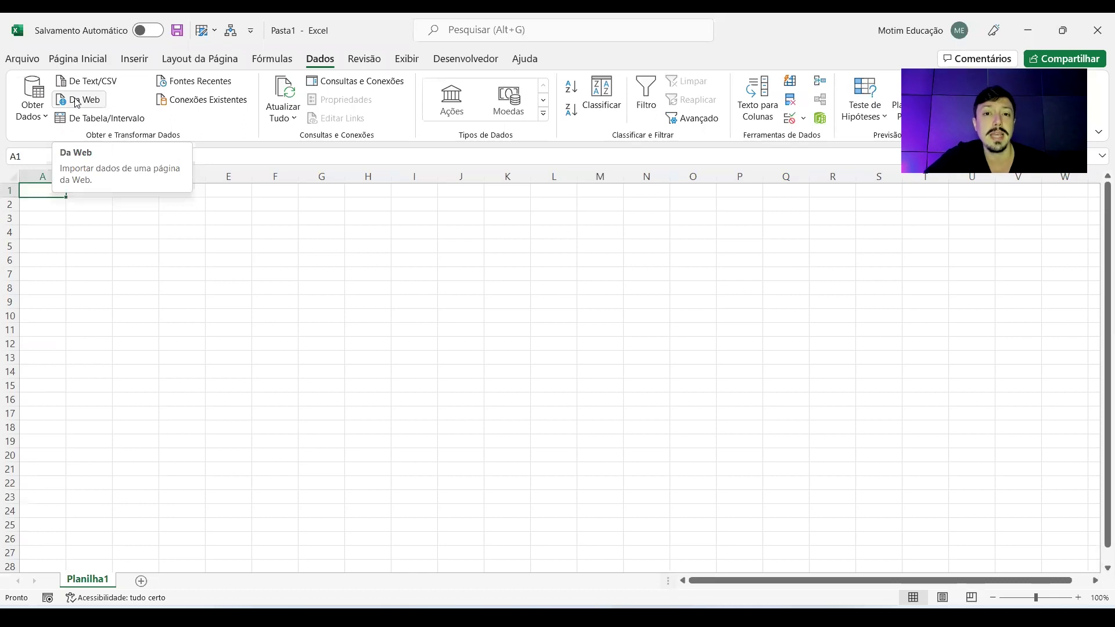
left_click(1027, 33)
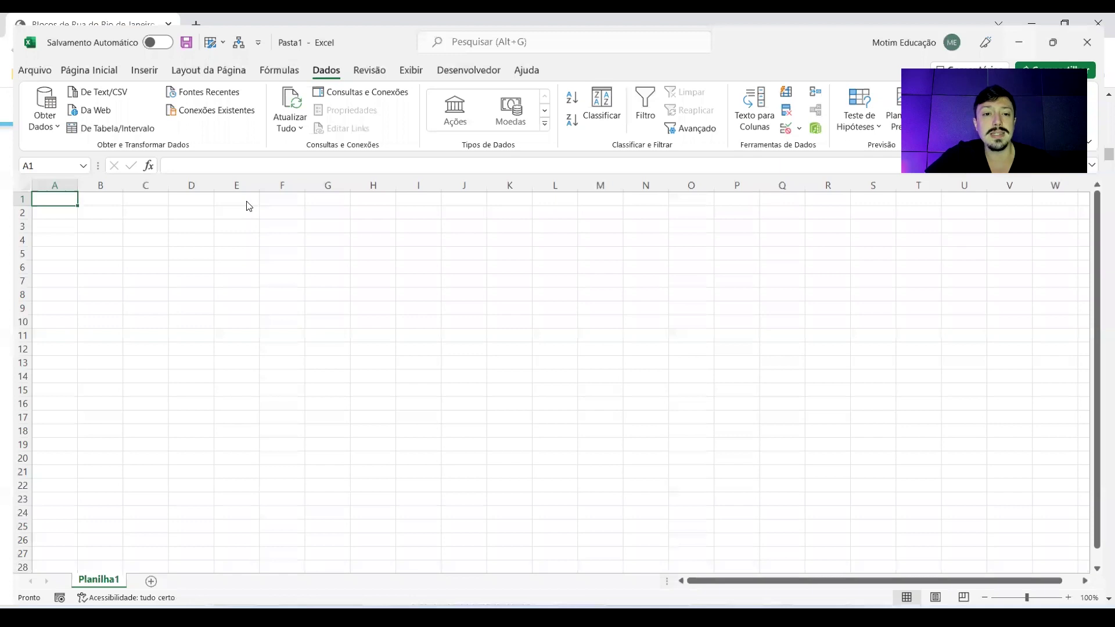
left_click(141, 225)
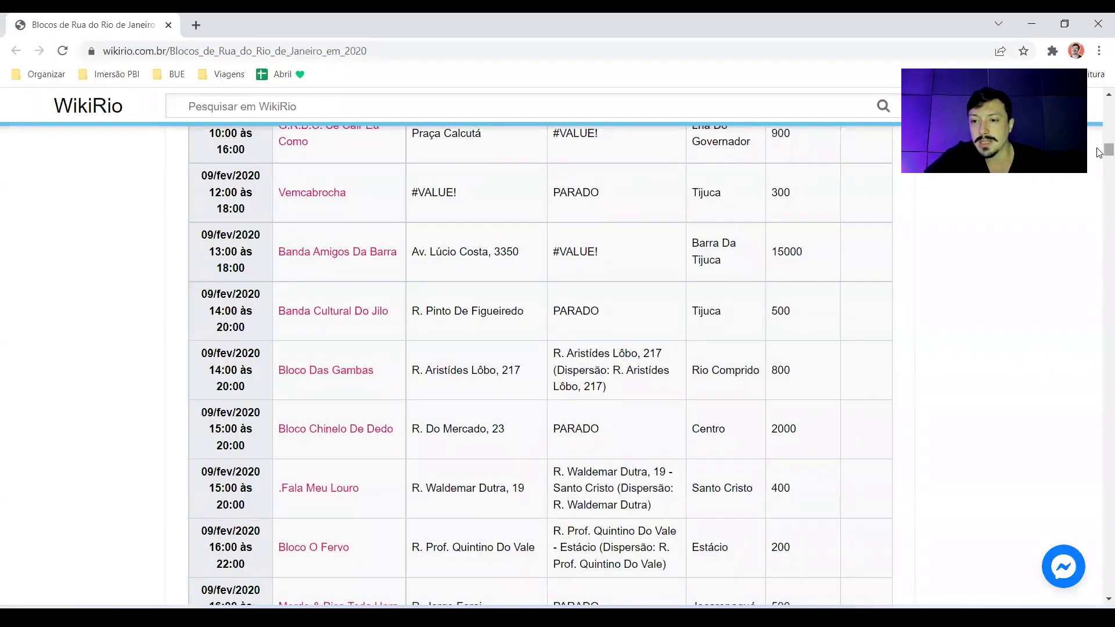
Select the WikiRio page address, then open the Blocos de Carnaval 2020 _ resolução workbook.
left_click_drag(1098, 153, 1099, 95)
left_click(364, 54)
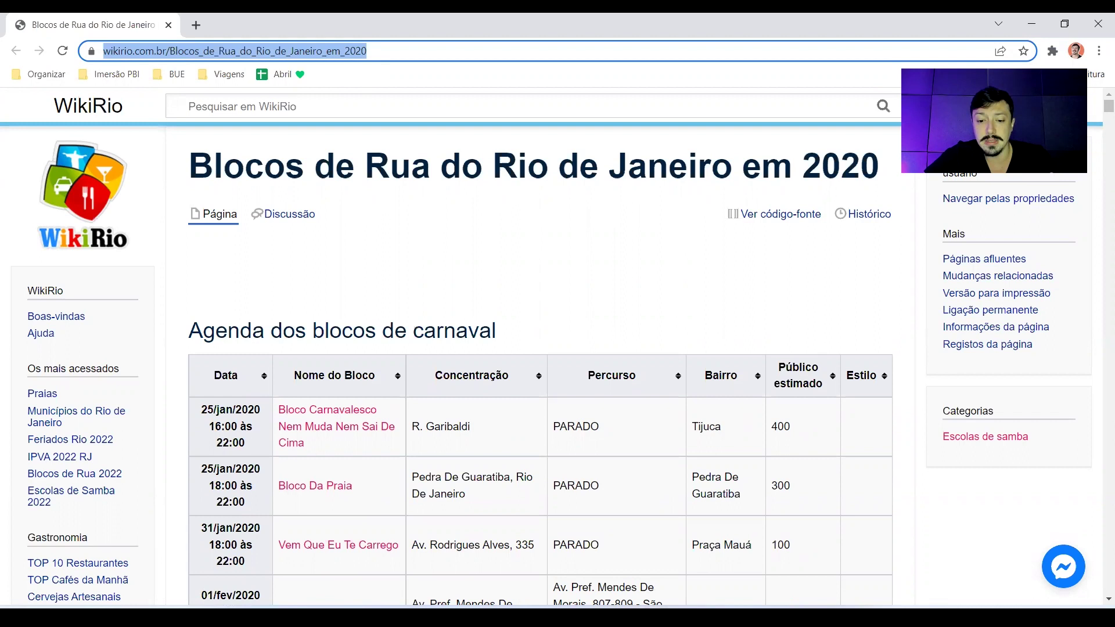
left_click(653, 546)
left_click(144, 158)
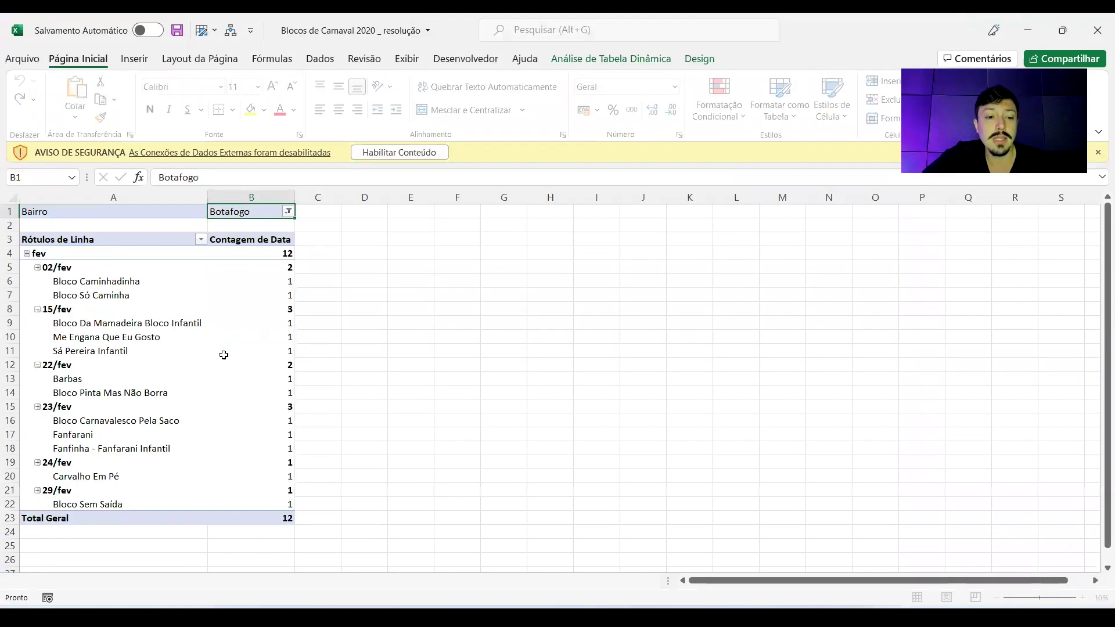
Go to the Blocos 2020 sheet, enable external content, and inspect the Bairro column.
key("ctrl+Page_Up")
left_click(435, 157)
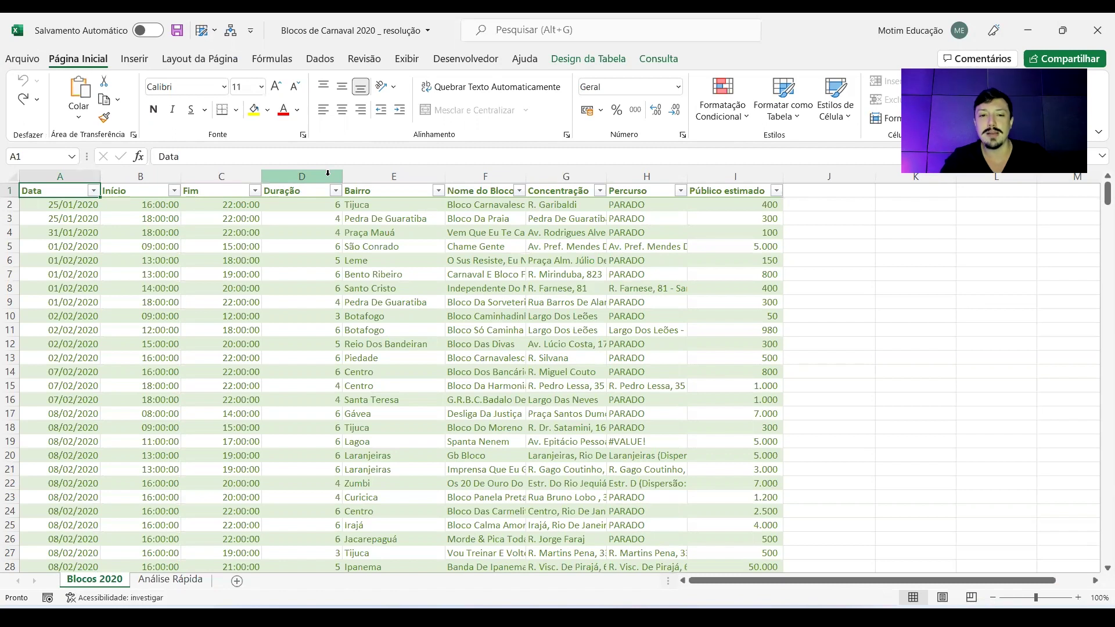
left_click(401, 176)
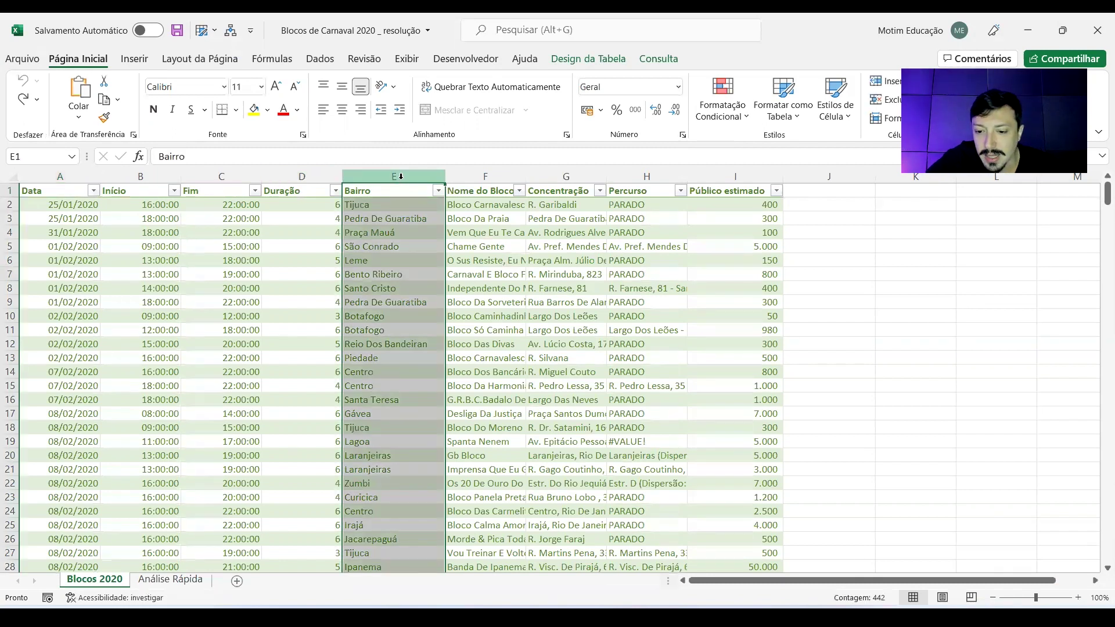
left_click(395, 251)
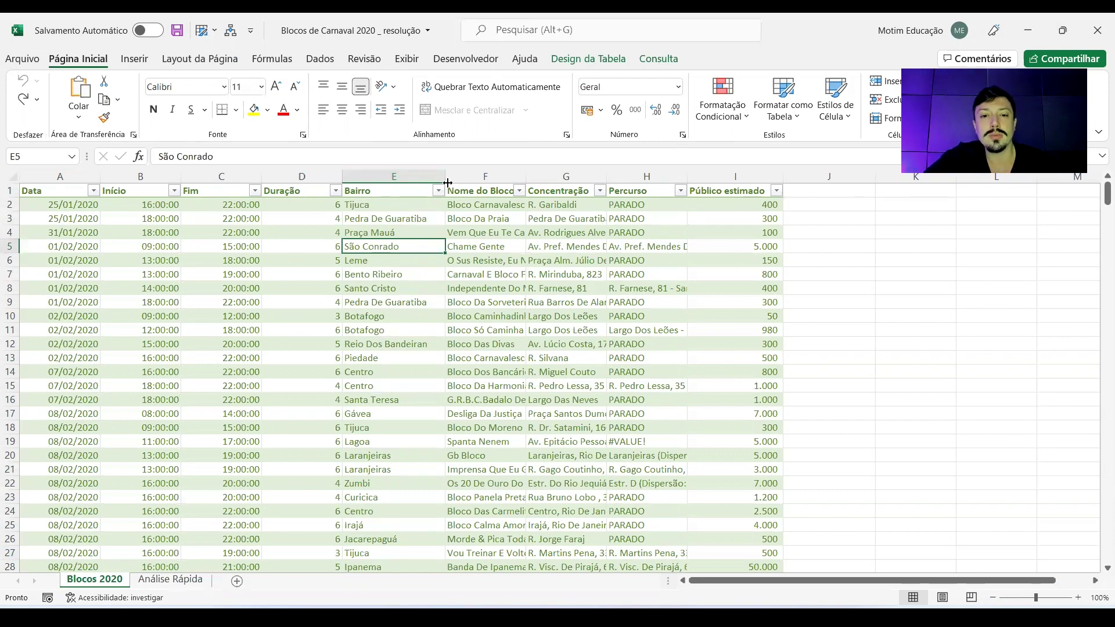
Review the Bairro, Nome do Bloco, Público estimado, Percurso and Fim columns, then return to Análise Rápida.
left_click(403, 175)
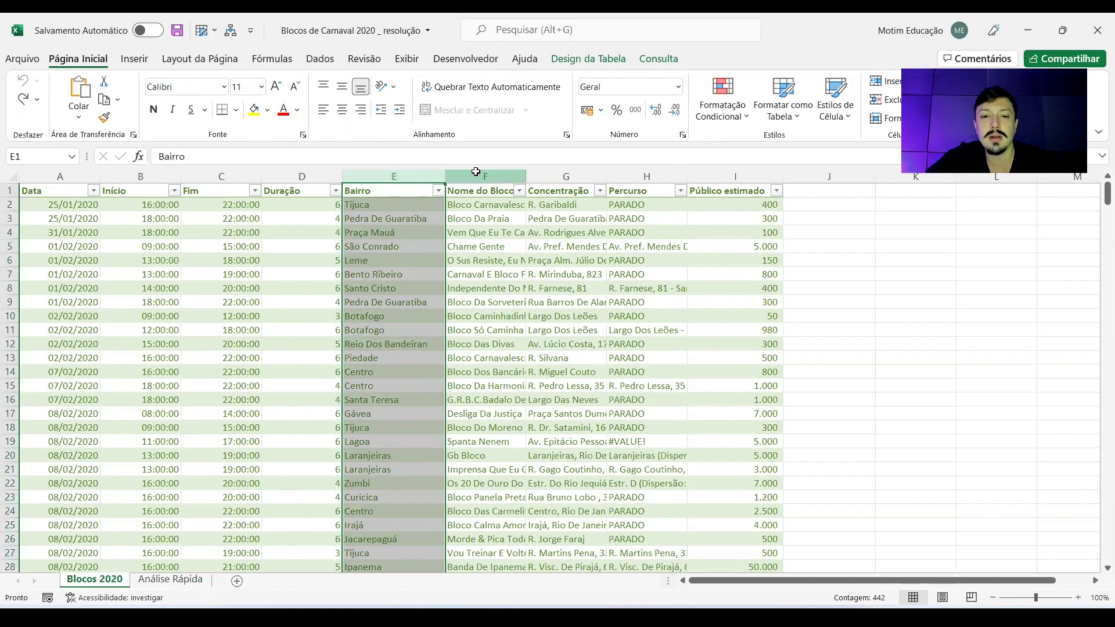
left_click(477, 175)
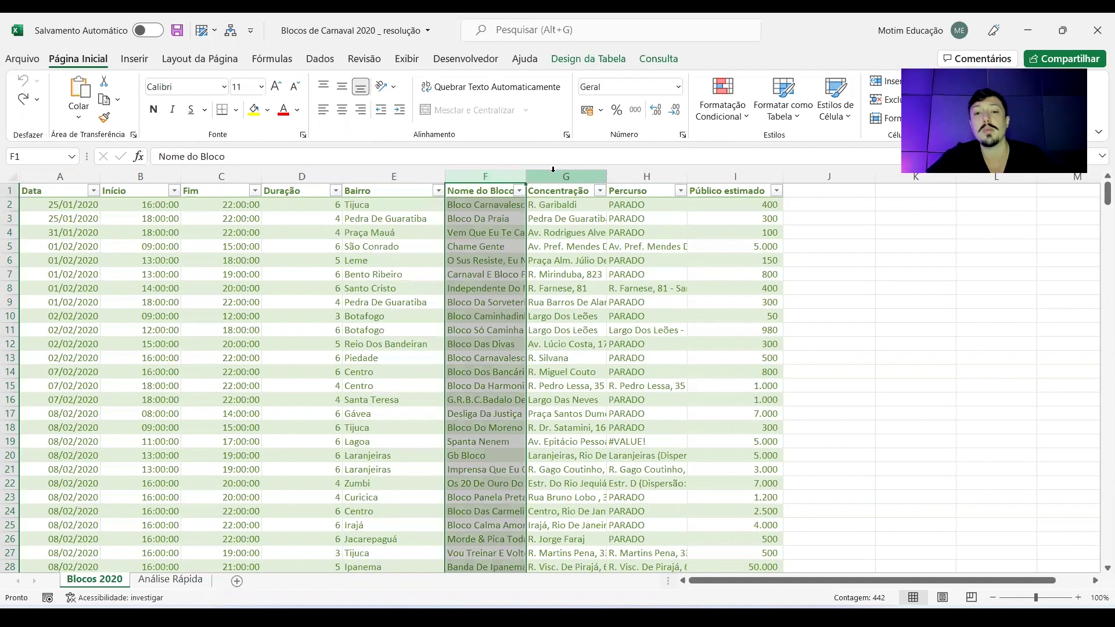
left_click(721, 175)
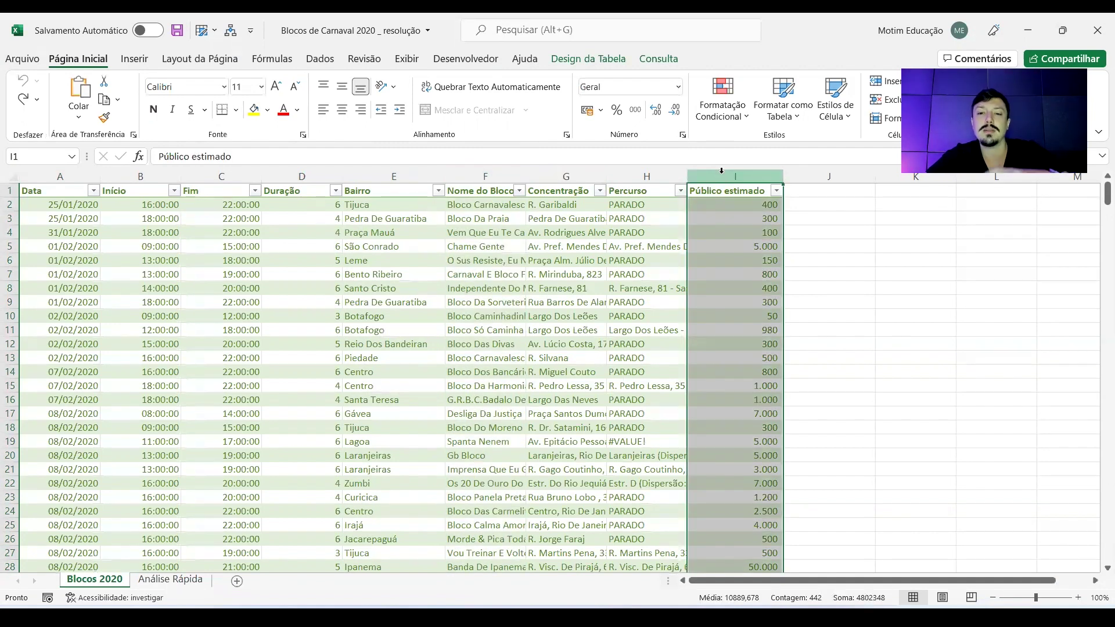
left_click(623, 180)
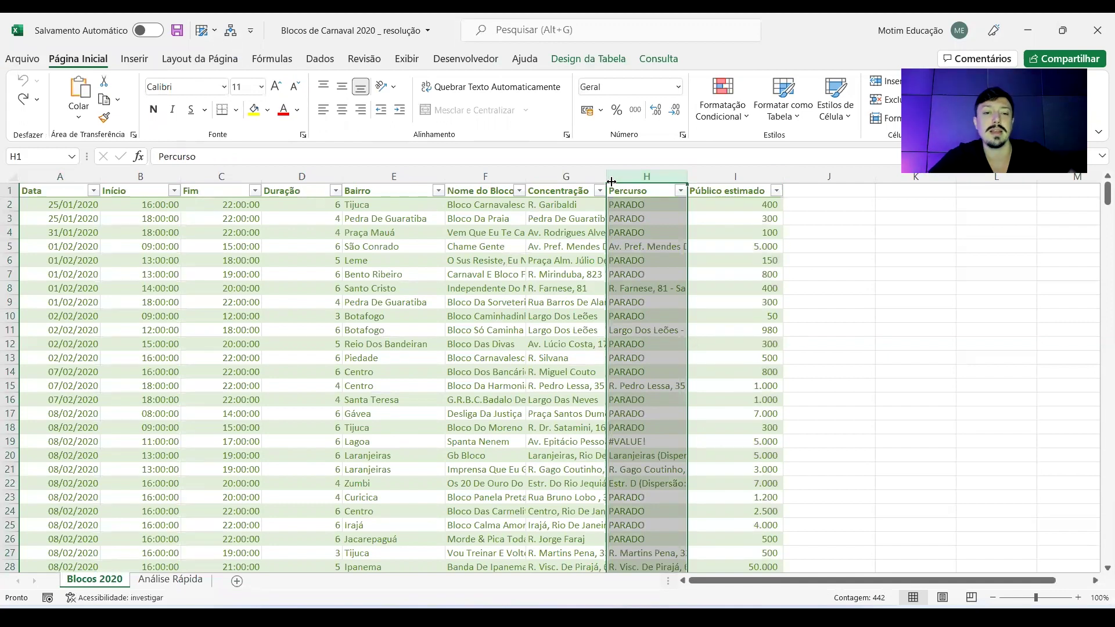
key("ctrl+a")
left_click(192, 174)
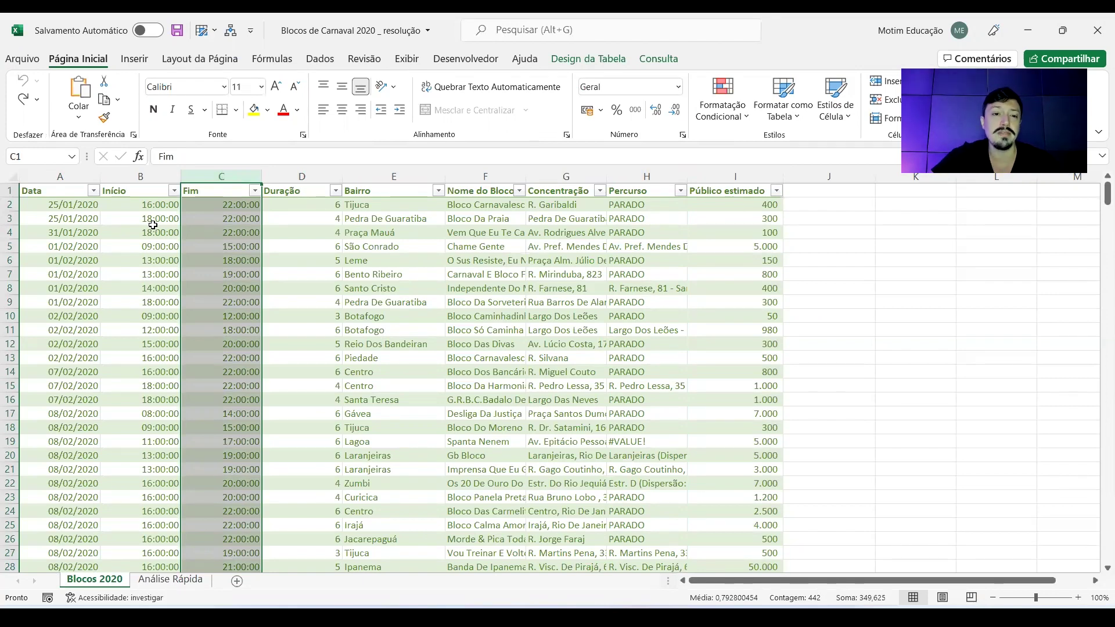
left_click(170, 578)
Scroll the pivot table and select the entries from 22/fev to 24/fev.
scroll(102, 294, "up", 2, "ctrl")
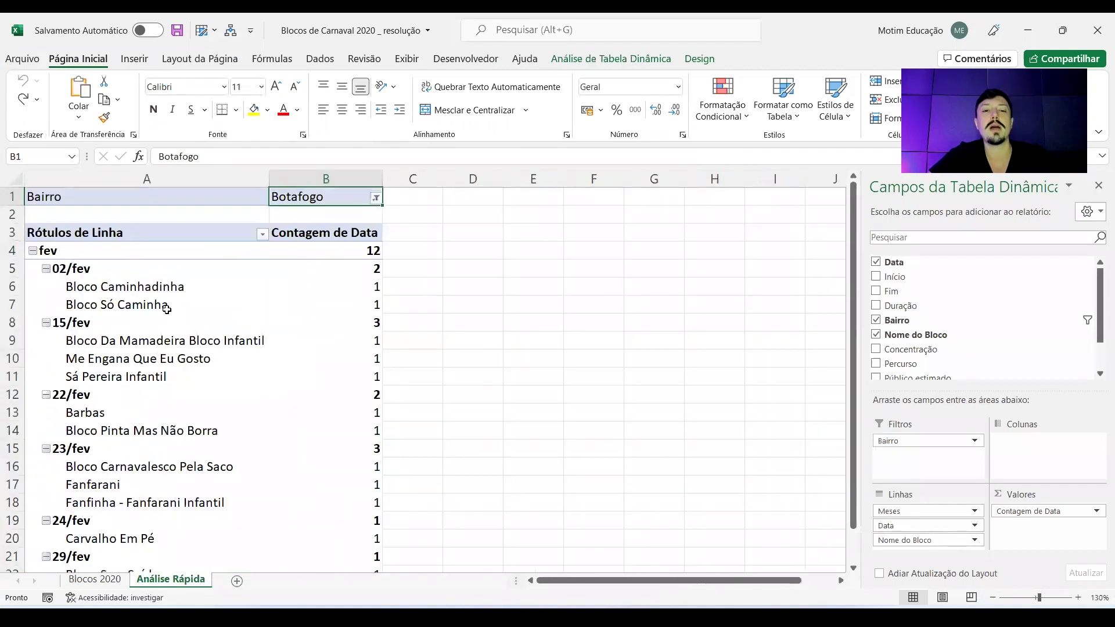
scroll(211, 288, "down", 1)
scroll(129, 240, "up", 1)
scroll(92, 275, "down", 1)
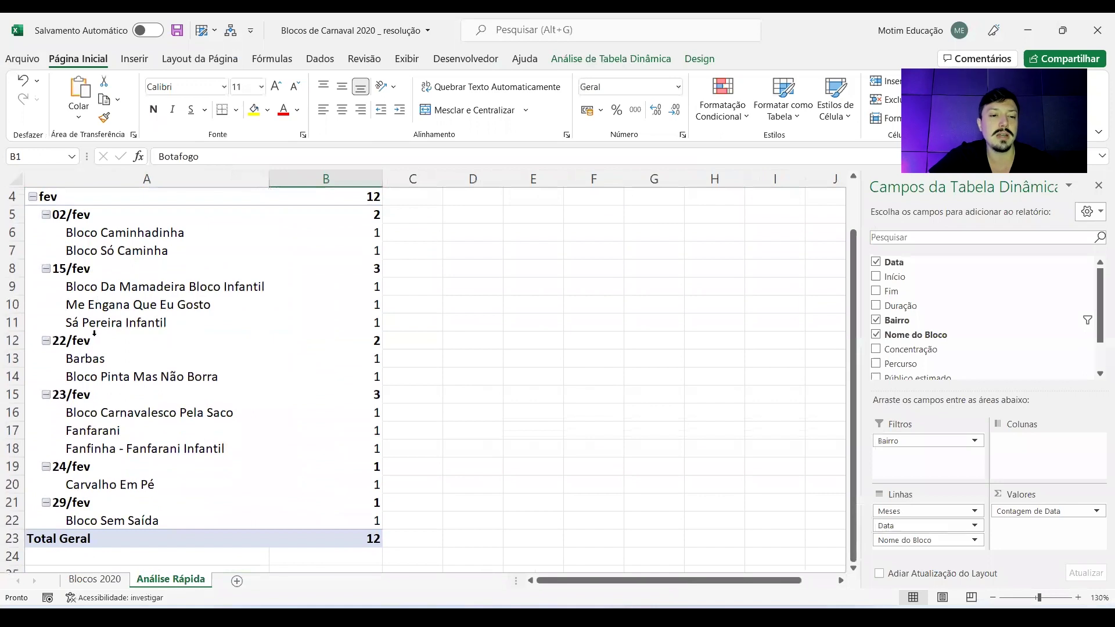
left_click_drag(94, 340, 116, 483)
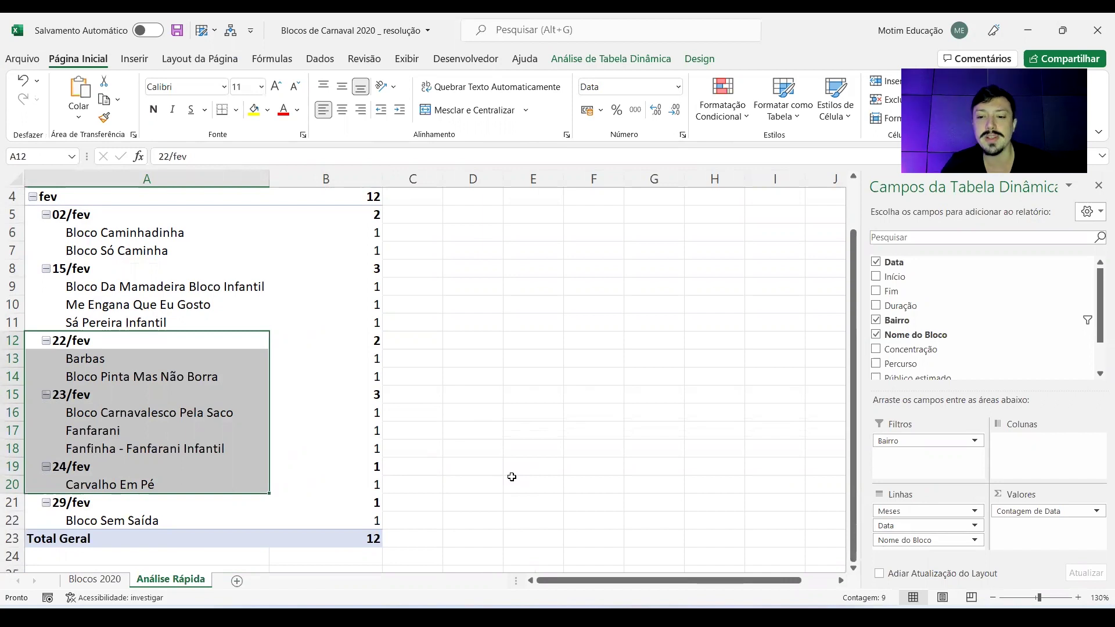
scroll(435, 349, "up", 1)
Filter the pivot's Bairro field to Centro and review its total of 43 blocks.
left_click(376, 198)
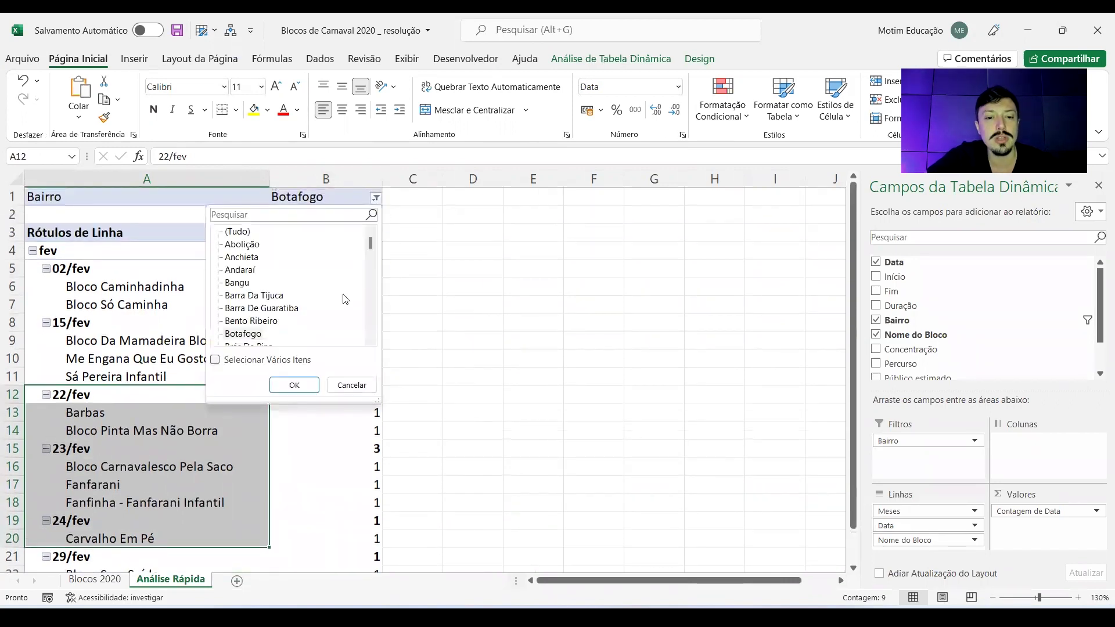
left_click_drag(368, 240, 371, 253)
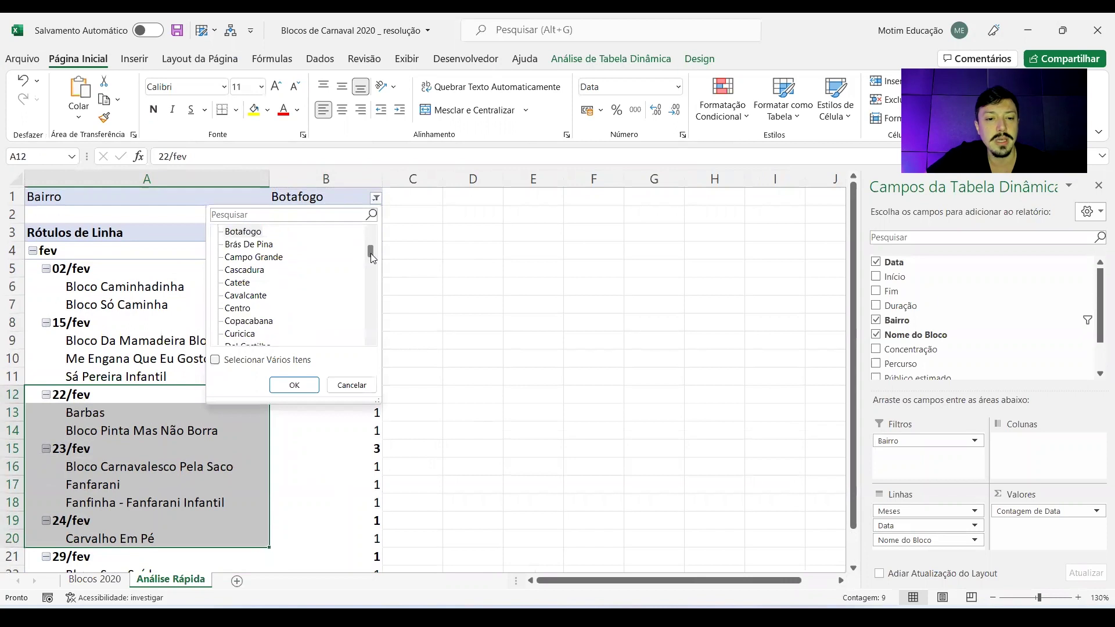
left_click(238, 294)
left_click(295, 385)
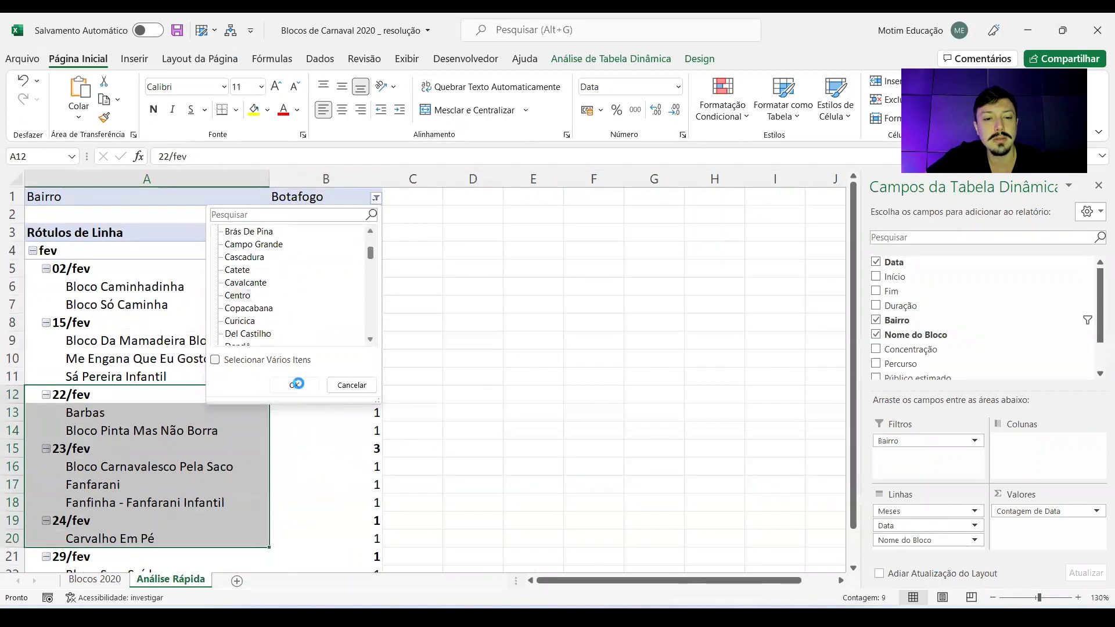
left_click(567, 248)
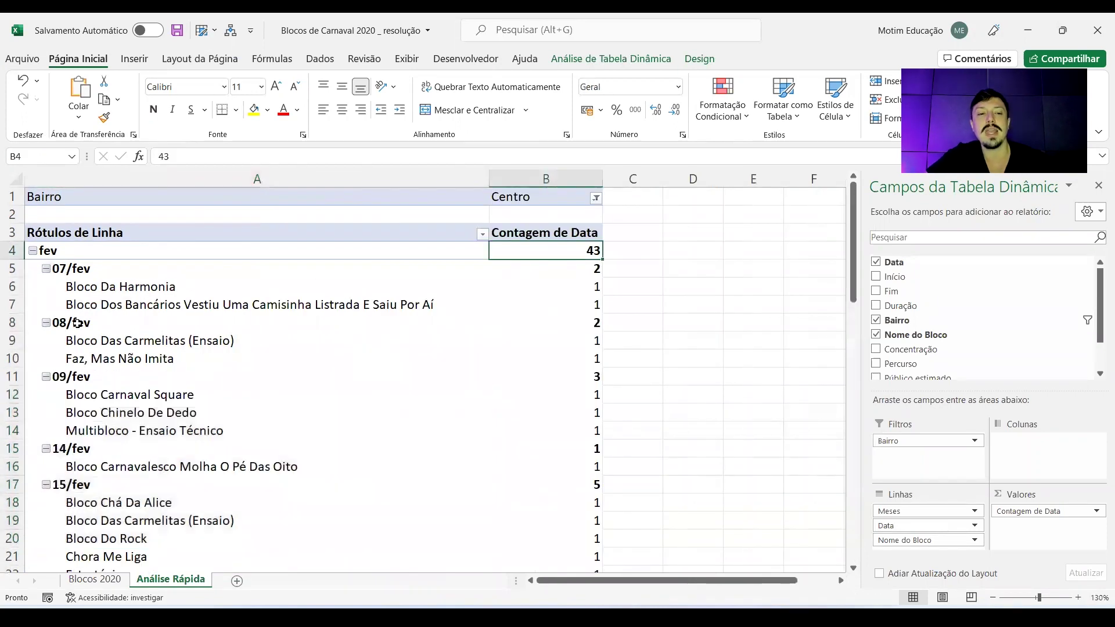
scroll(76, 323, "down", 2)
scroll(229, 306, "down", 3)
scroll(232, 362, "up", 5)
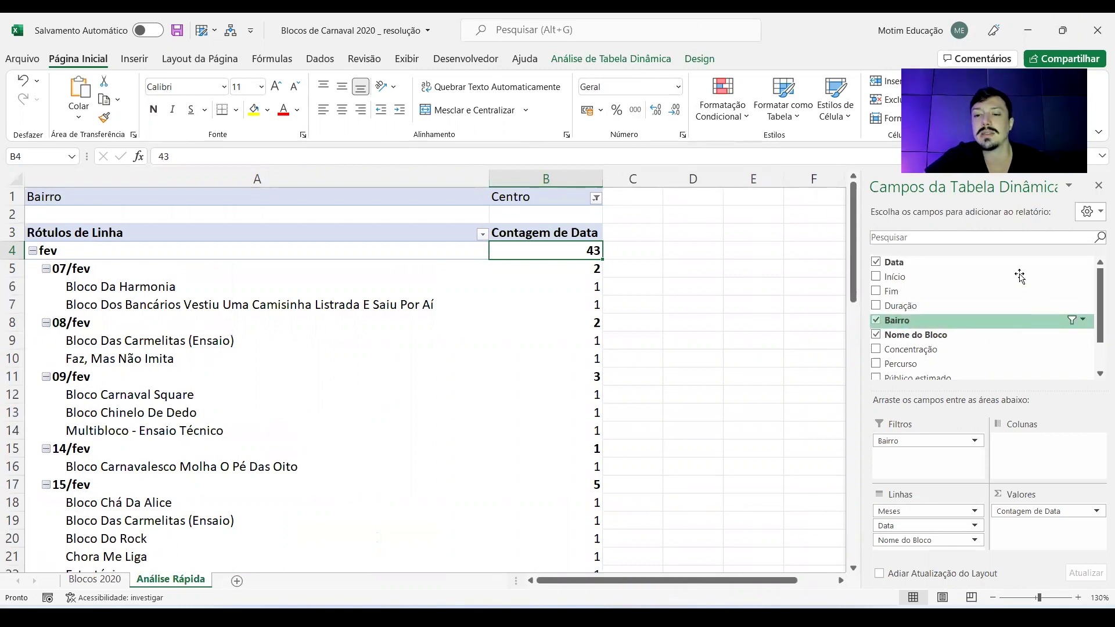
Close the resolução workbook without saving and start a Dados > Da Web import.
left_click(1097, 41)
left_click(571, 338)
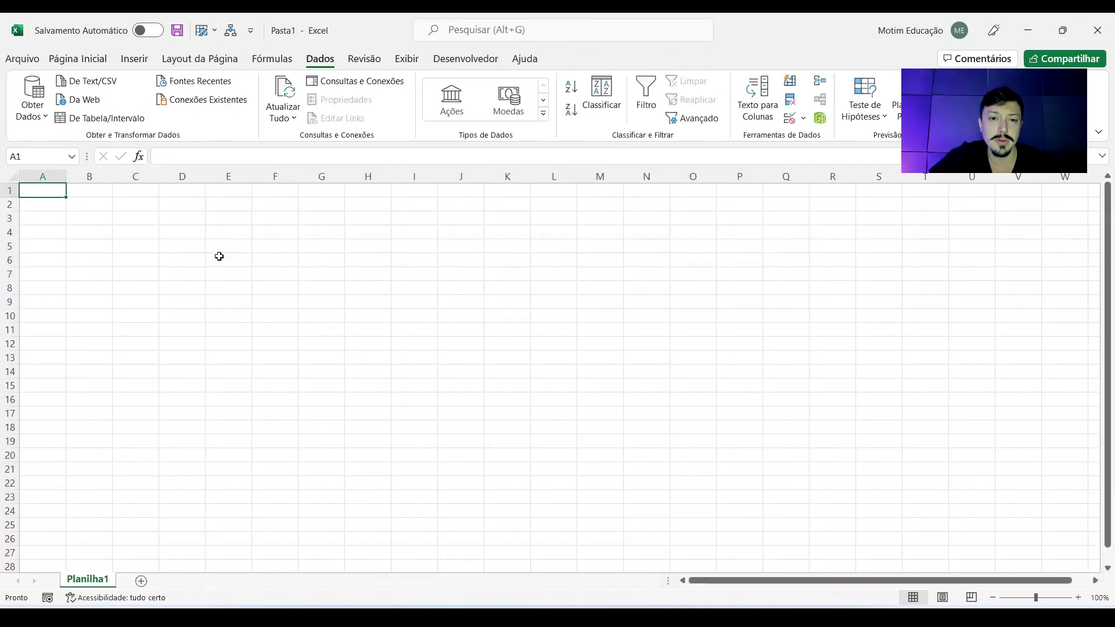
left_click(78, 99)
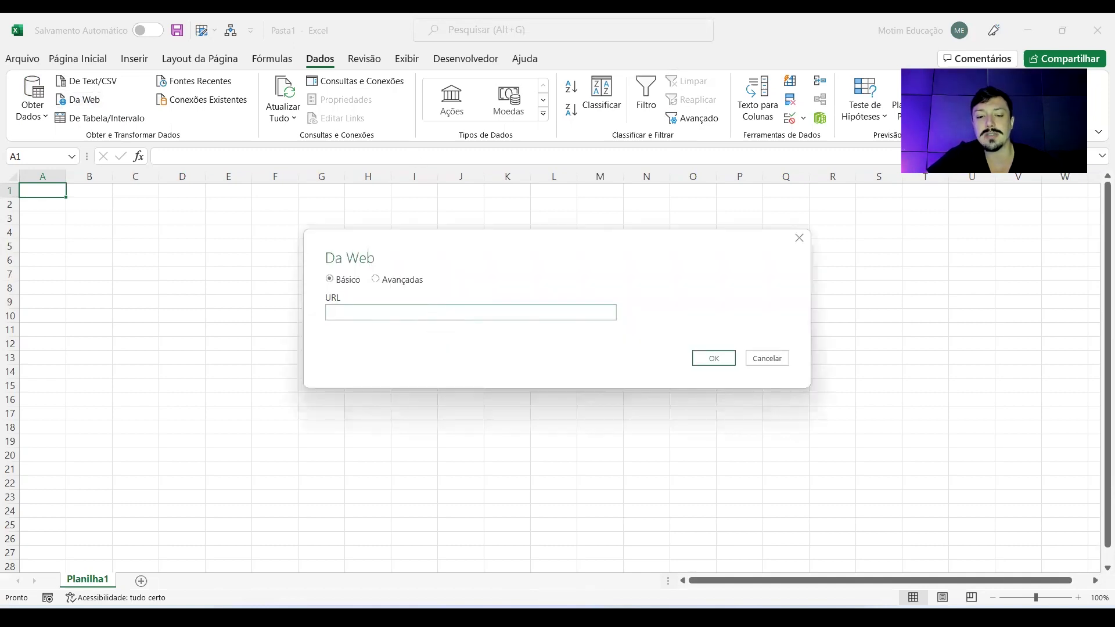
Copy the WikiRio page URL from Chrome and use it as the web import address.
key("alt+Tab")
left_click(313, 51)
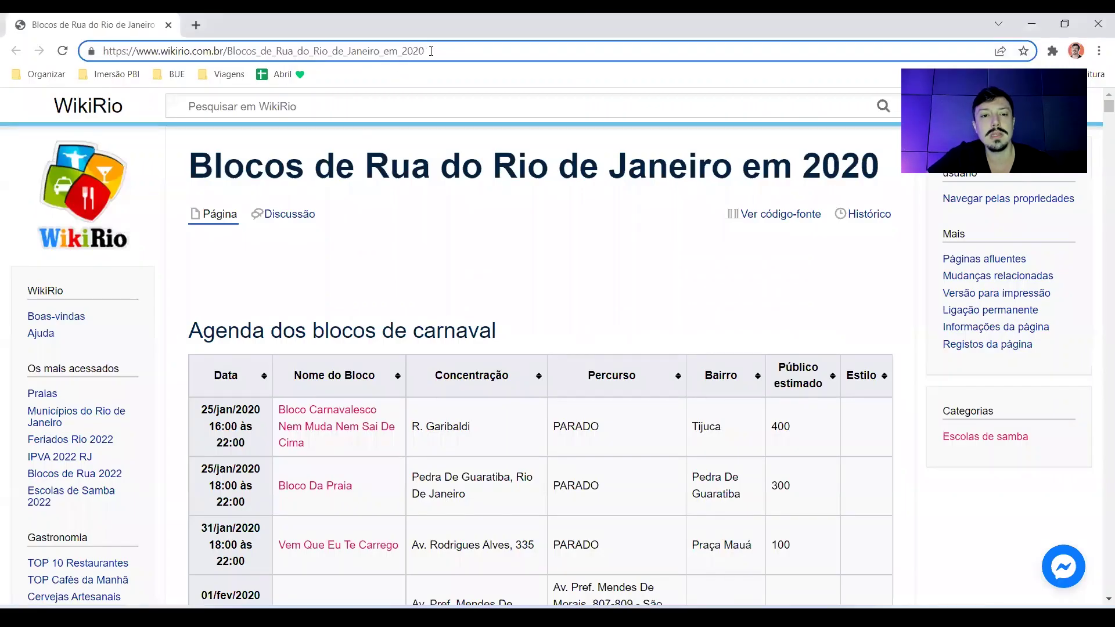
left_click_drag(431, 51, 102, 51)
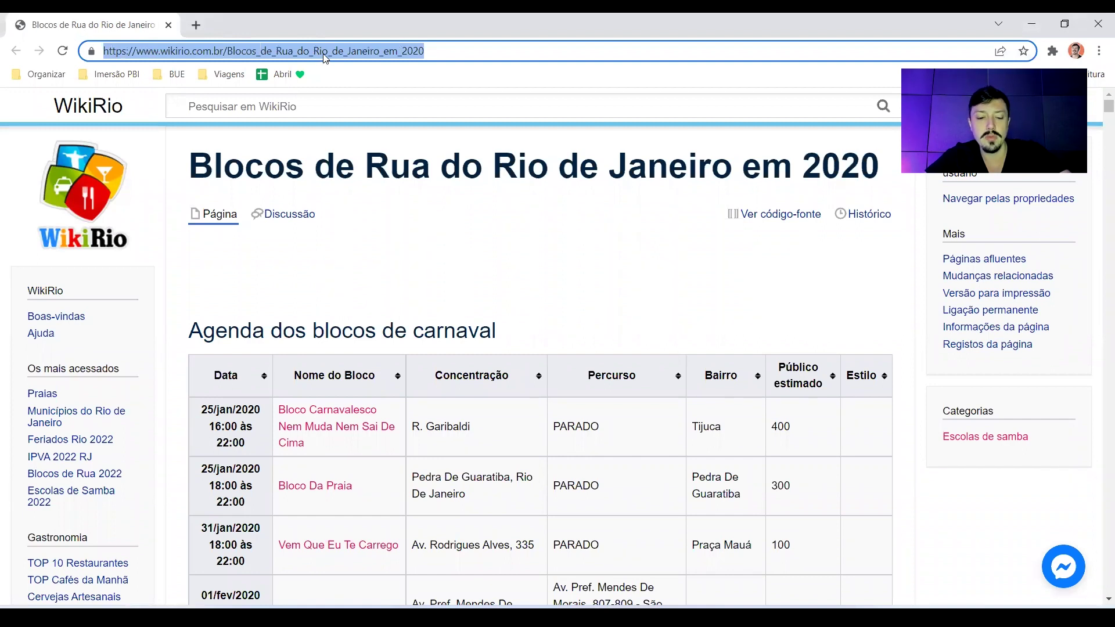
key("ctrl+c")
key("alt+Tab")
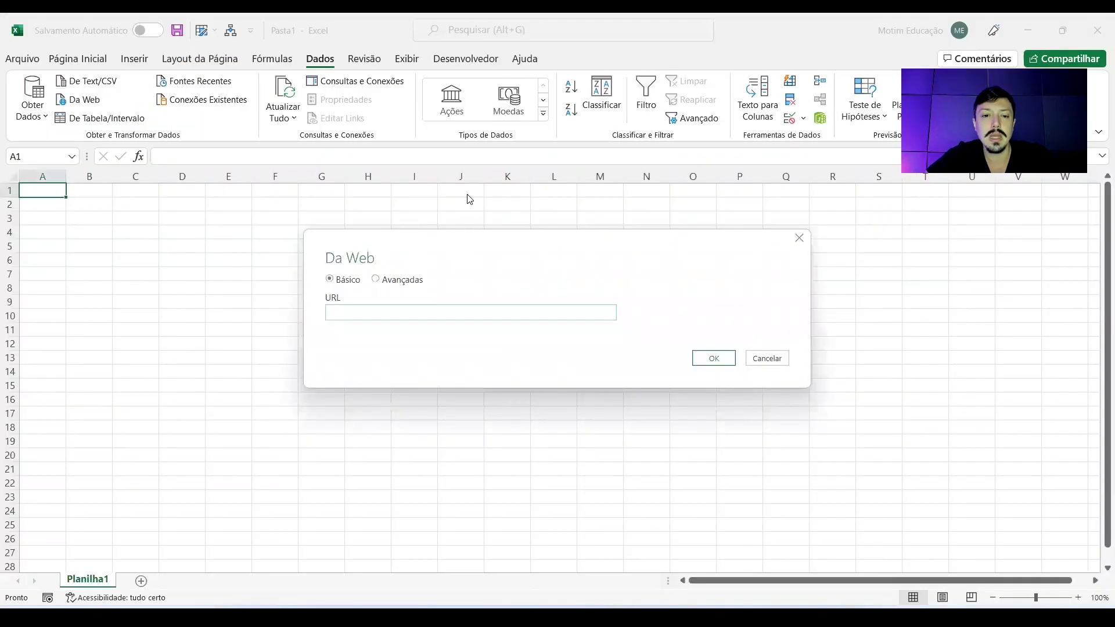
key("ctrl+v")
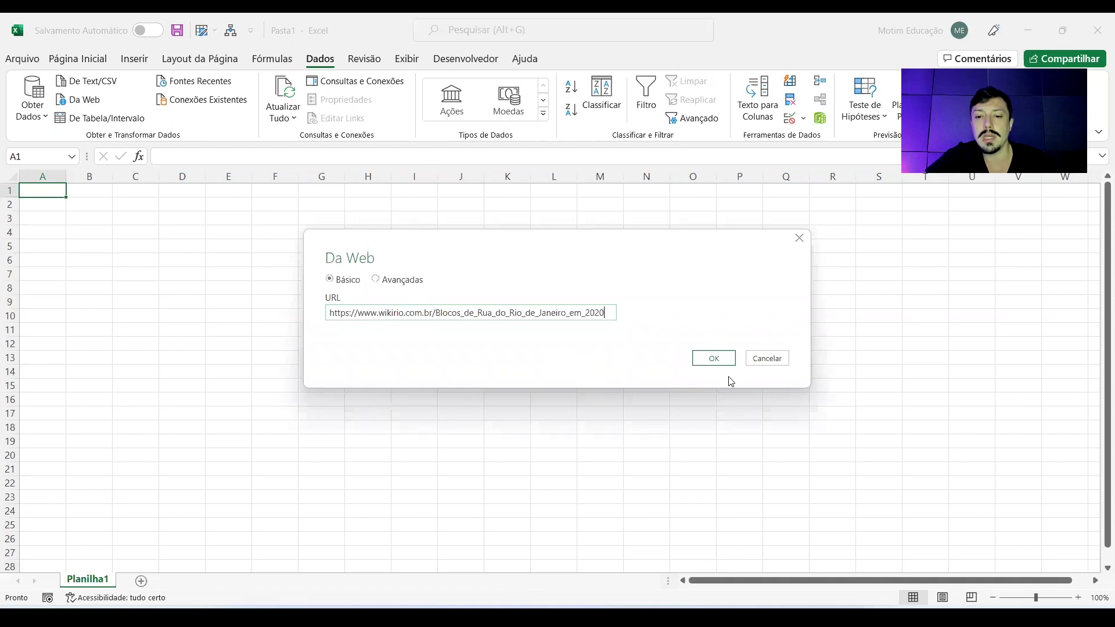
left_click(722, 362)
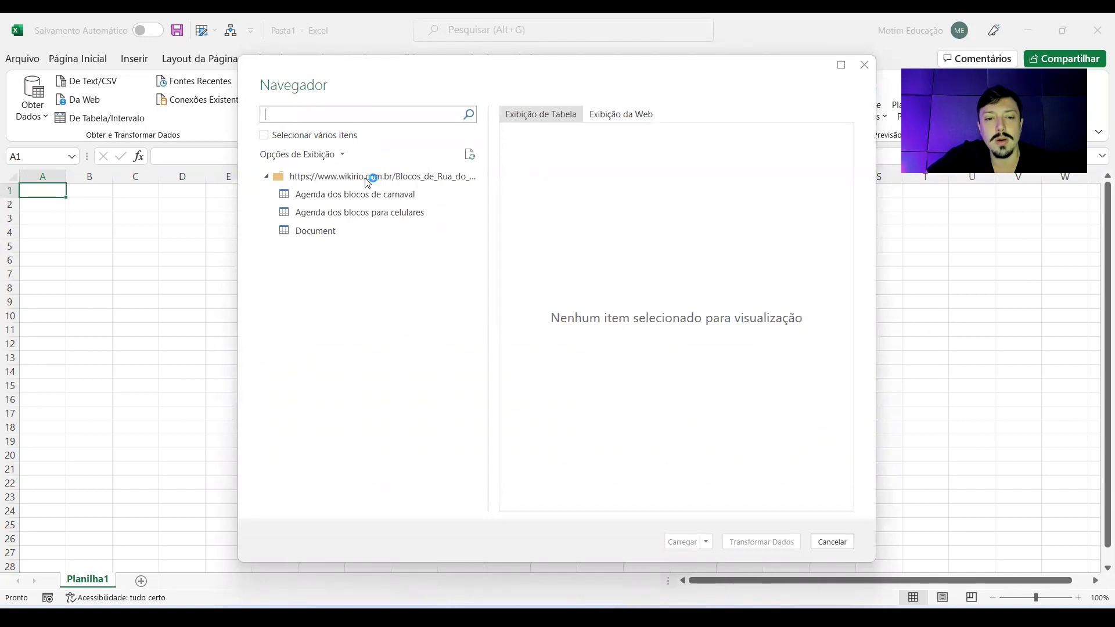
Preview the Agenda dos blocos de carnaval table in the Navegador and load it via Transformar Dados.
left_click(358, 199)
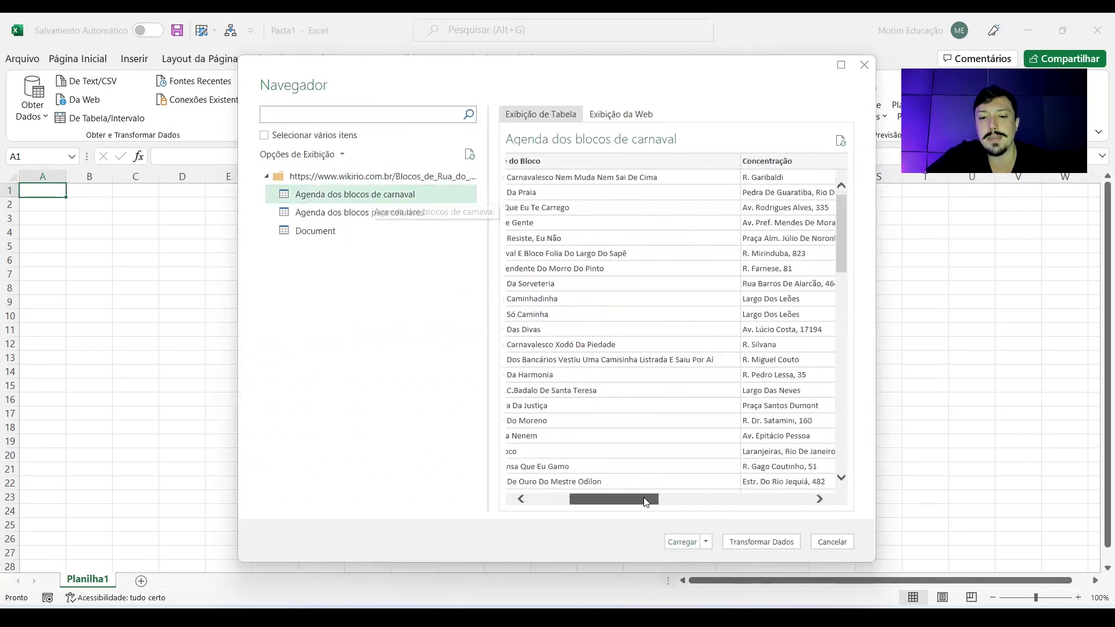
left_click_drag(599, 499, 681, 500)
left_click(586, 499)
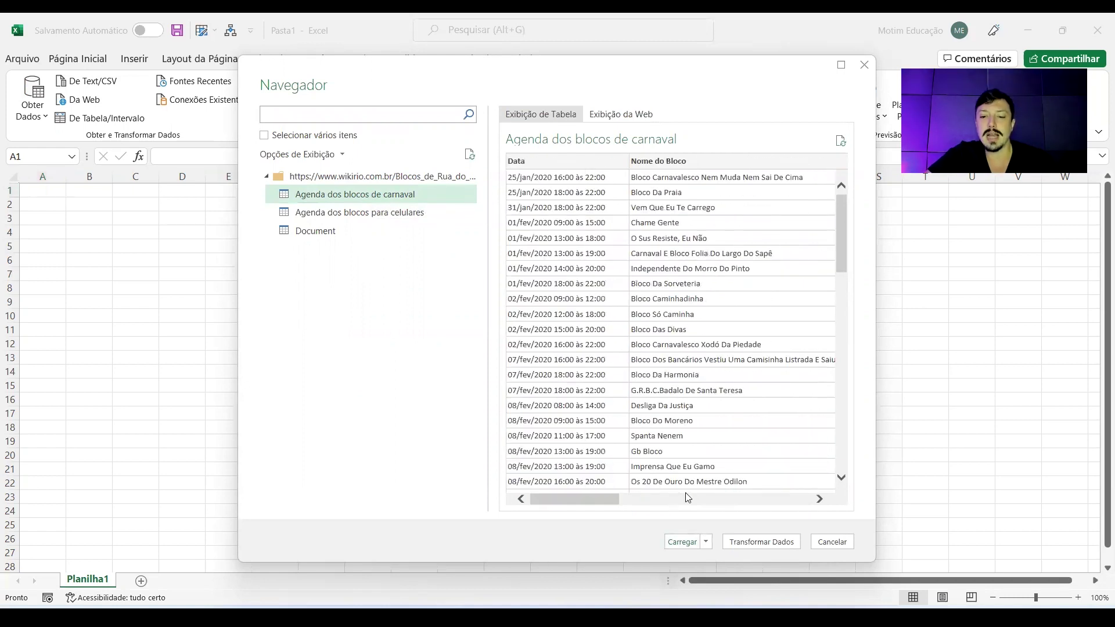
left_click(675, 534)
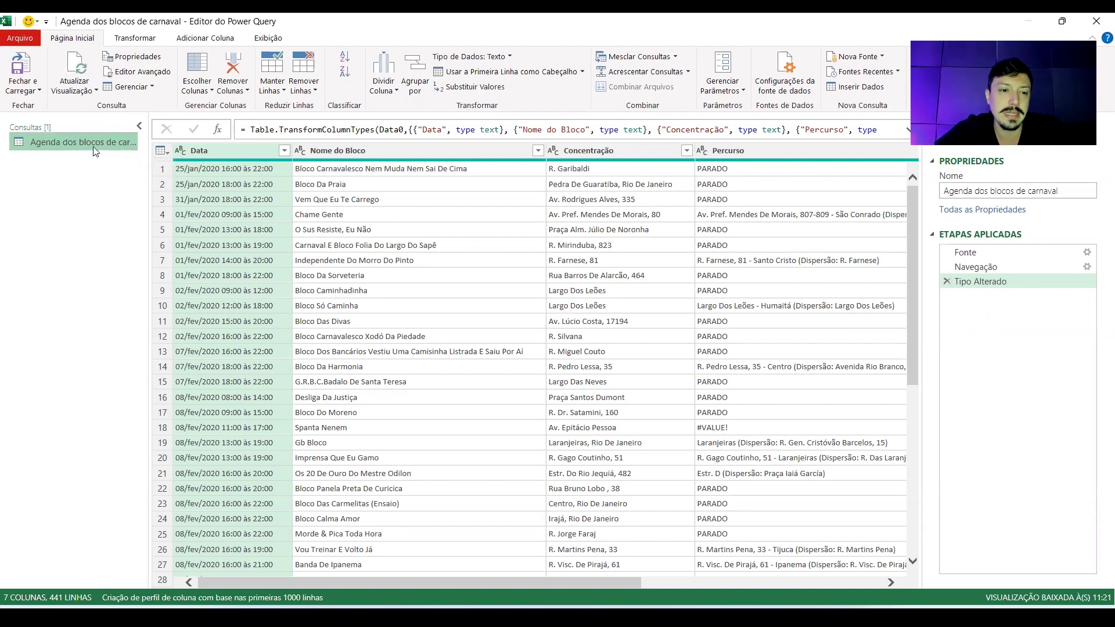
Rename the query to 'Blocos RJ 2020'.
double_click(68, 142)
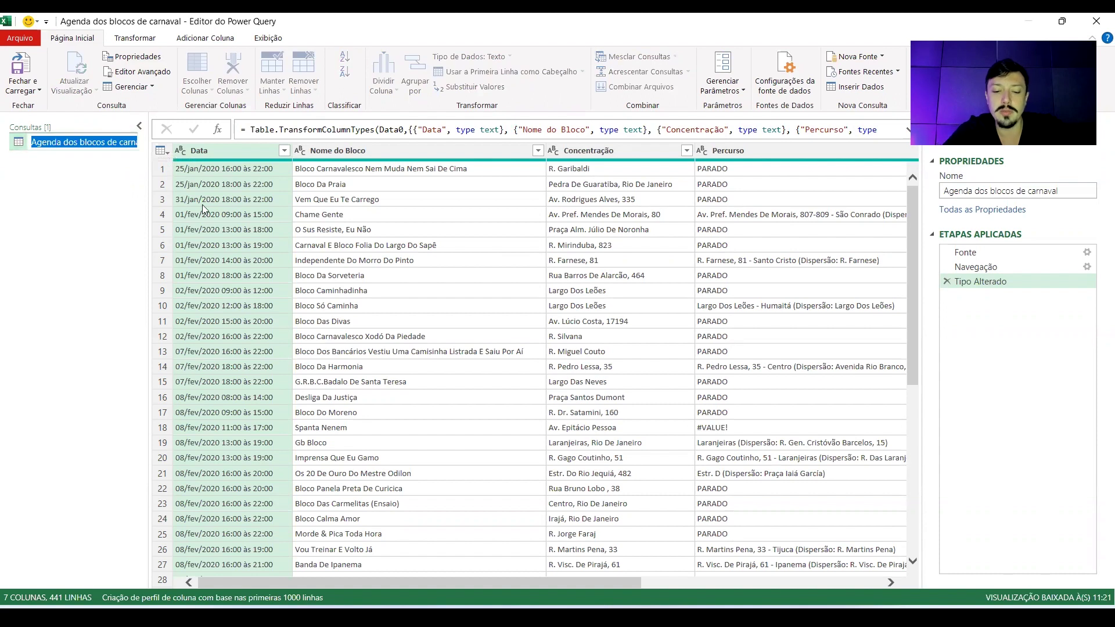
type("Blocos RJ 2020")
key("Return")
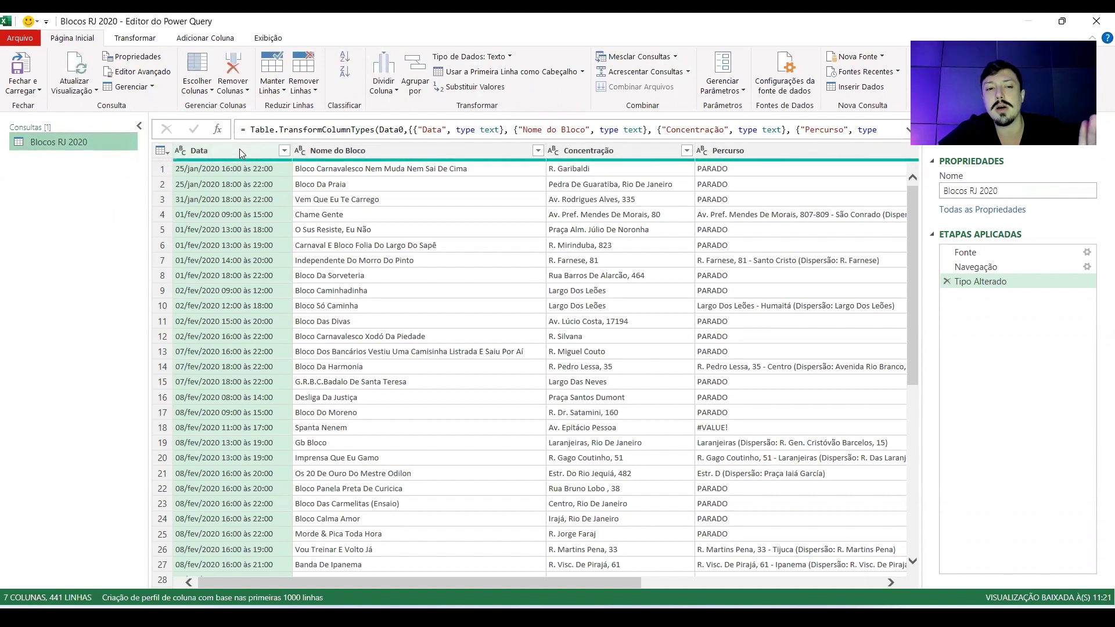
Inspect the Nome do Bloco, Concentração and Percurso columns.
left_click(385, 149)
left_click(593, 150)
left_click(726, 151)
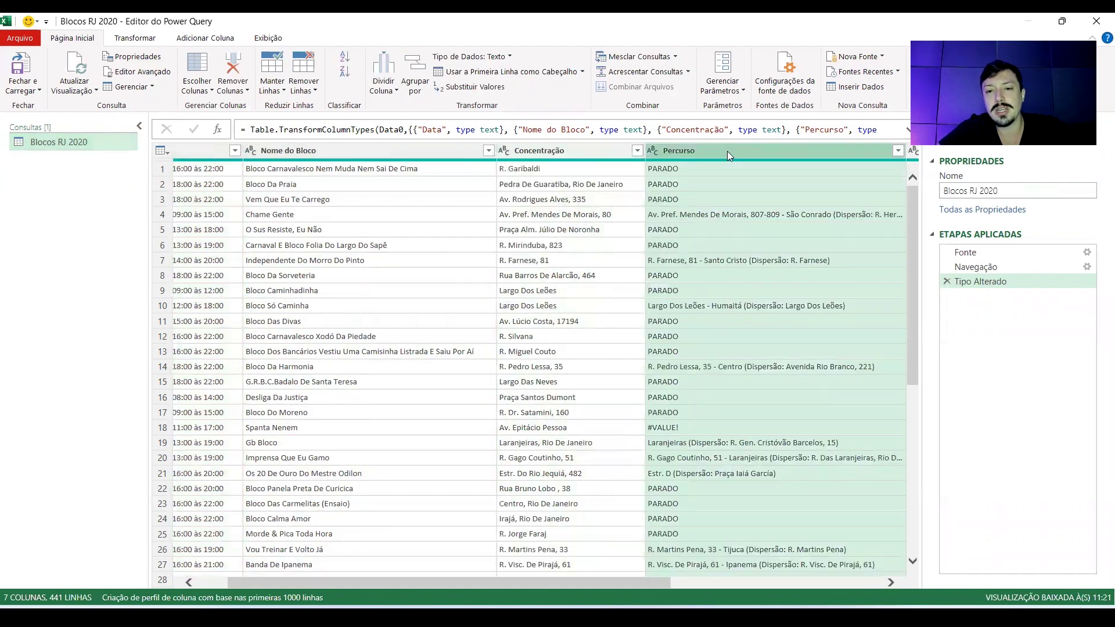
scroll(689, 519, "right", 2)
Confirm the Estilo column holds only blanks, then remove it from the query.
scroll(688, 519, "right", 2)
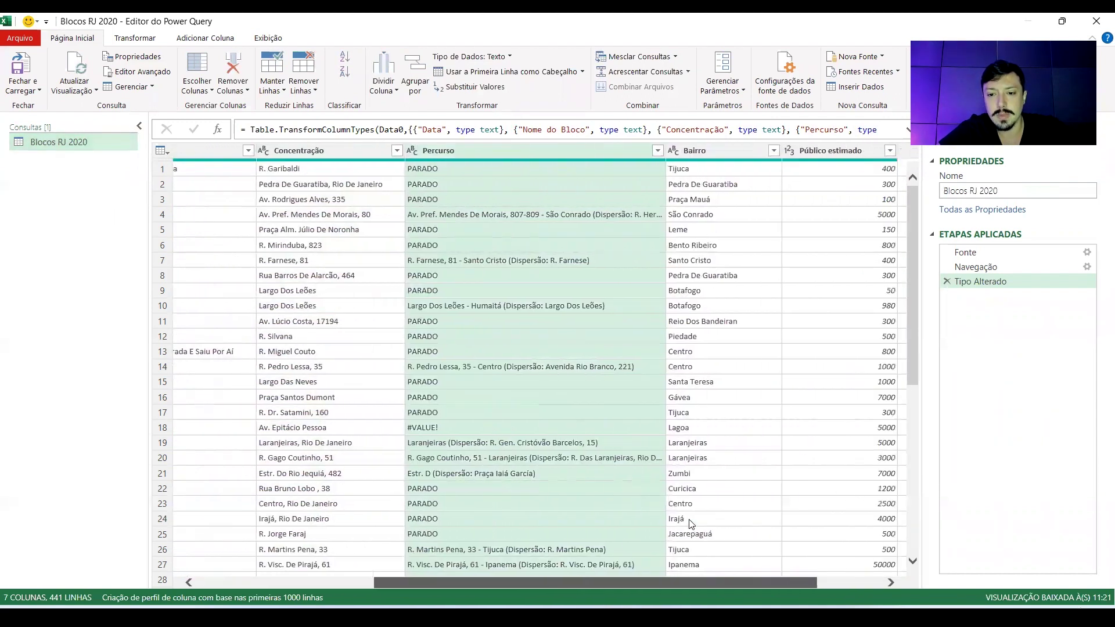
scroll(688, 519, "right", 2)
scroll(688, 519, "right", 2)
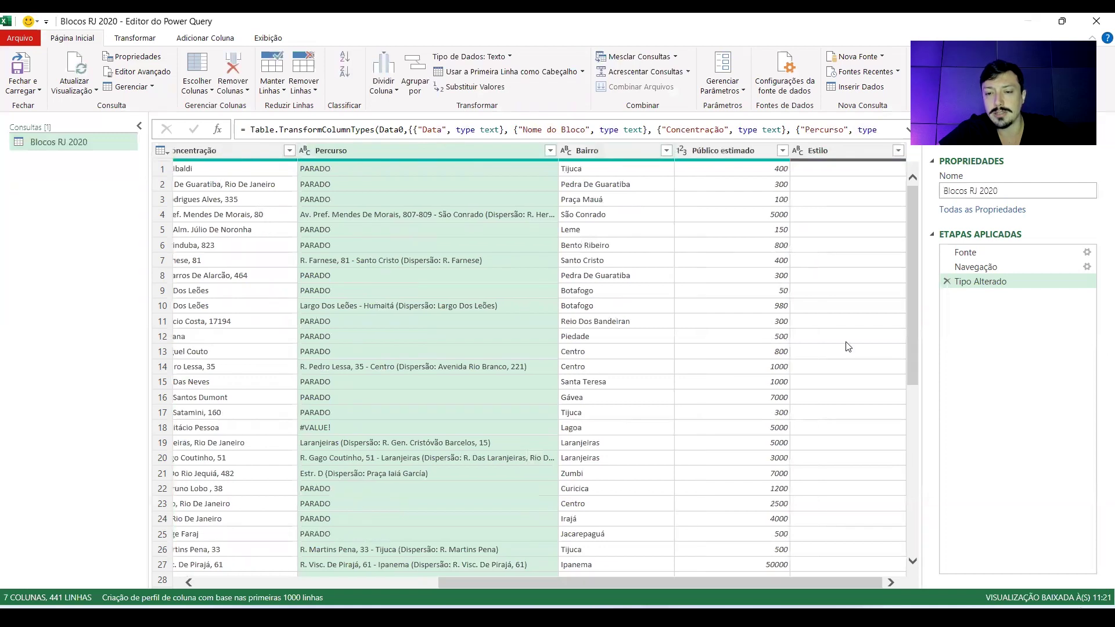
left_click(838, 150)
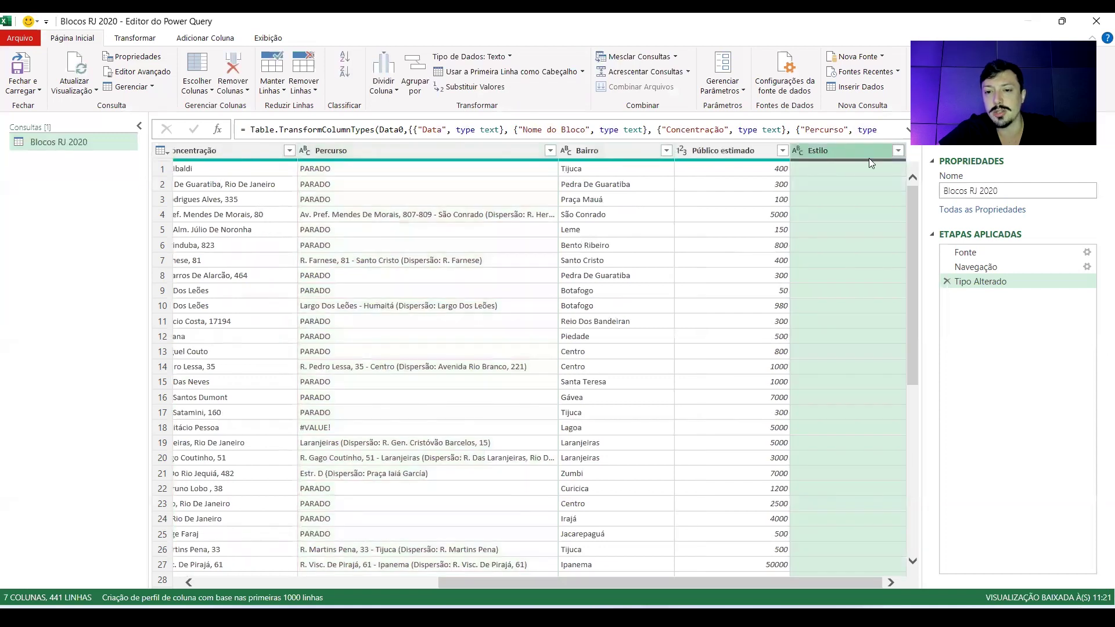
left_click(897, 152)
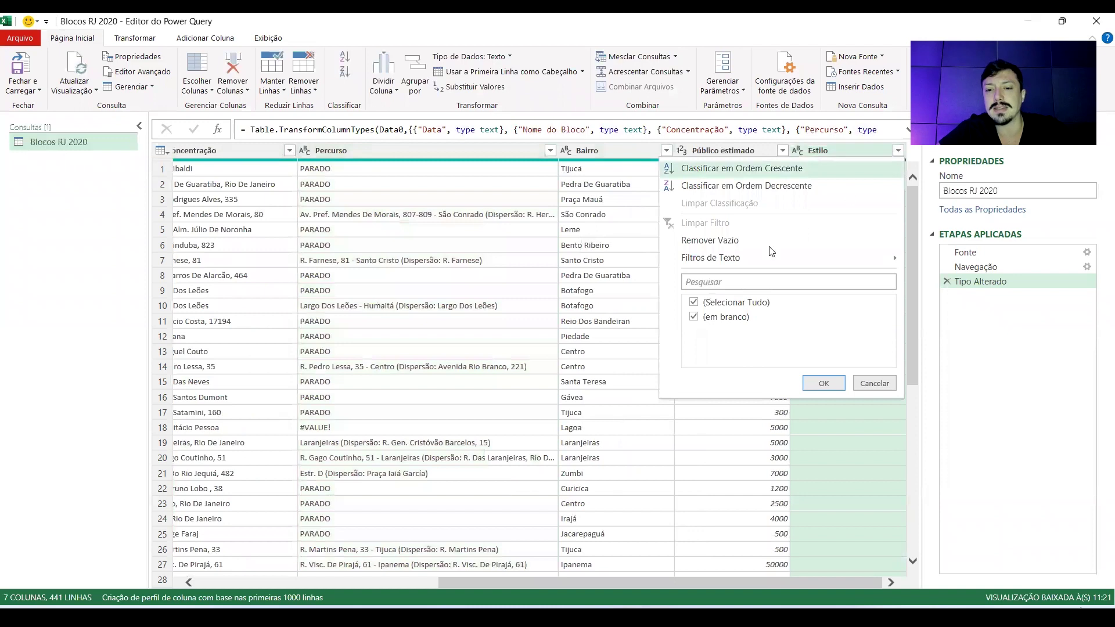
left_click(615, 290)
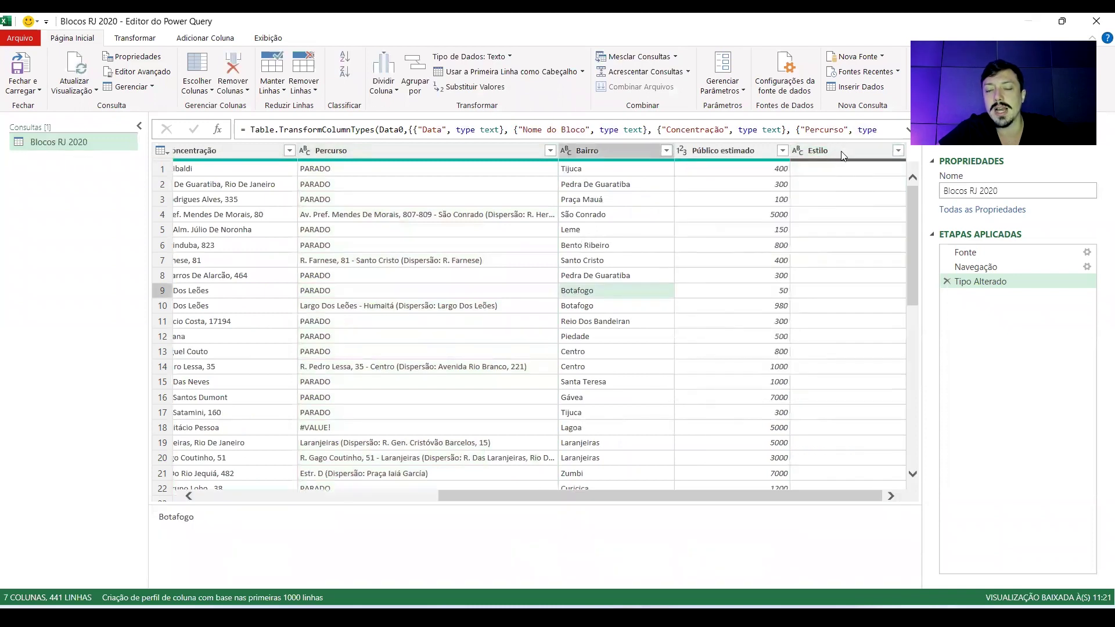
left_click(838, 151)
right_click(838, 151)
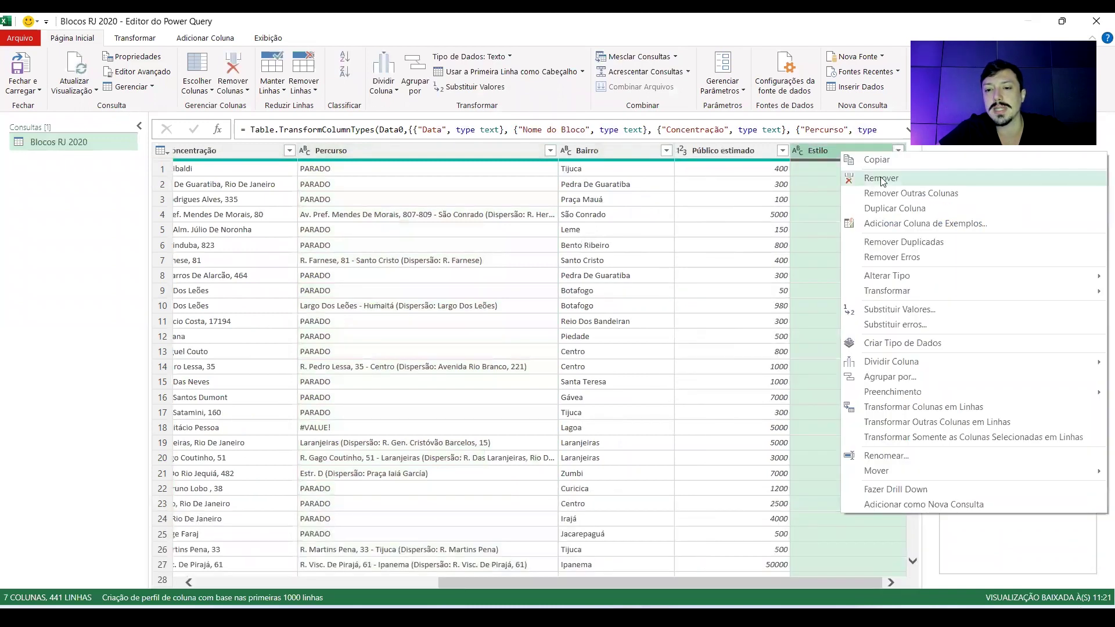
left_click(880, 178)
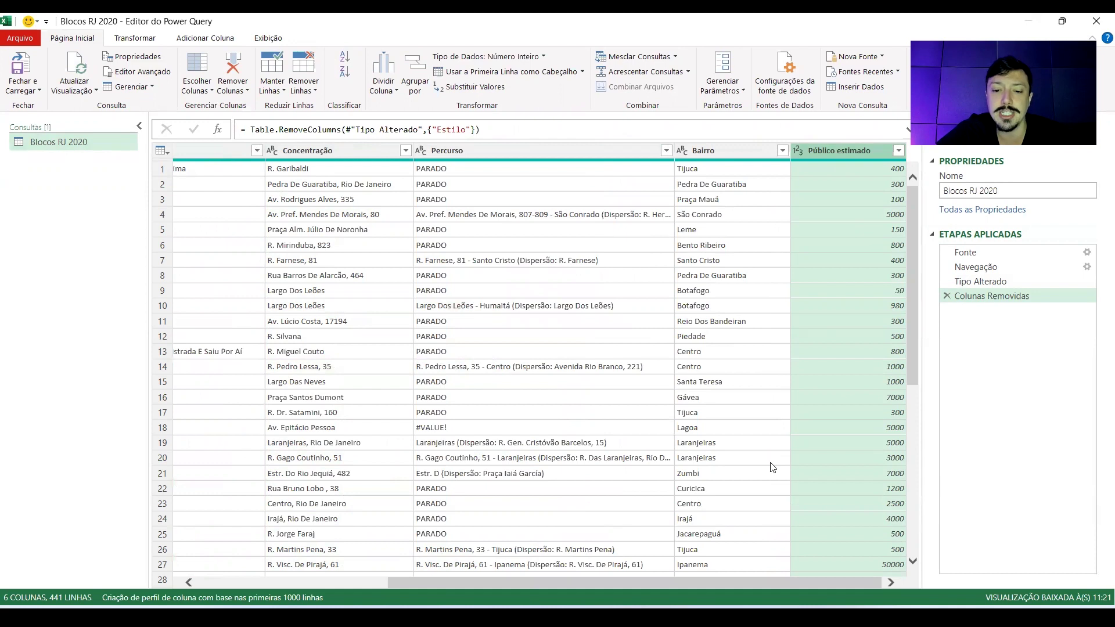
Select the Data column and browse the Transformar and Adicionar Coluna commands.
scroll(772, 467, "left", 5)
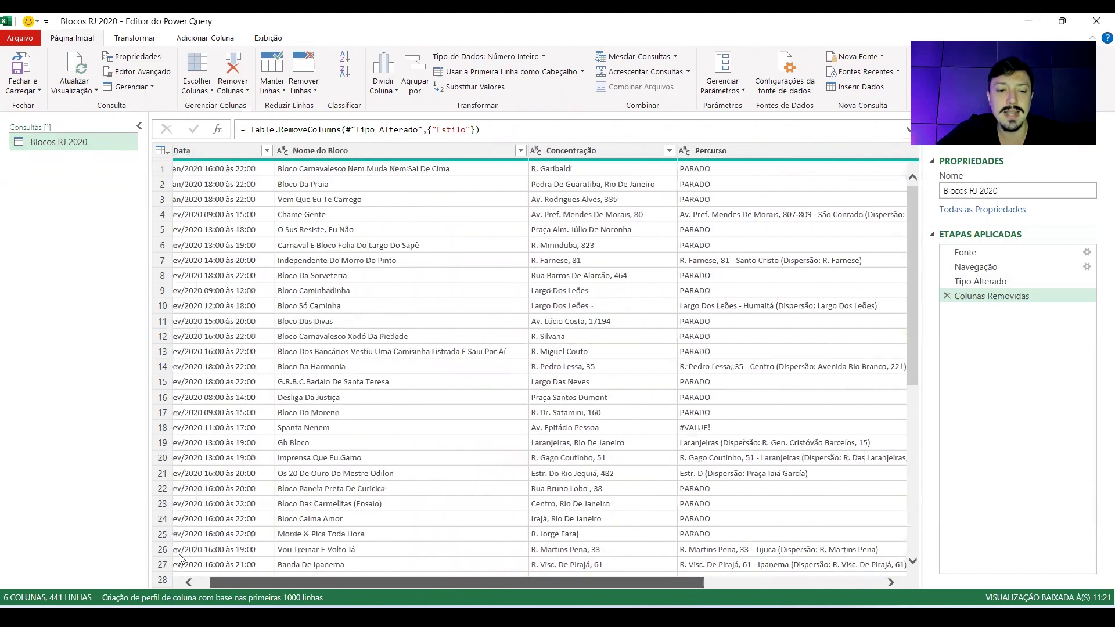
left_click(226, 153)
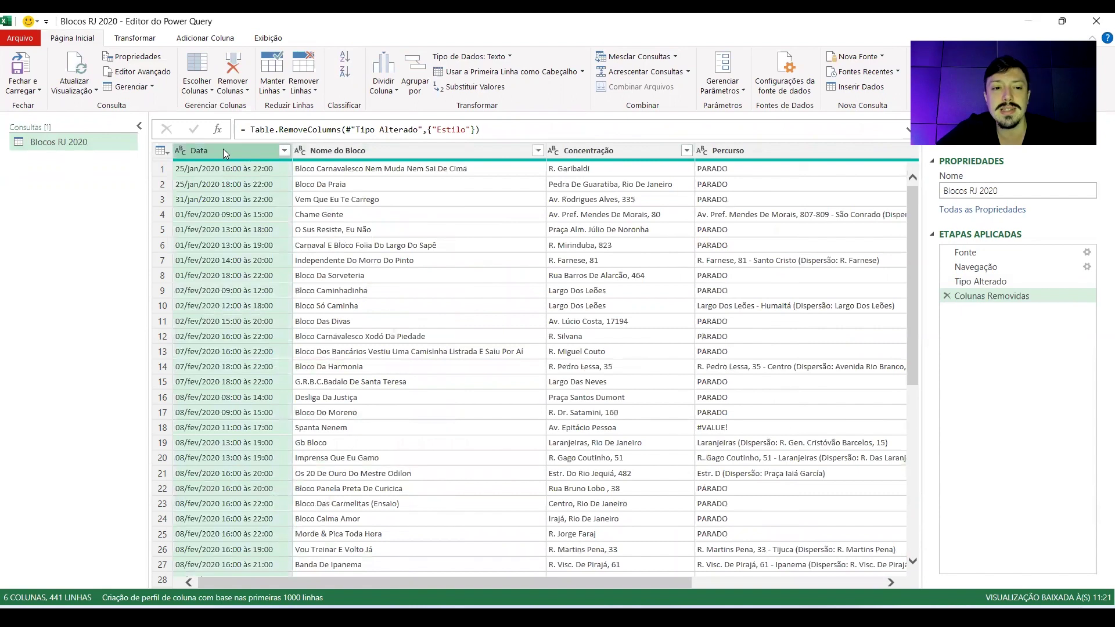
left_click(143, 45)
left_click(210, 41)
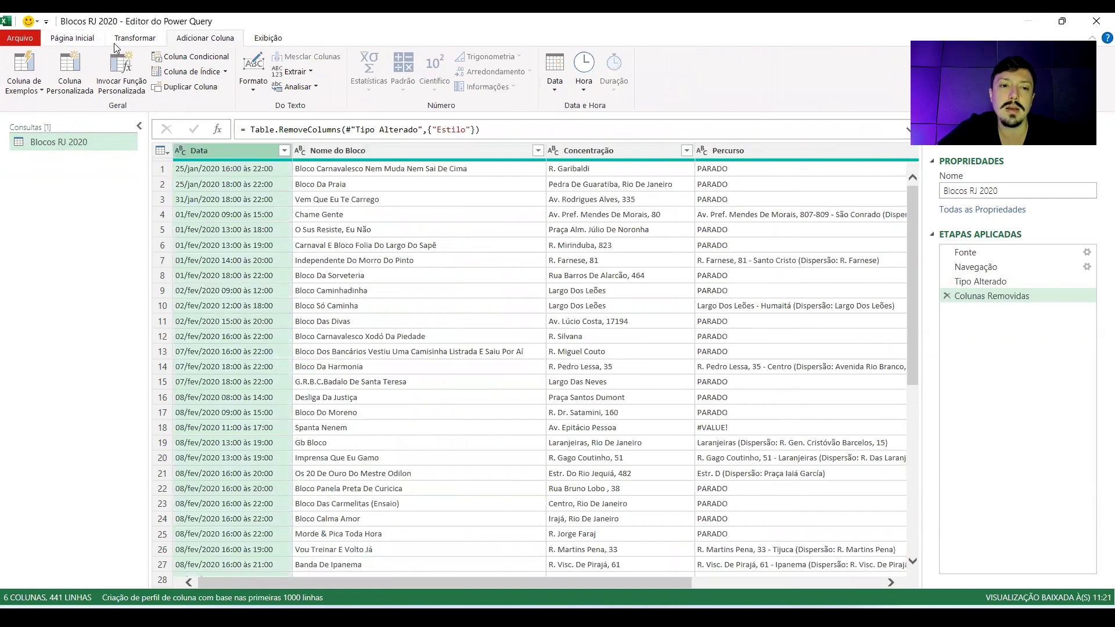
left_click(137, 41)
left_click(190, 42)
left_click(143, 42)
left_click(190, 42)
left_click(143, 42)
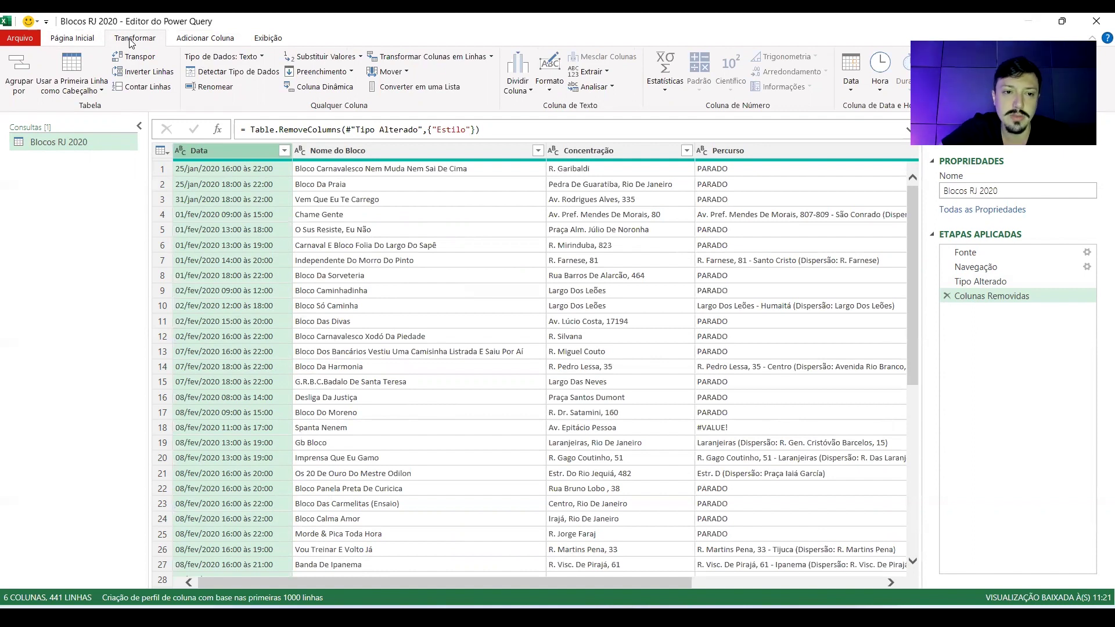
Convert Data to Data/Hora, then delete the erroring Tipo Alterado1 step.
left_click(213, 43)
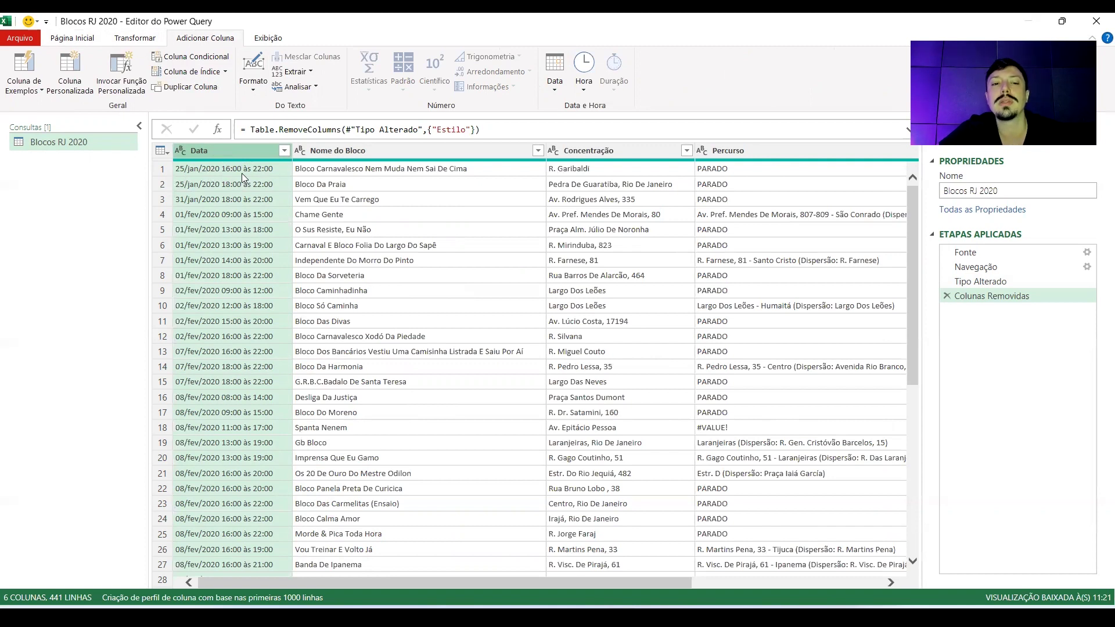
left_click(179, 152)
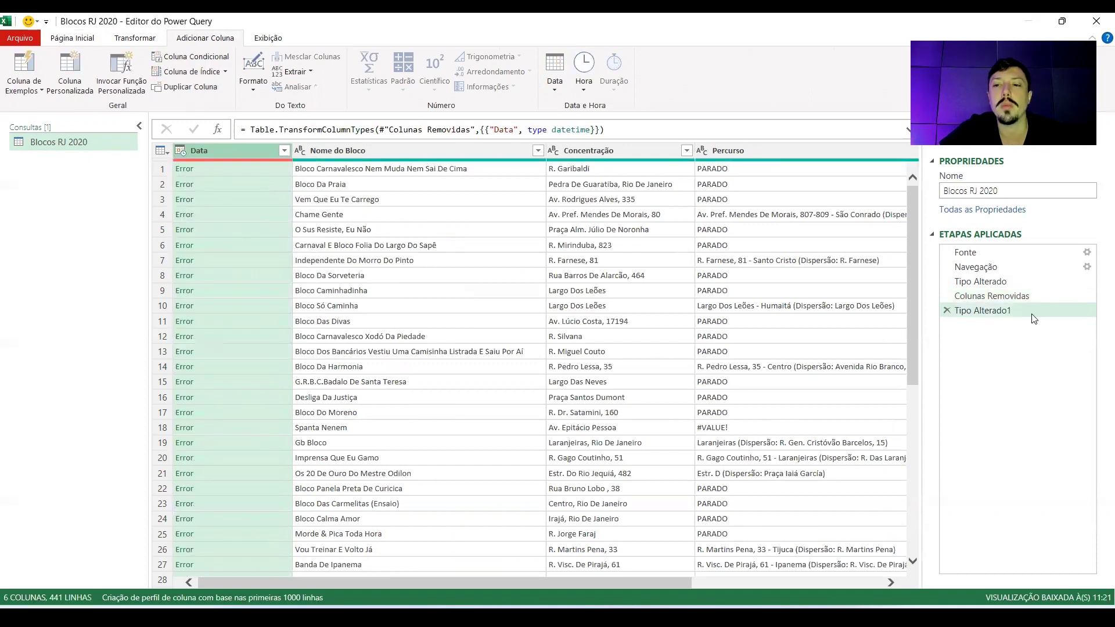
left_click(947, 311)
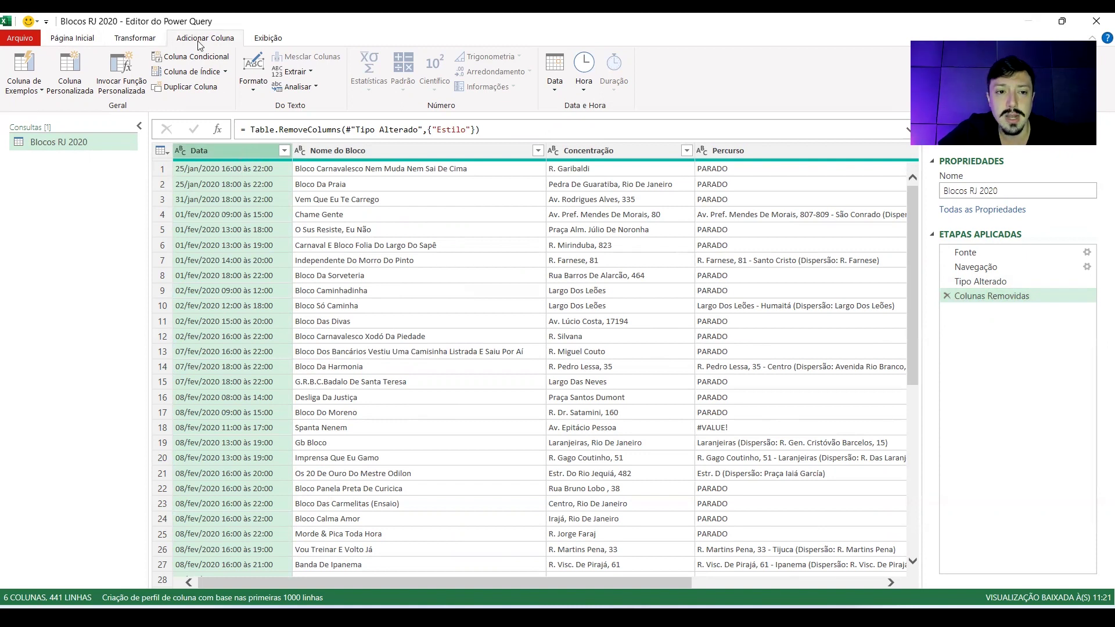
Look through the text extraction options, then return to the Transform commands.
left_click(294, 73)
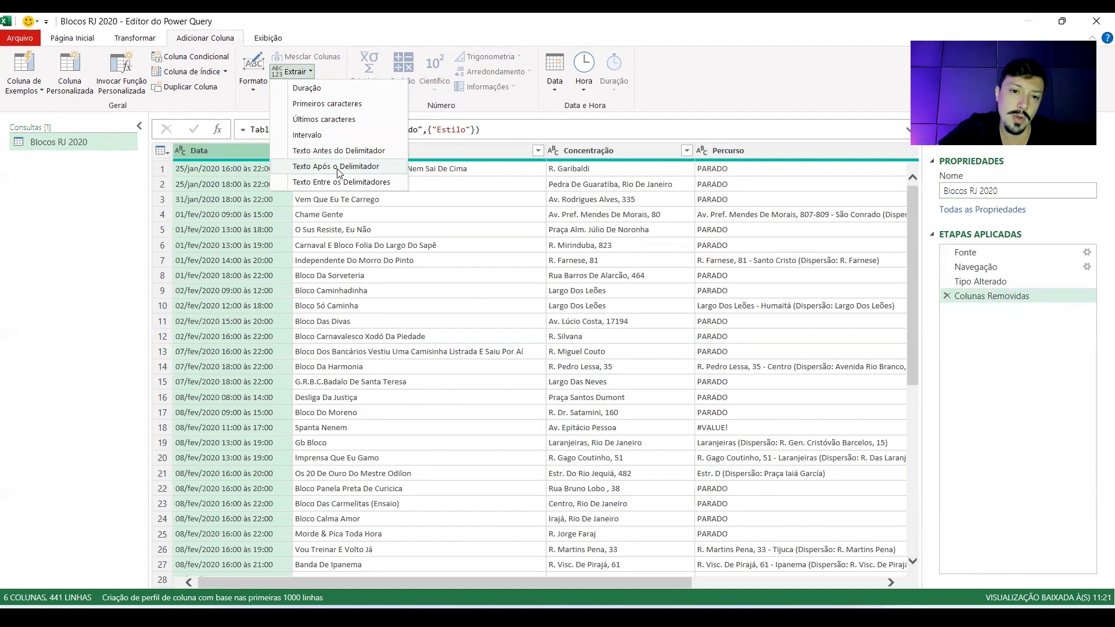
left_click(145, 42)
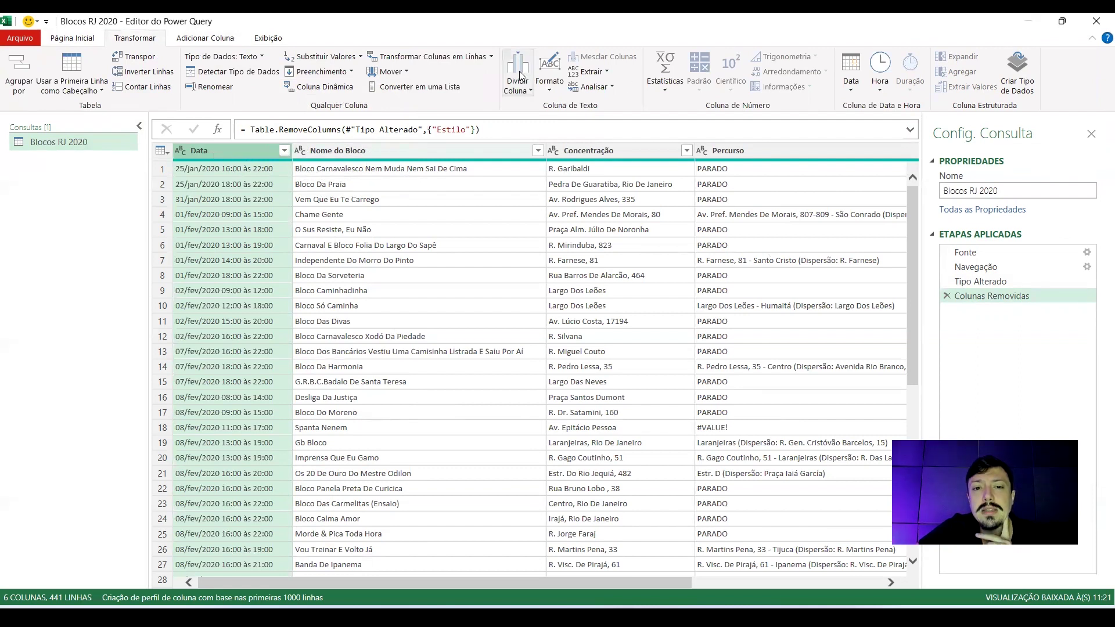
Split the Data column at the custom delimiter 'às'.
left_click(518, 91)
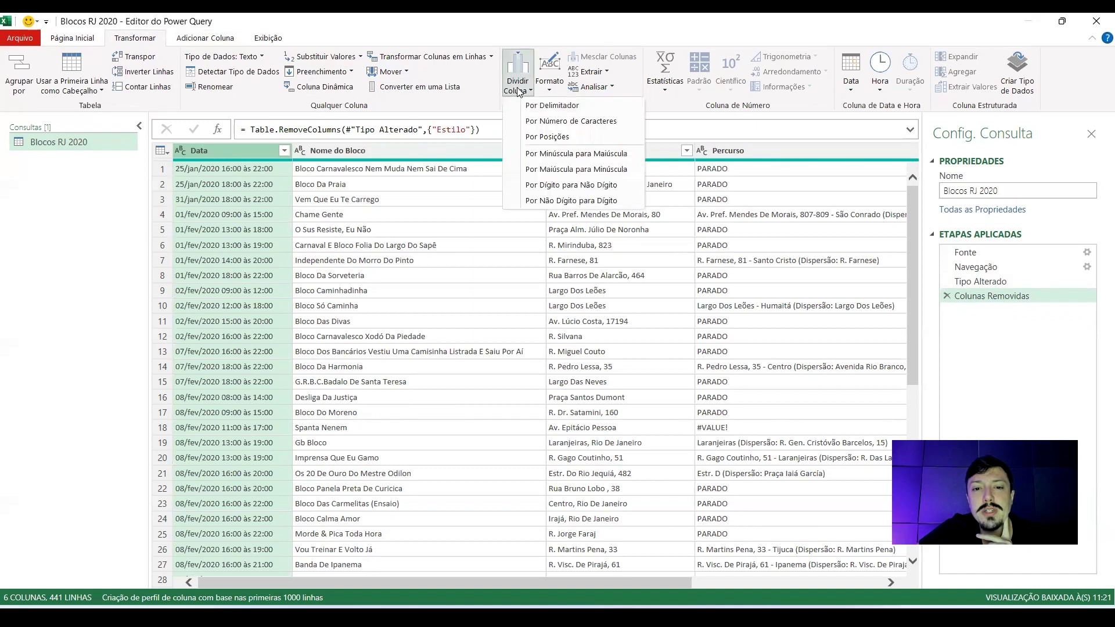
left_click(552, 107)
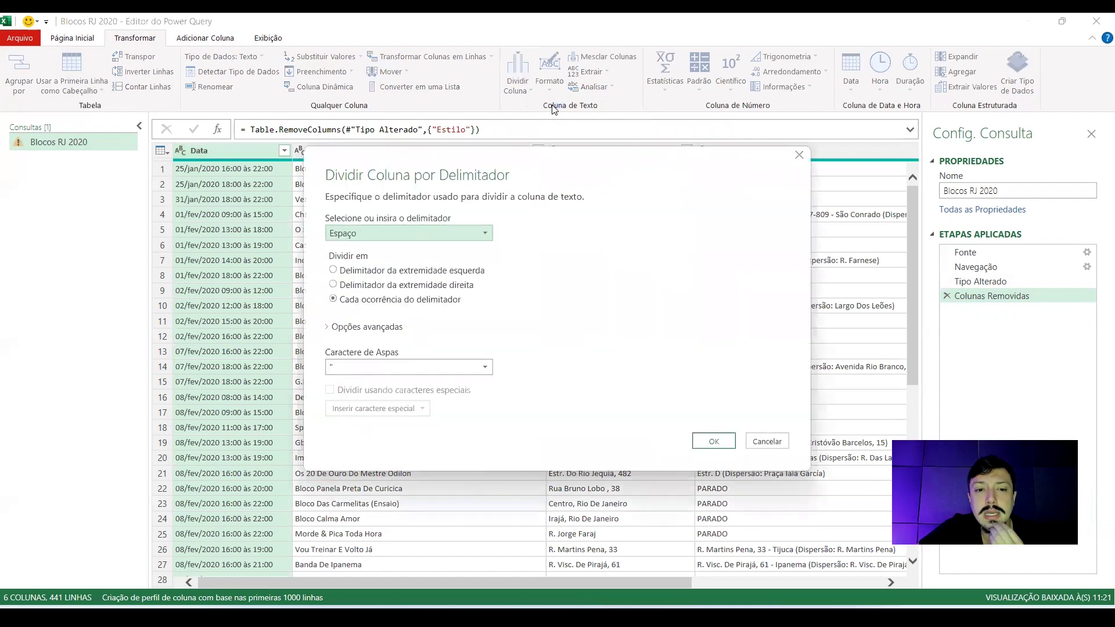
left_click(363, 231)
left_click(361, 338)
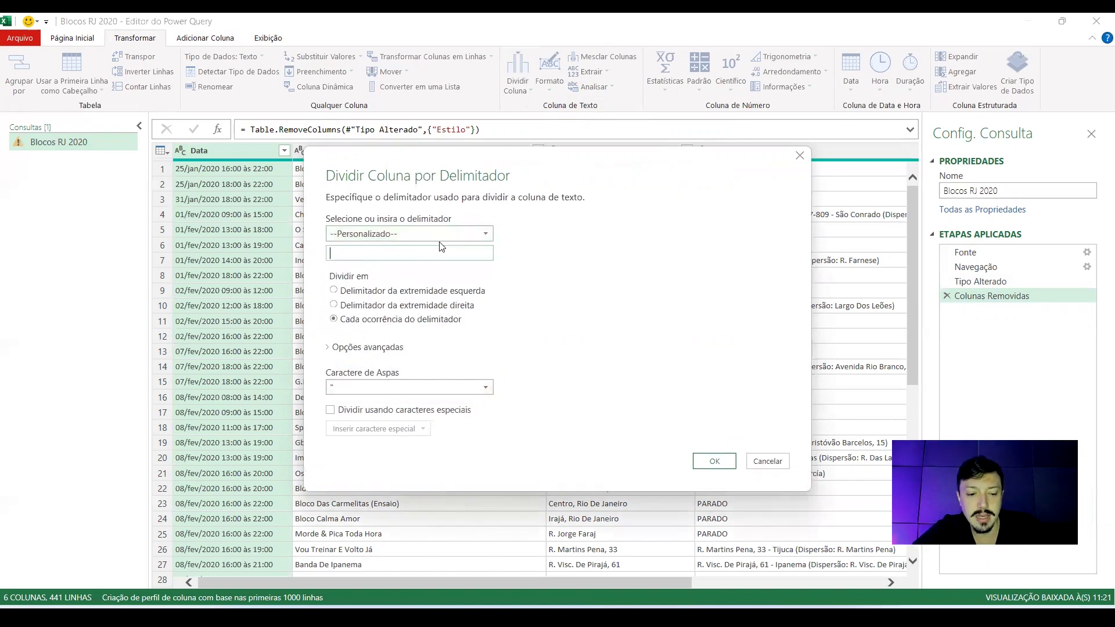
type("as")
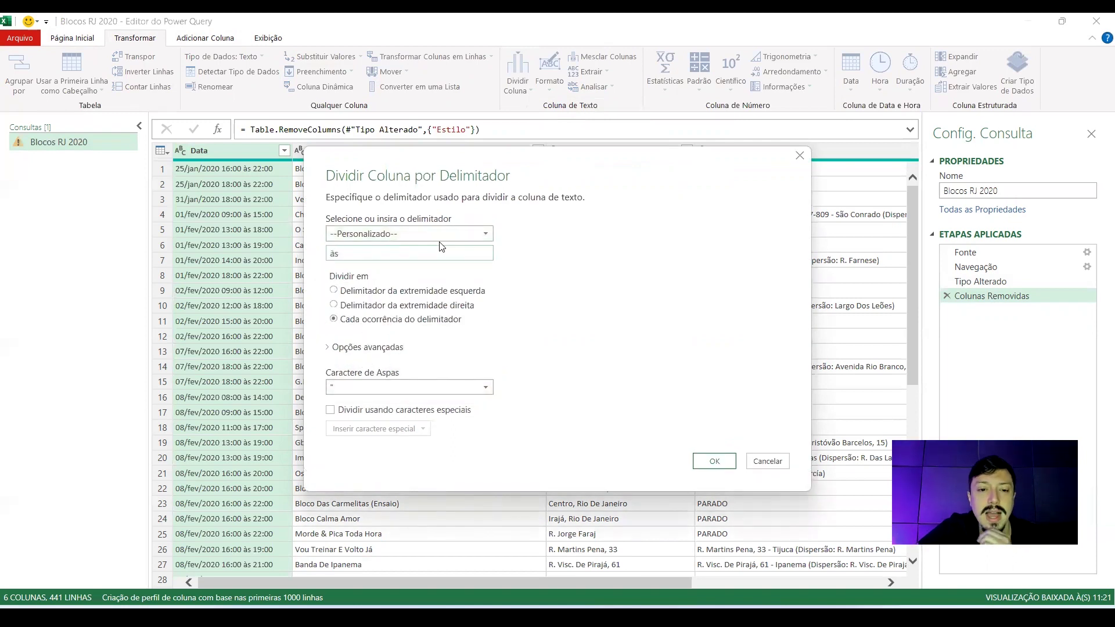
left_click(714, 461)
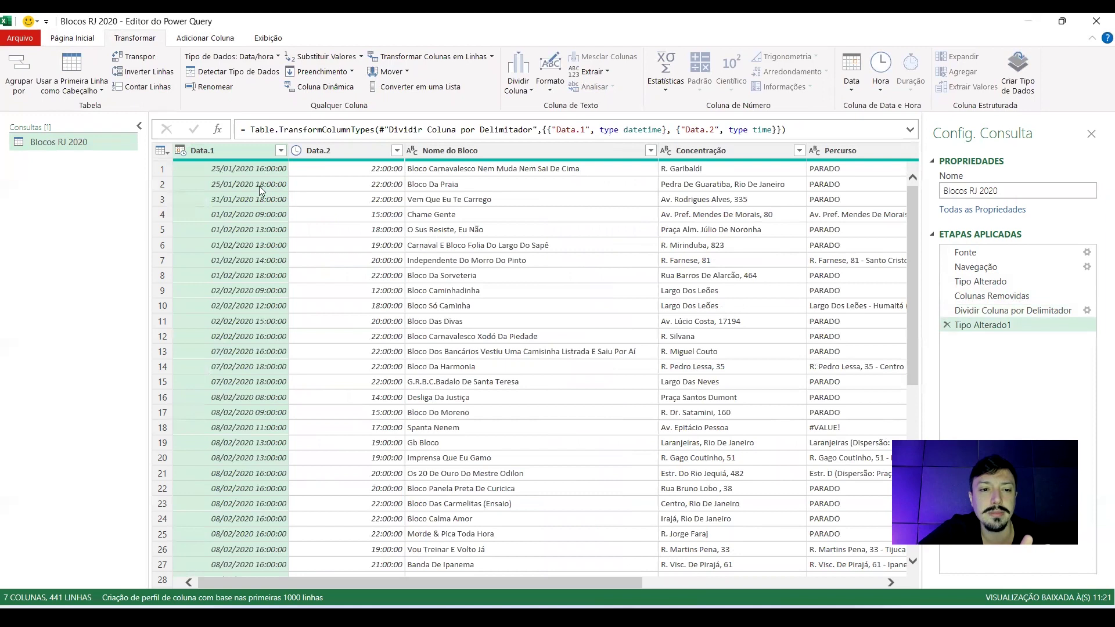
Set Data.2 to a time type and rename it Término.
left_click(225, 151)
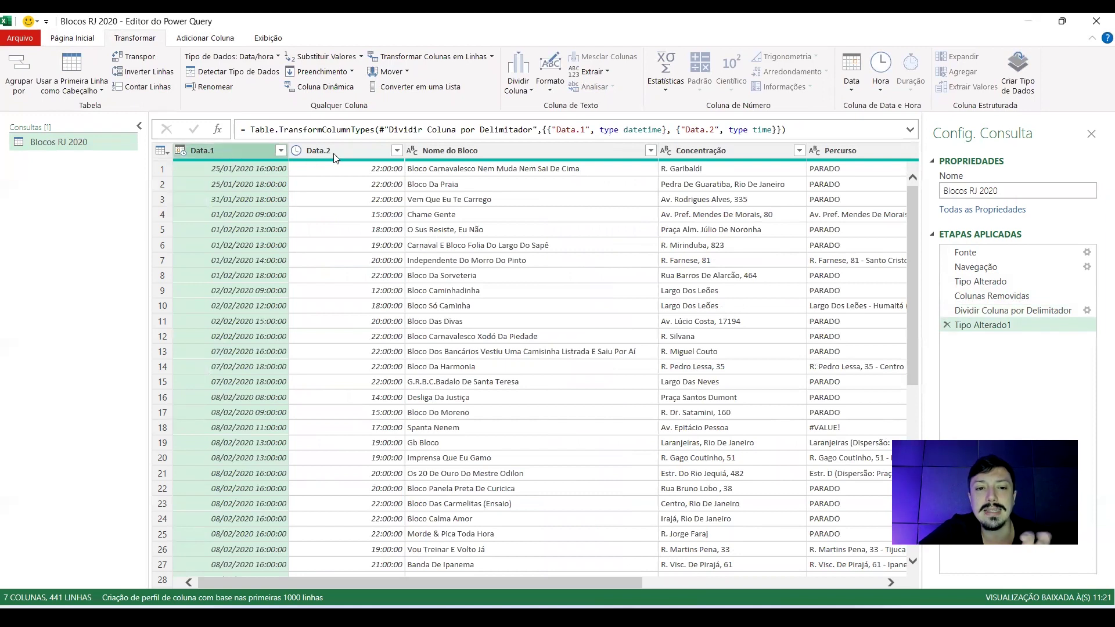
left_click(335, 152)
left_click(297, 152)
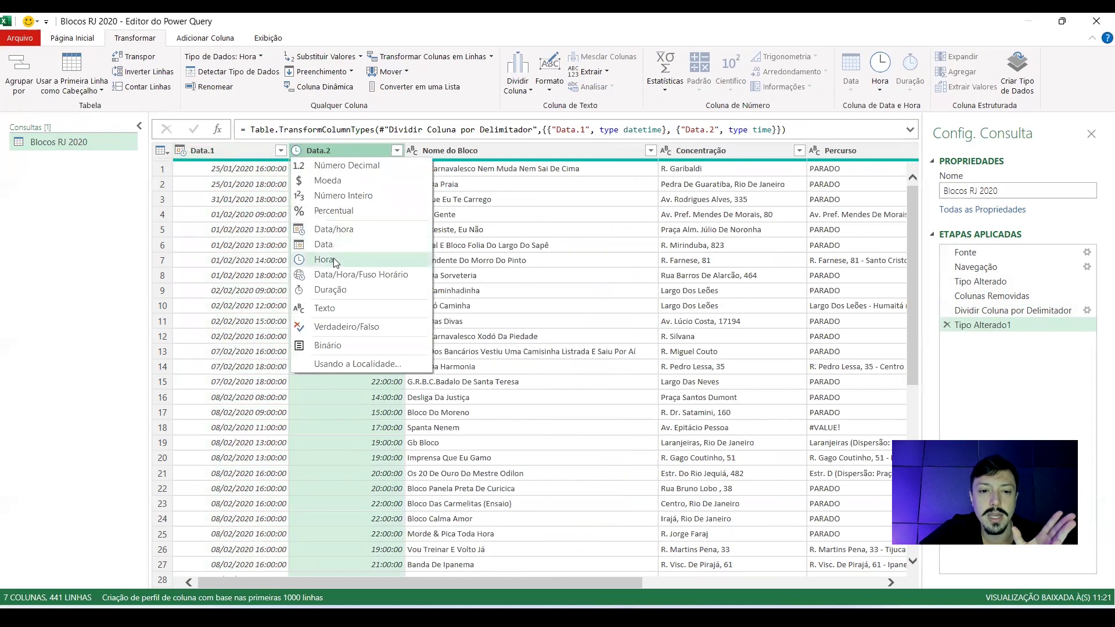
left_click(348, 443)
double_click(321, 152)
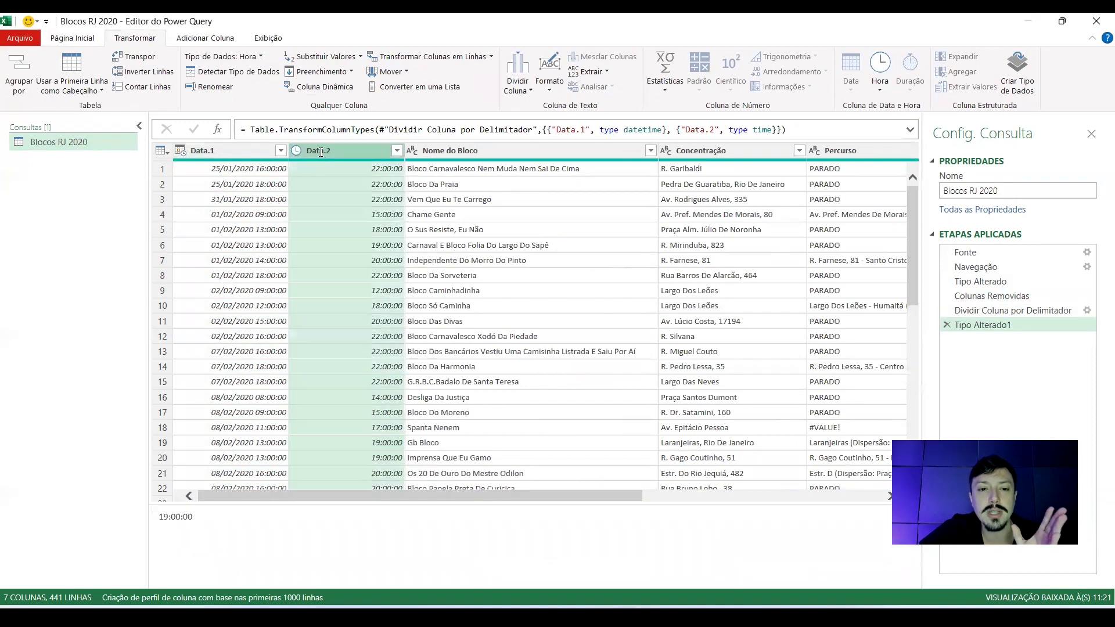
type("Fim")
key("Return")
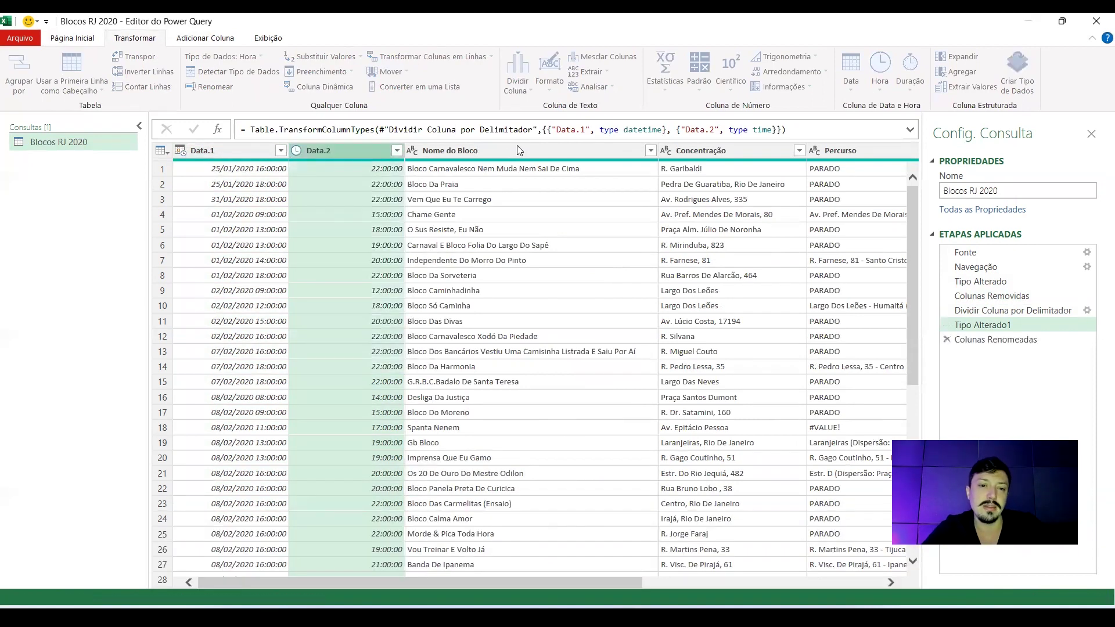
double_click(318, 152)
type("Término")
key("Return")
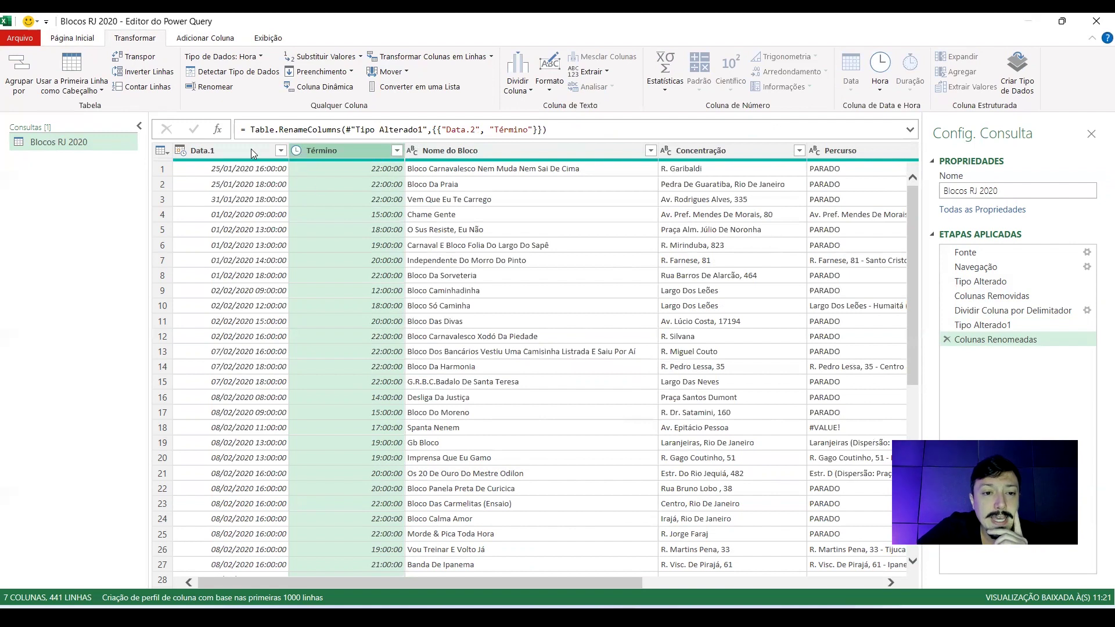
left_click(253, 152)
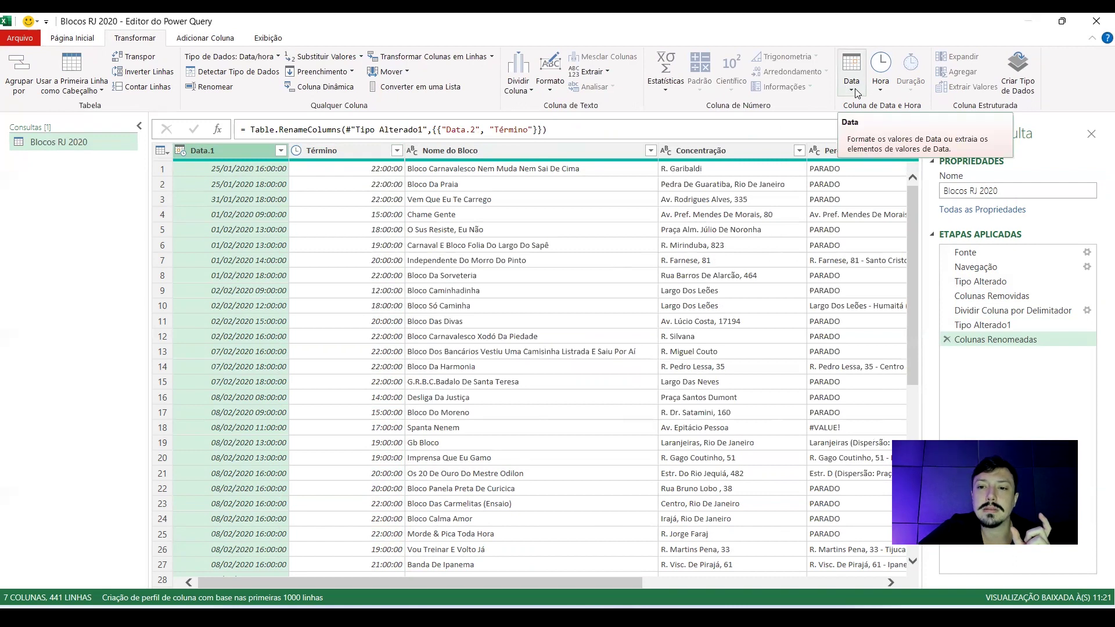
Add a date-only Data column from Data.1 and move it to the front of the table.
left_click(193, 38)
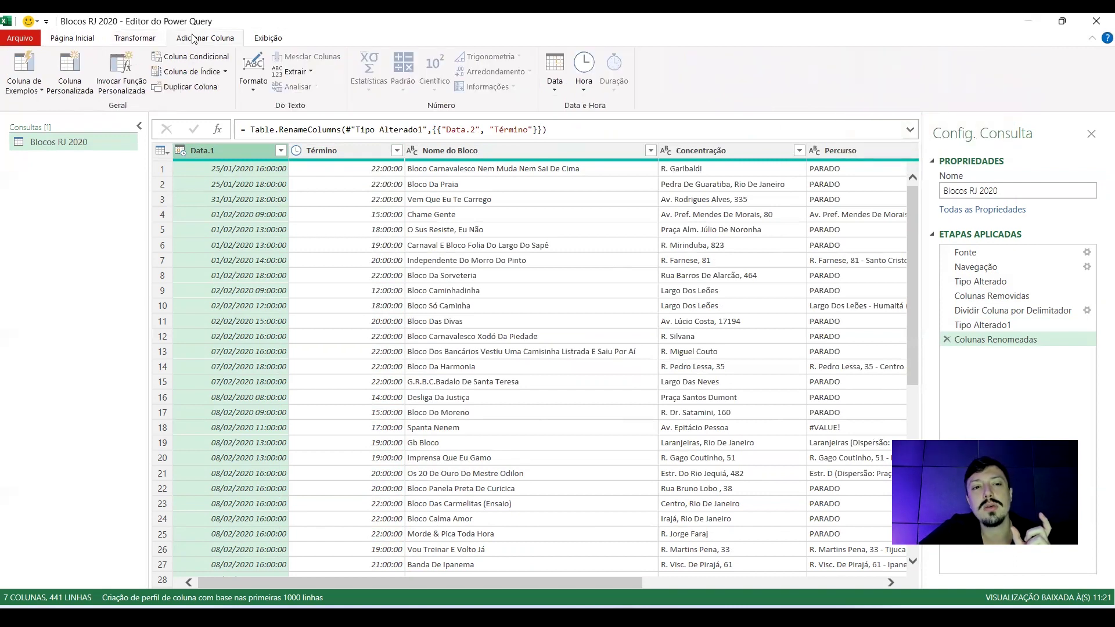
left_click(555, 75)
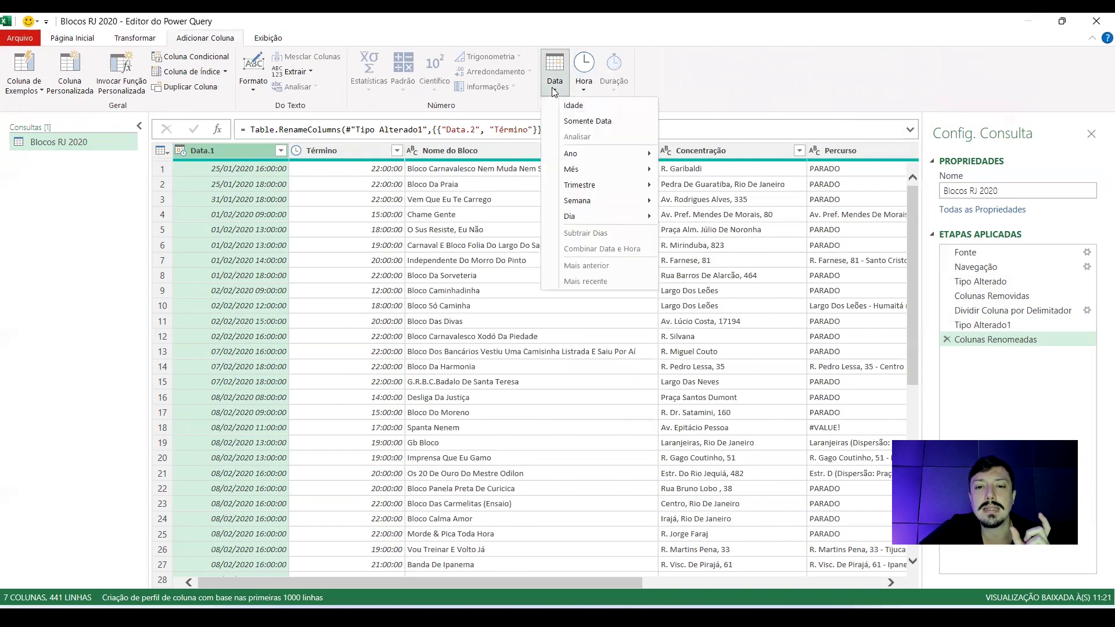
left_click(587, 121)
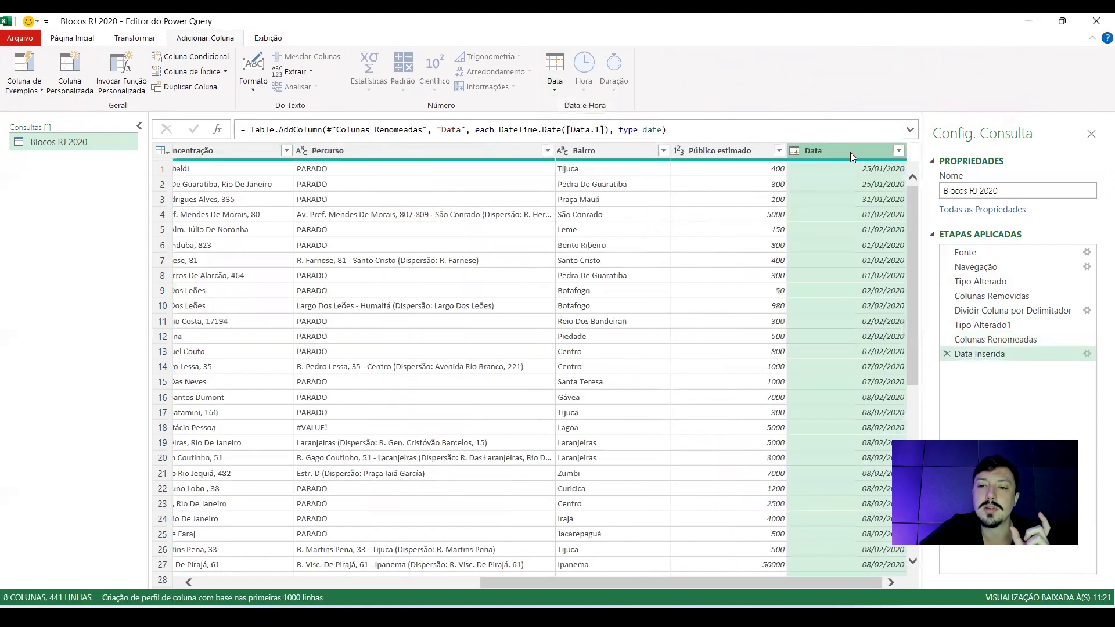
left_click_drag(859, 153, 296, 152)
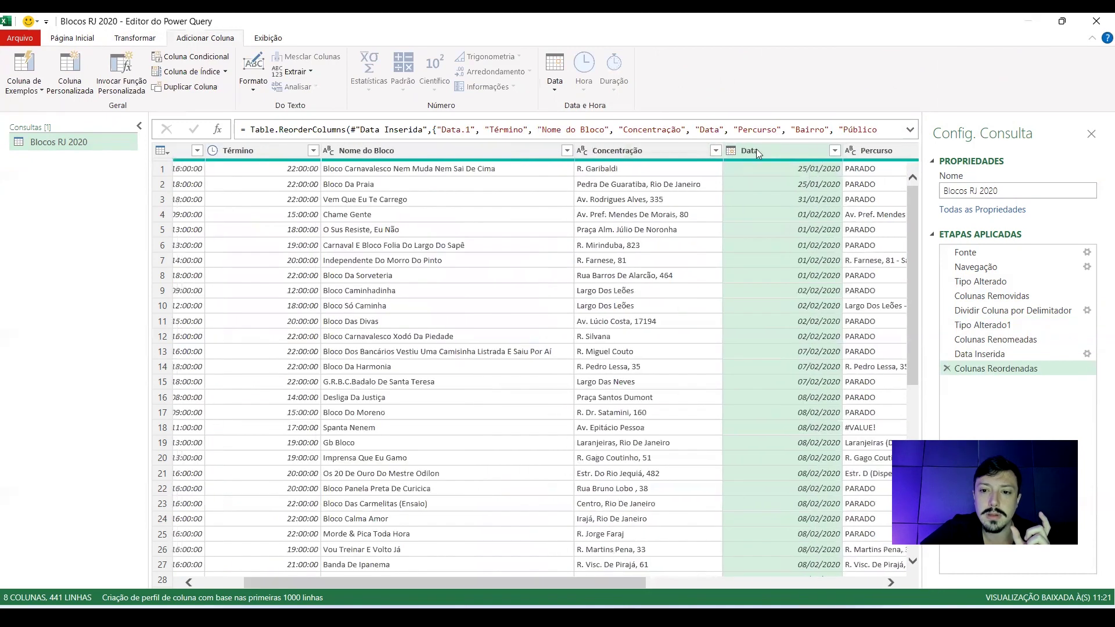
left_click_drag(777, 150, 372, 156)
left_click_drag(450, 146, 227, 150)
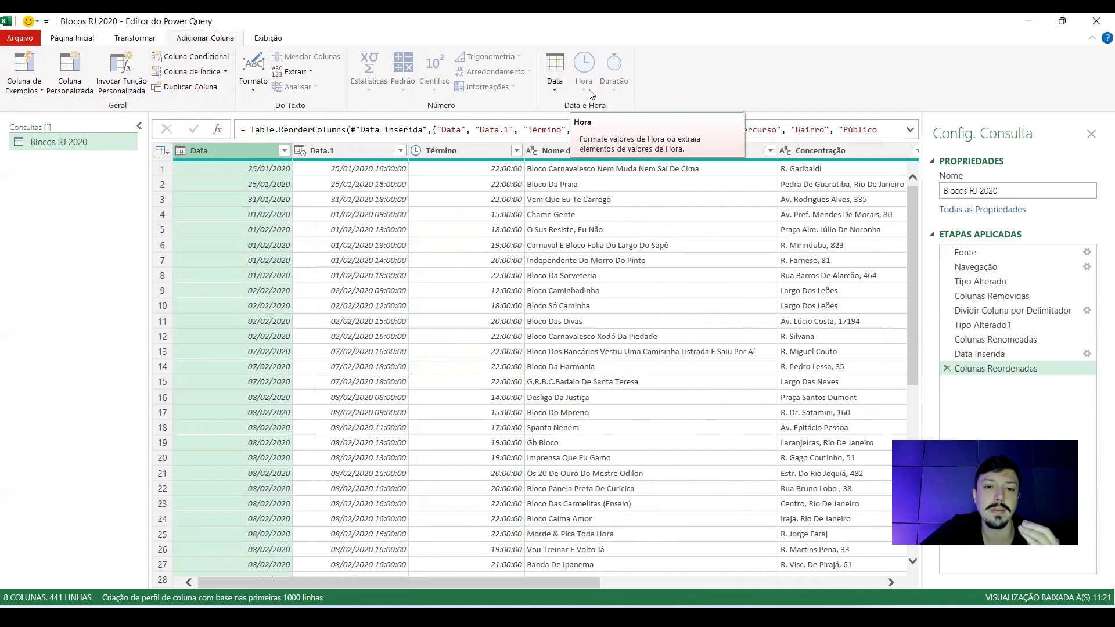
Keep only the time in Data.1 and rename it Início.
left_click(336, 151)
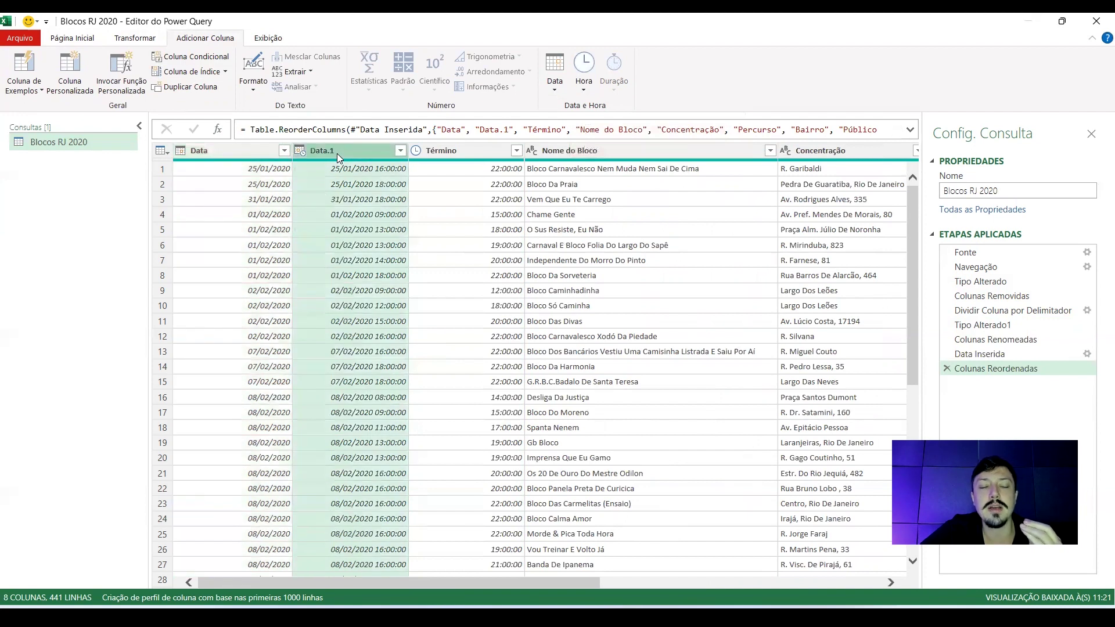
left_click(134, 39)
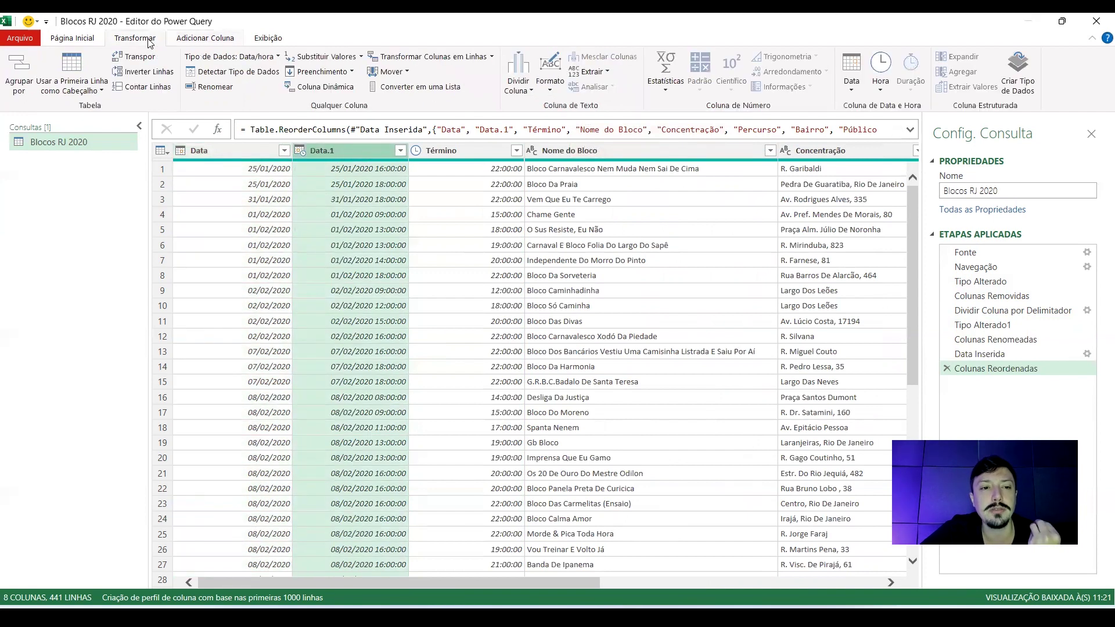
left_click(884, 87)
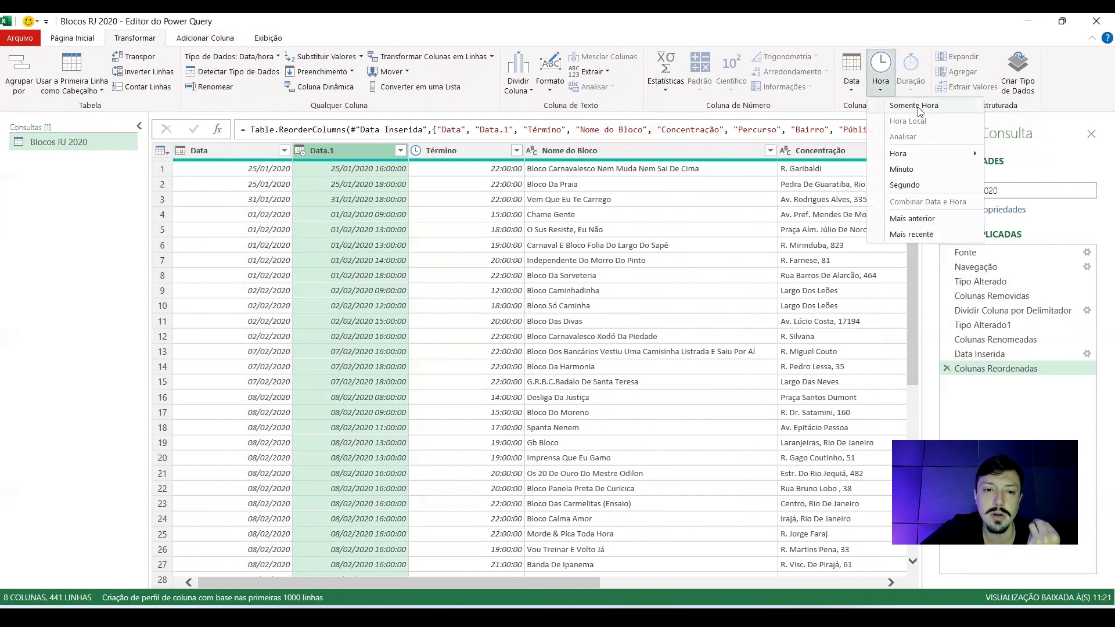
left_click(914, 105)
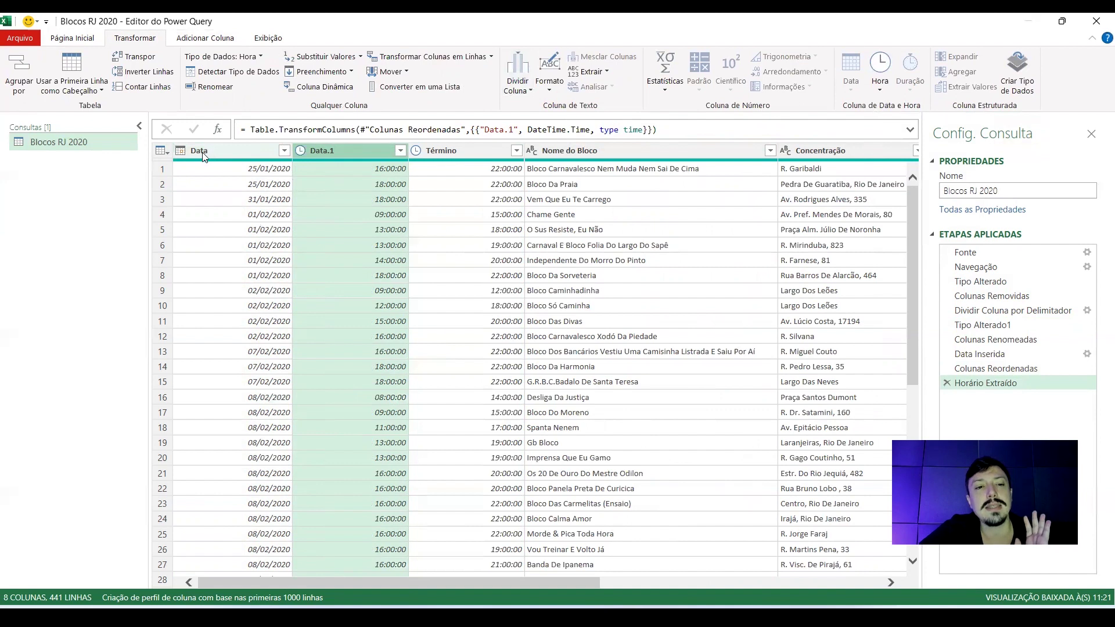
double_click(335, 152)
type("Início")
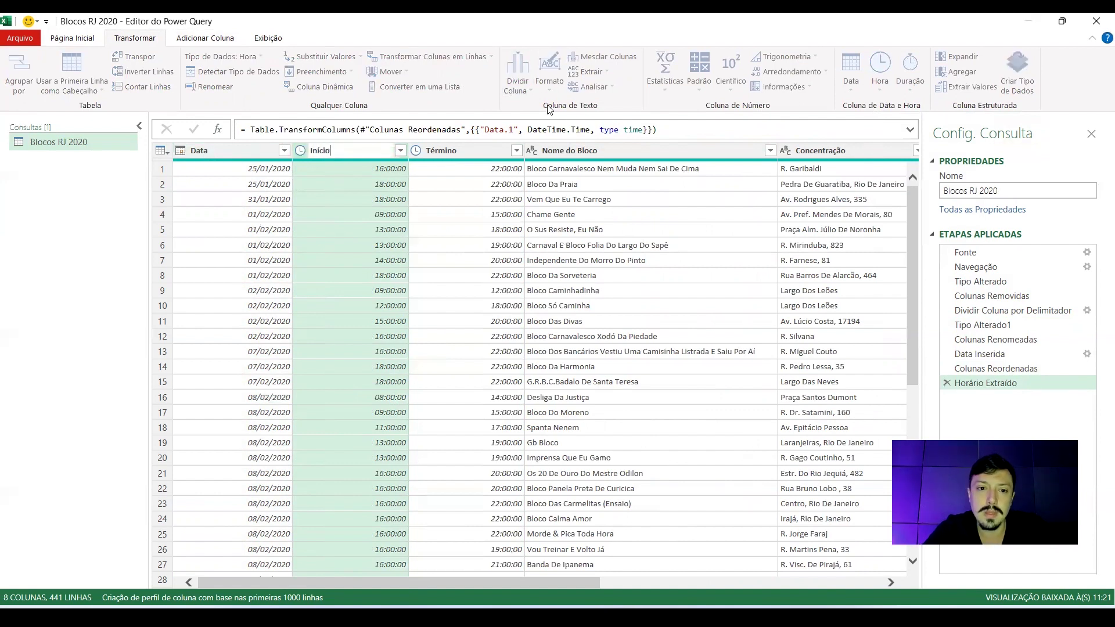
key("Return")
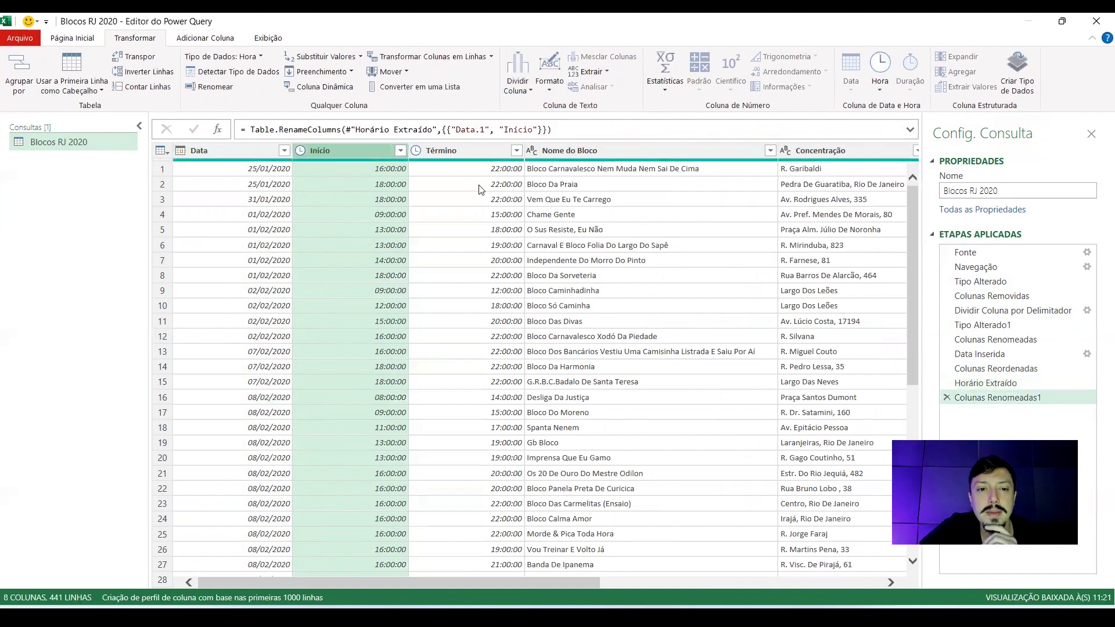
left_click(459, 151)
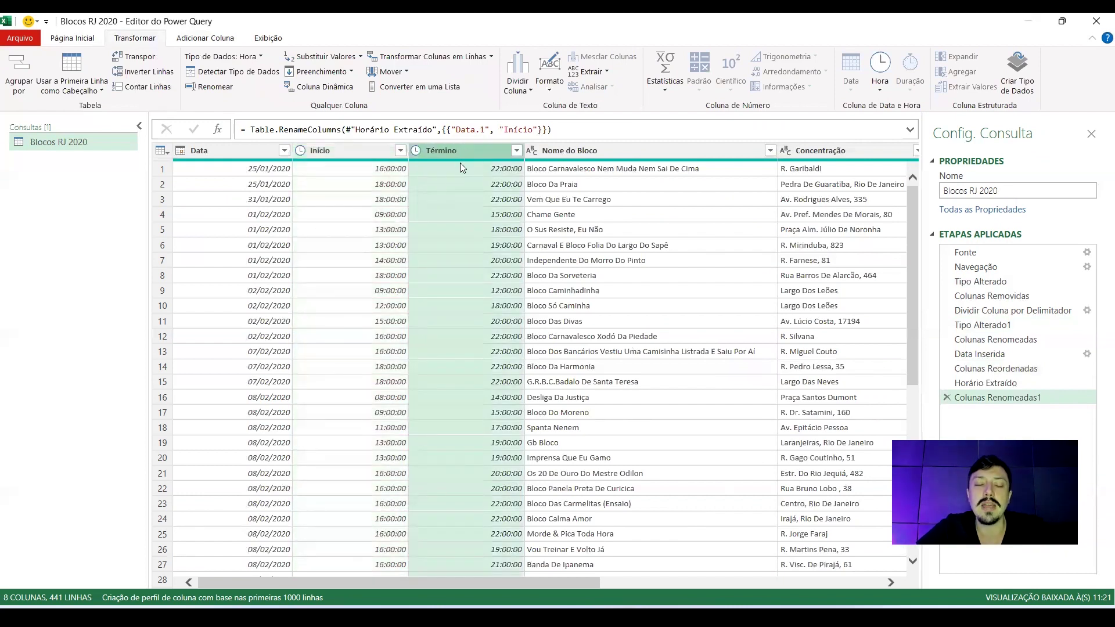
Subtract Início from Término to add a Subtração duration column.
left_click(349, 152, "ctrl")
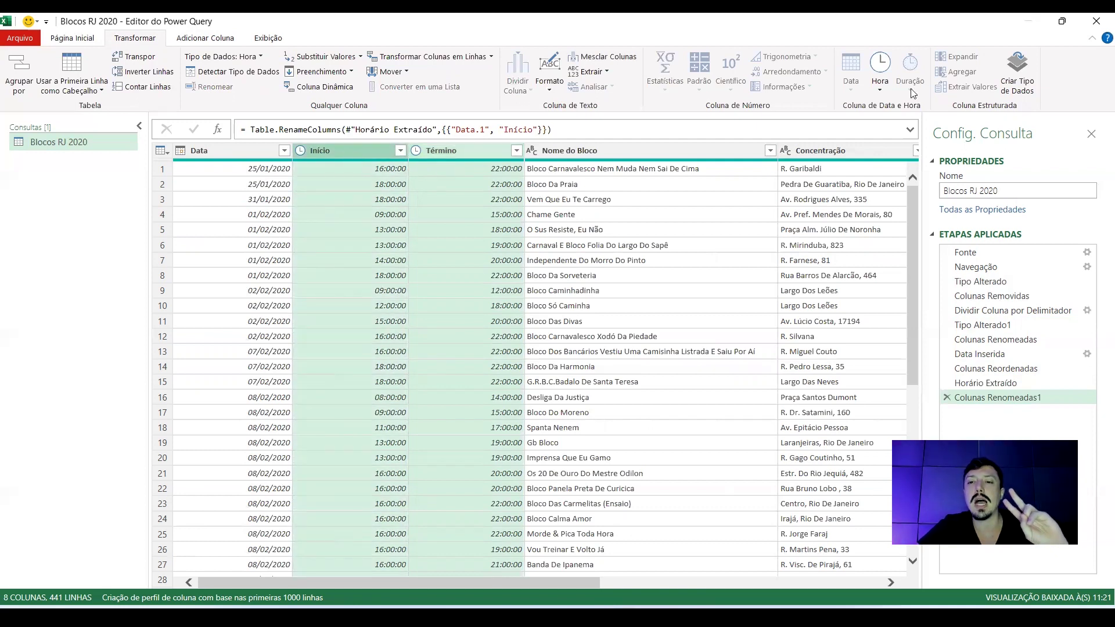
left_click(192, 39)
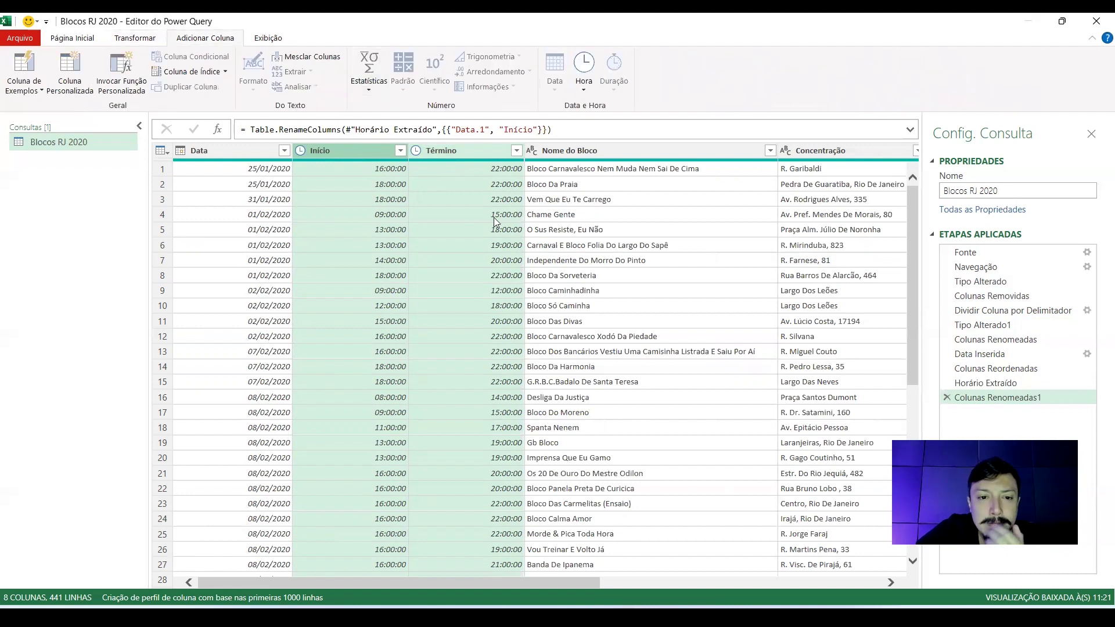
left_click(466, 212)
left_click(465, 150)
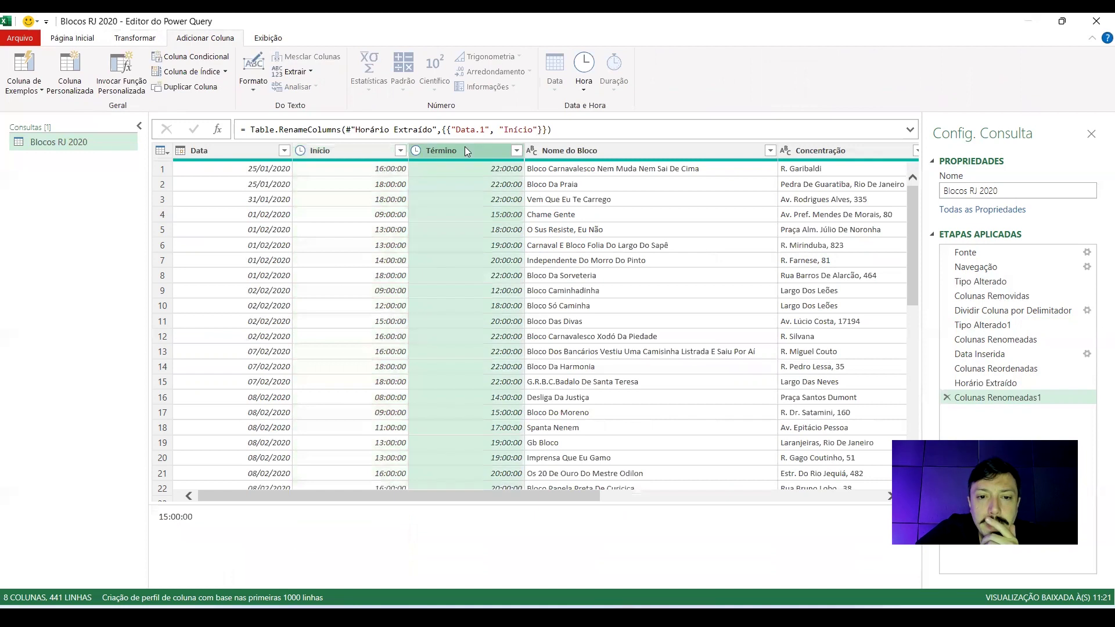
left_click(360, 152, "ctrl")
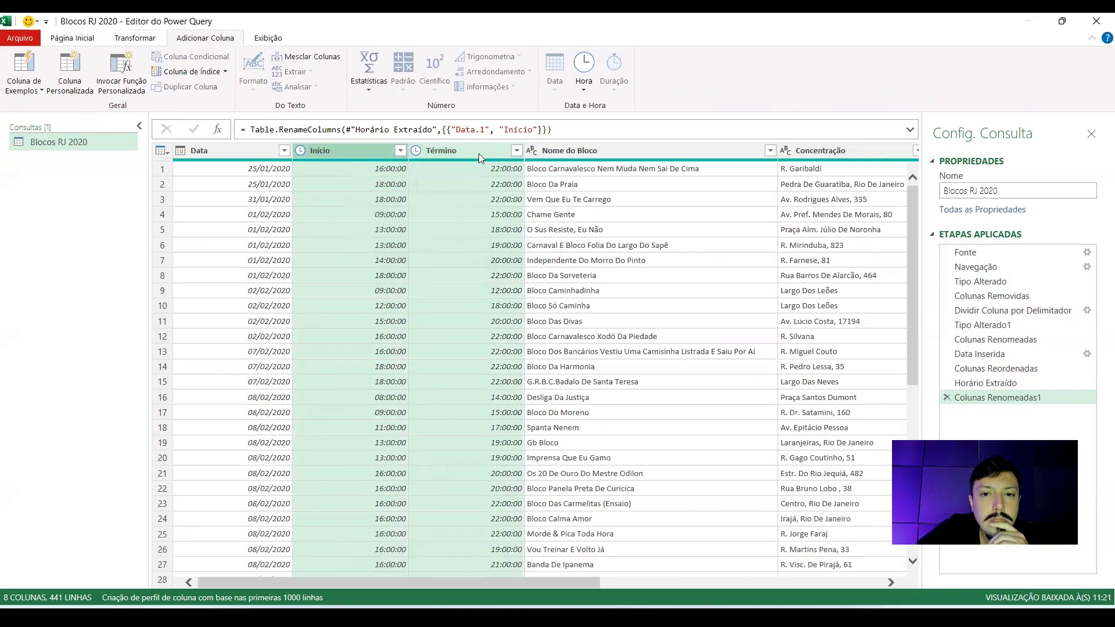
left_click(585, 90)
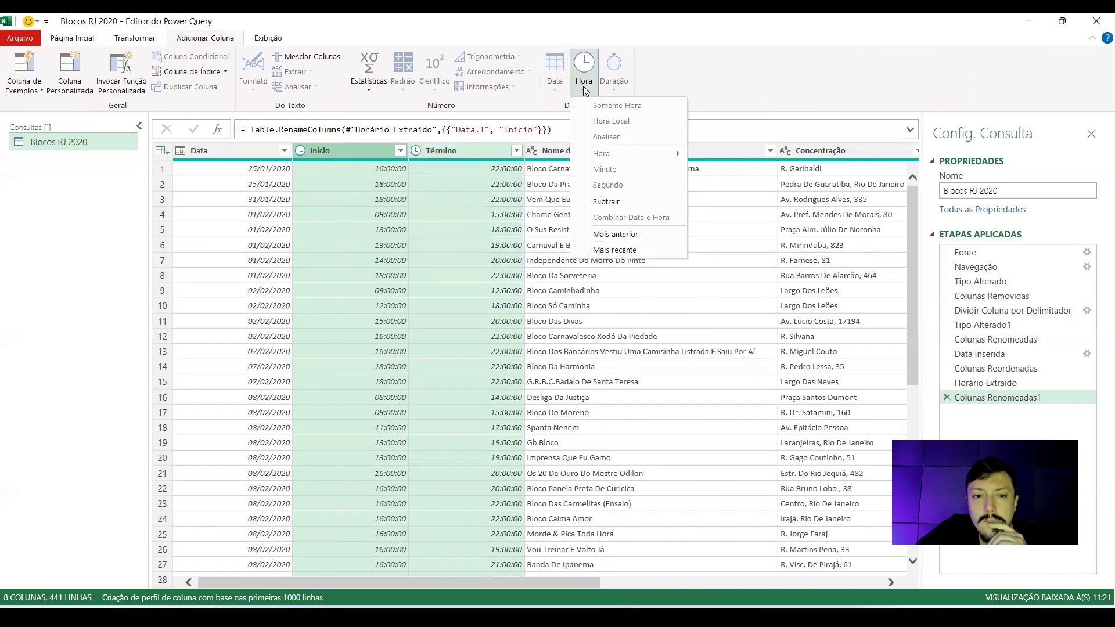
key("Escape")
left_click(473, 150)
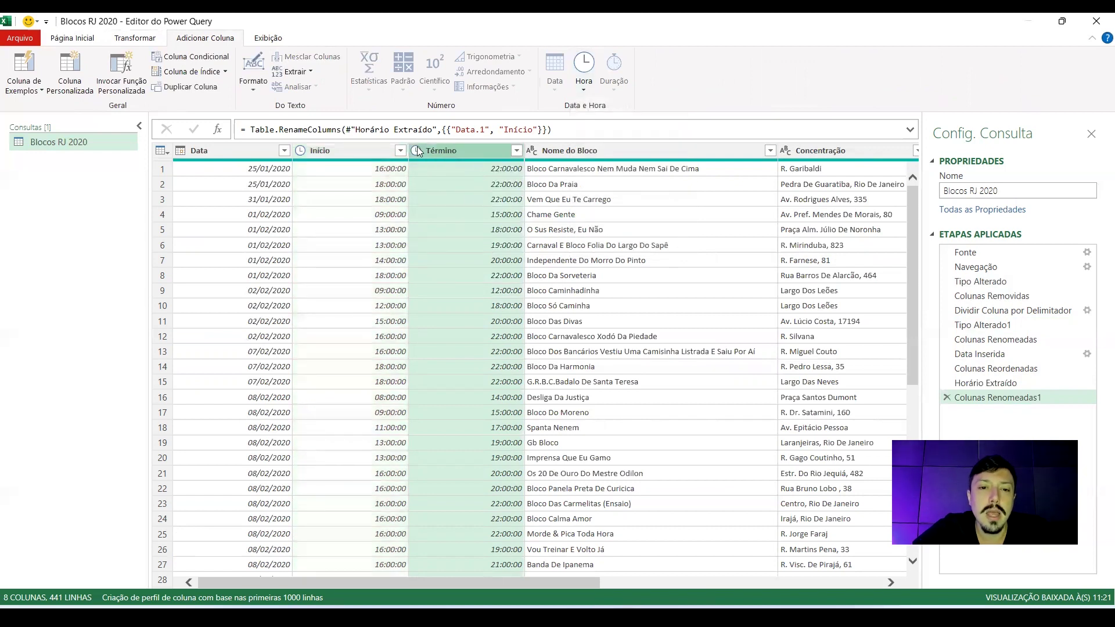
left_click(355, 153, "ctrl")
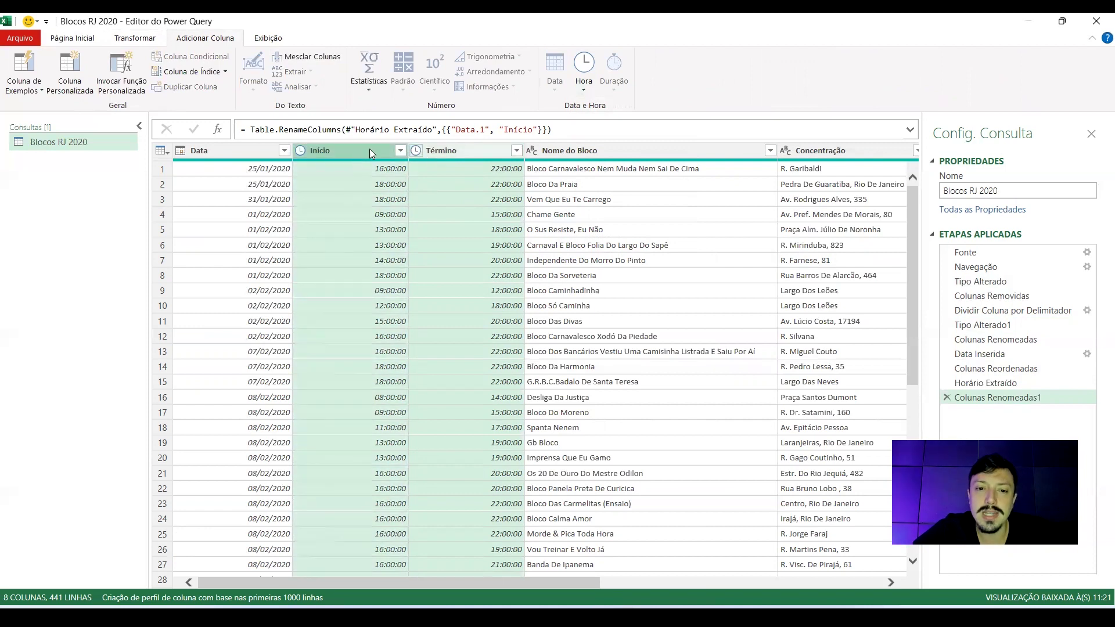
left_click(584, 87)
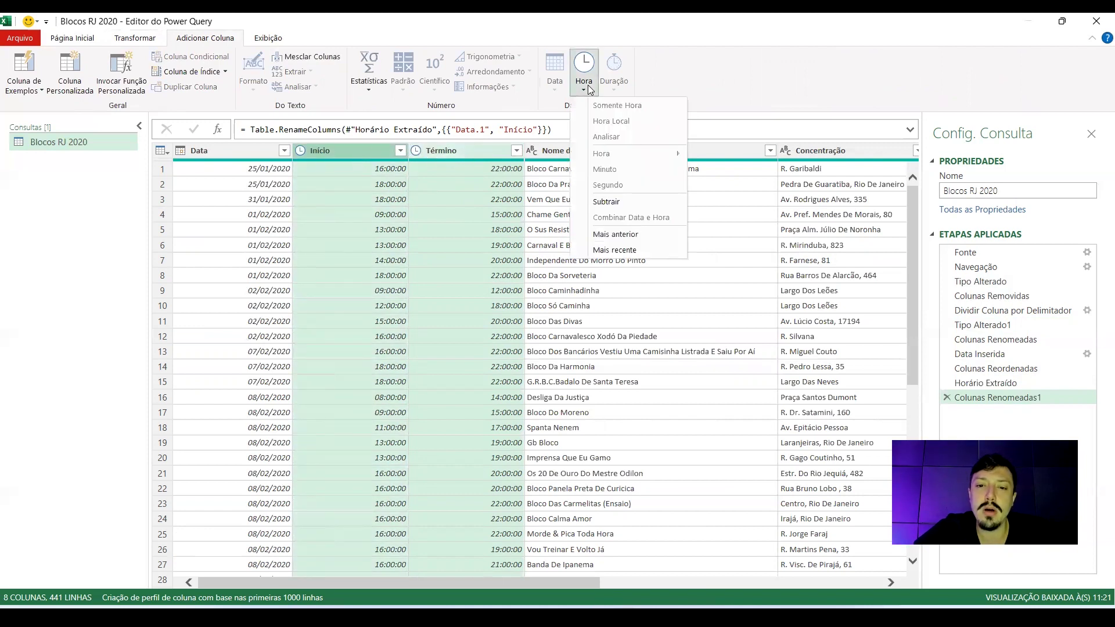
left_click(605, 203)
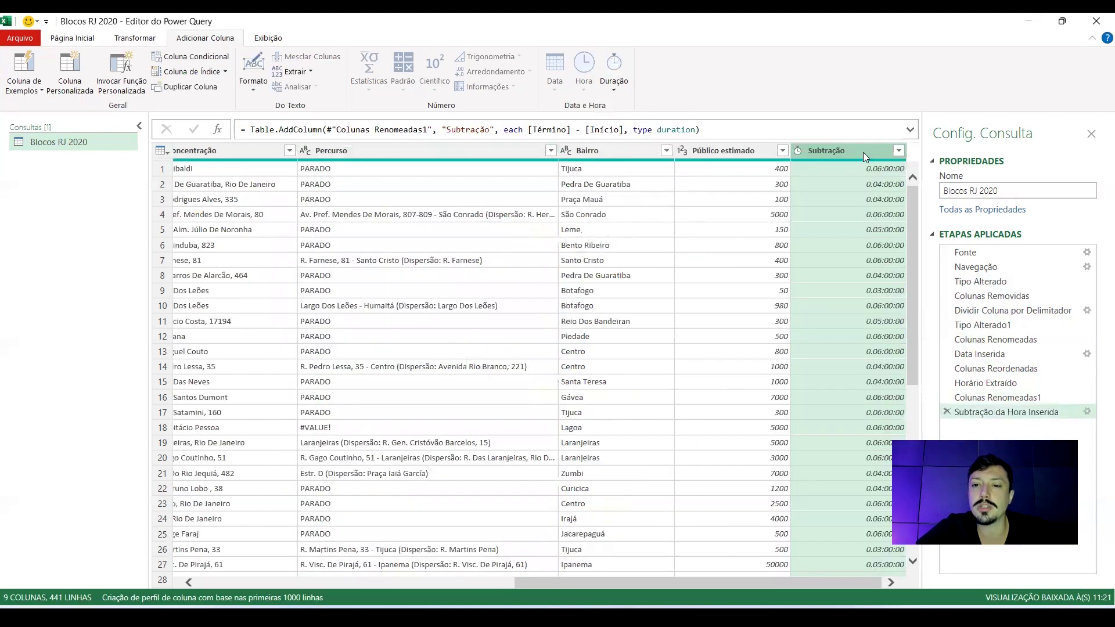
Move the Subtração column right after Término and begin renaming it Duração.
left_click_drag(850, 150, 321, 146)
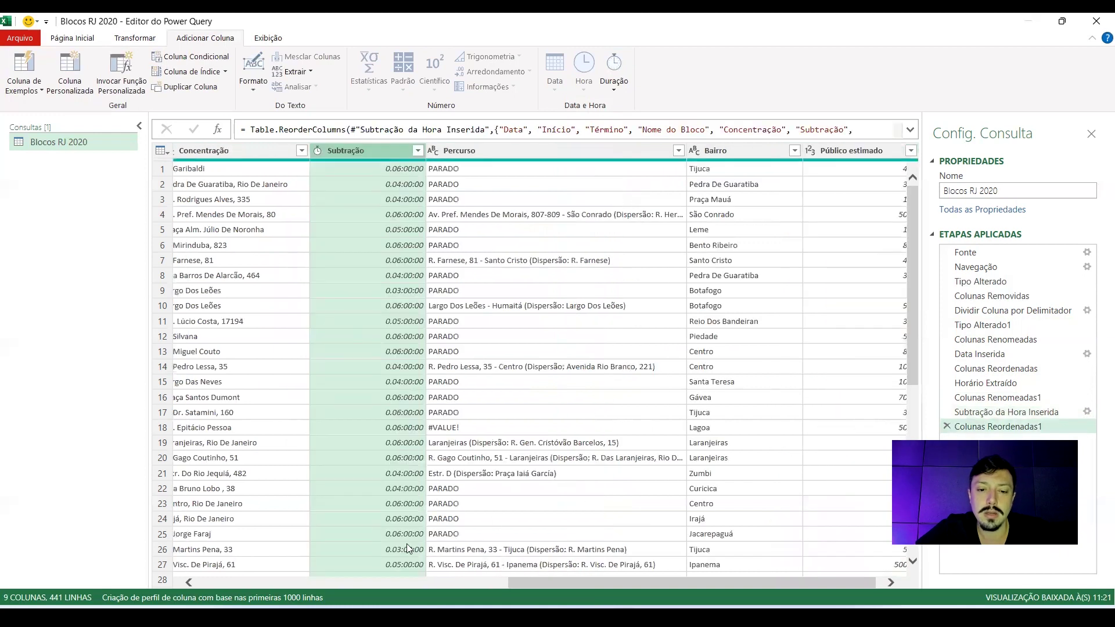
left_click_drag(531, 580, 153, 575)
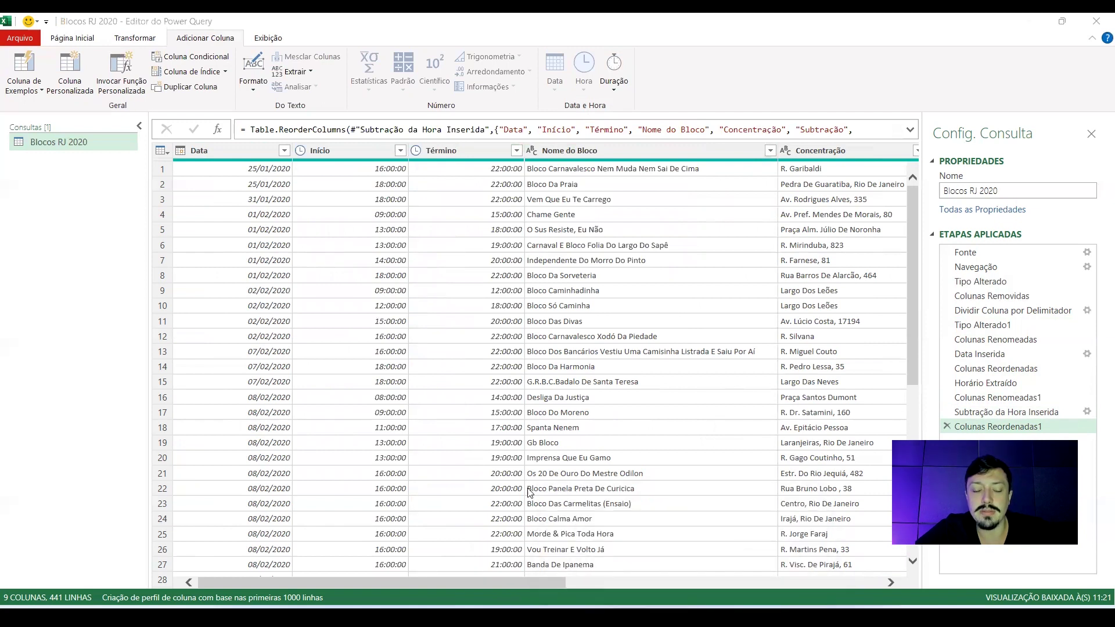
scroll(507, 456, "down", 2)
scroll(507, 441, "up", 2)
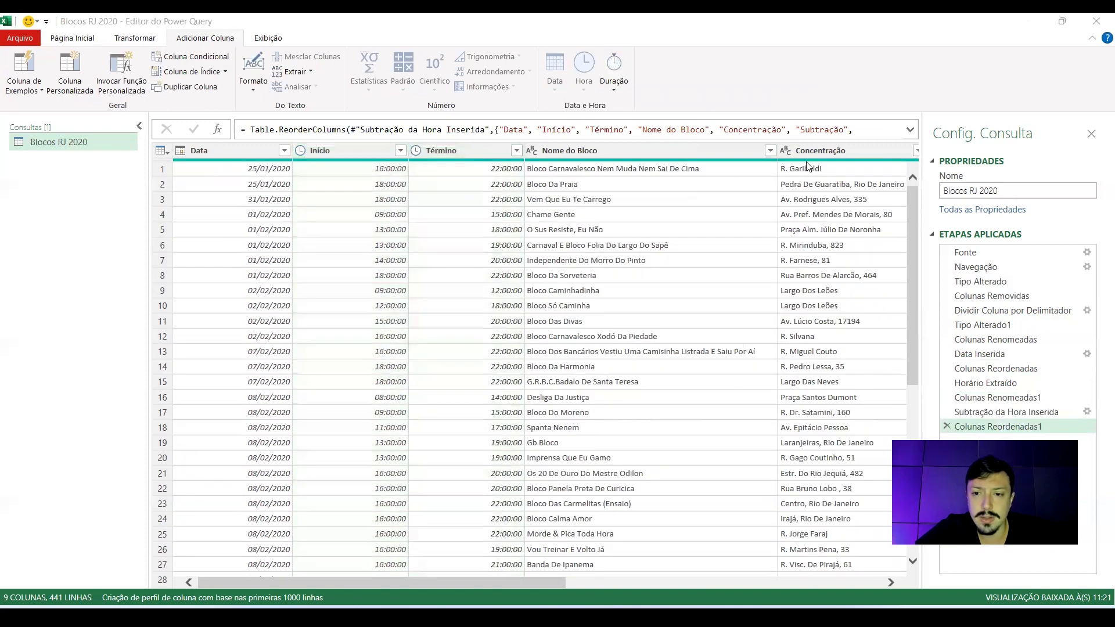
scroll(552, 492, "right", 2)
scroll(553, 493, "right", 3)
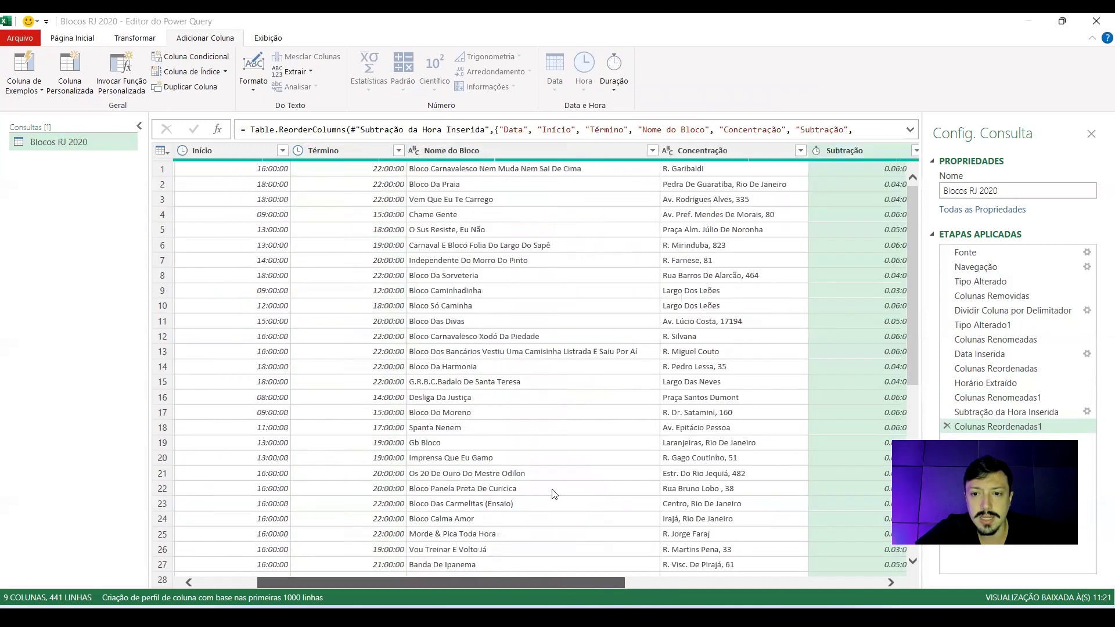
scroll(552, 492, "right", 4)
left_click_drag(709, 154, 299, 155)
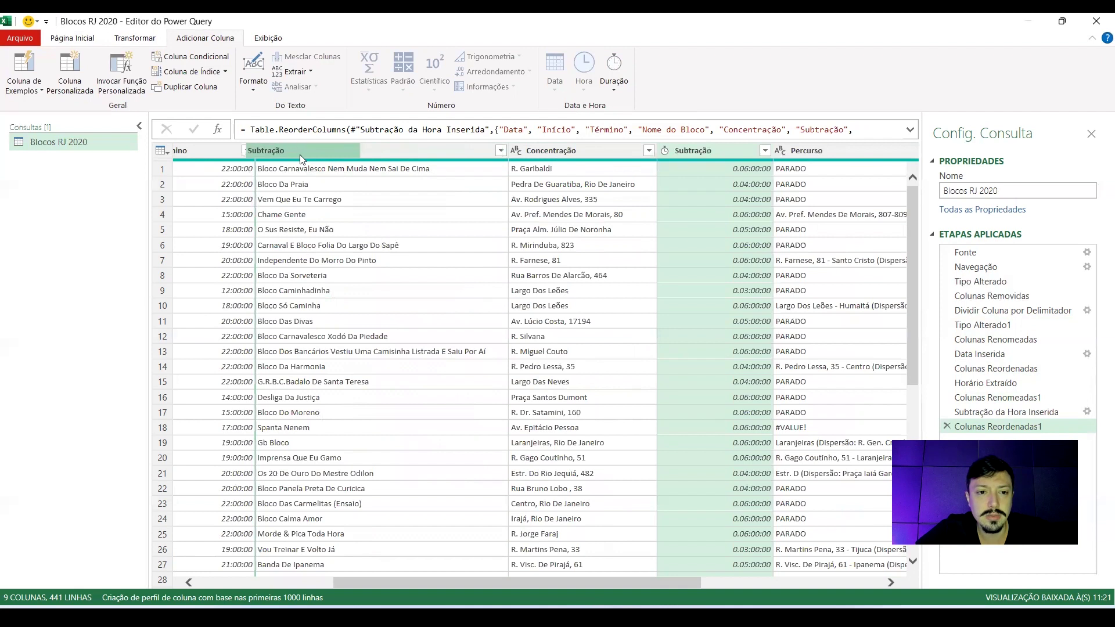
scroll(230, 583, "left", 2)
scroll(230, 582, "left", 2)
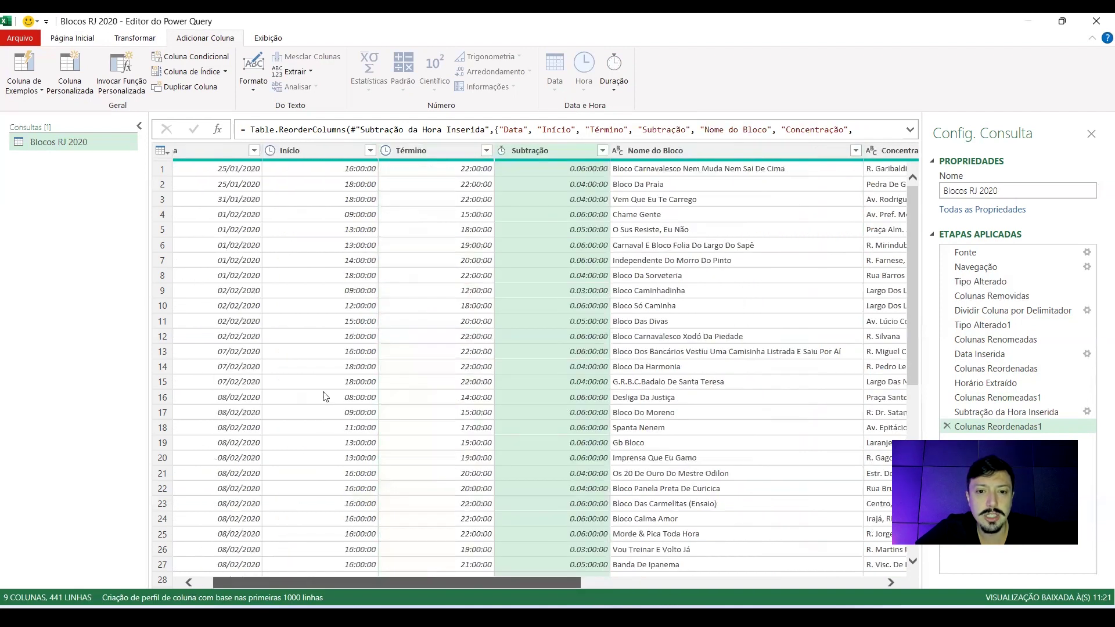
scroll(230, 583, "left", 2)
double_click(576, 155)
type("D")
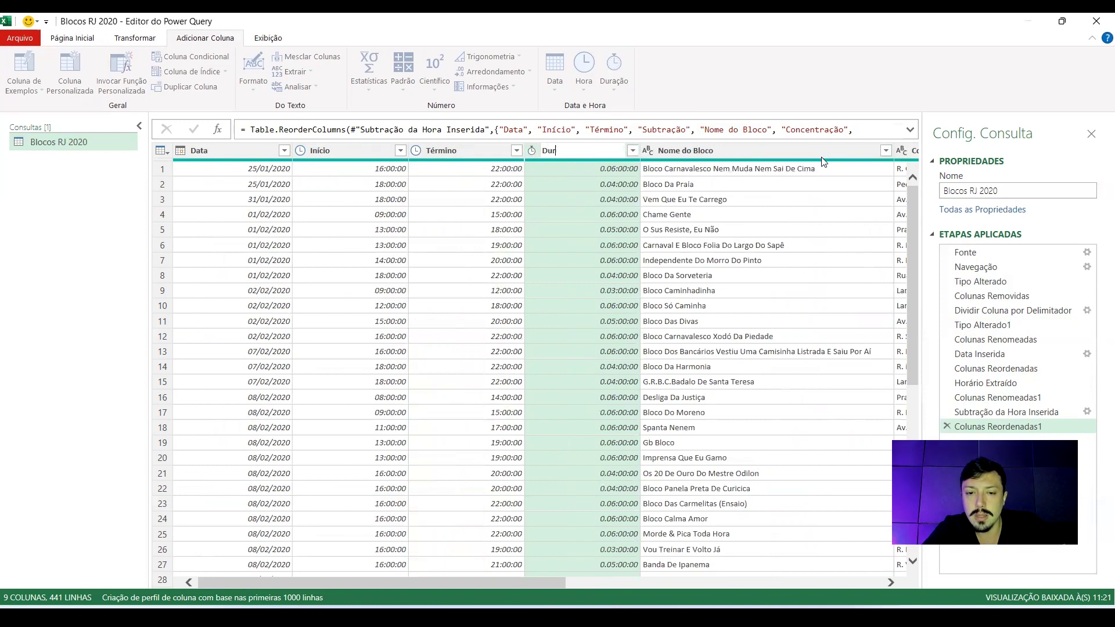
key("Return")
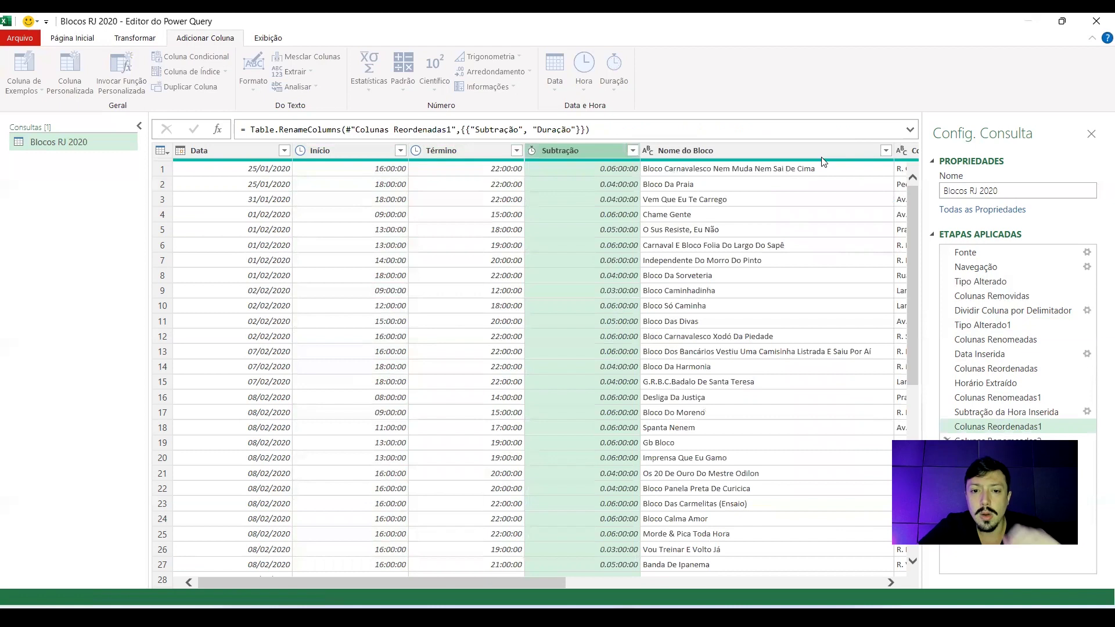
left_click(533, 150)
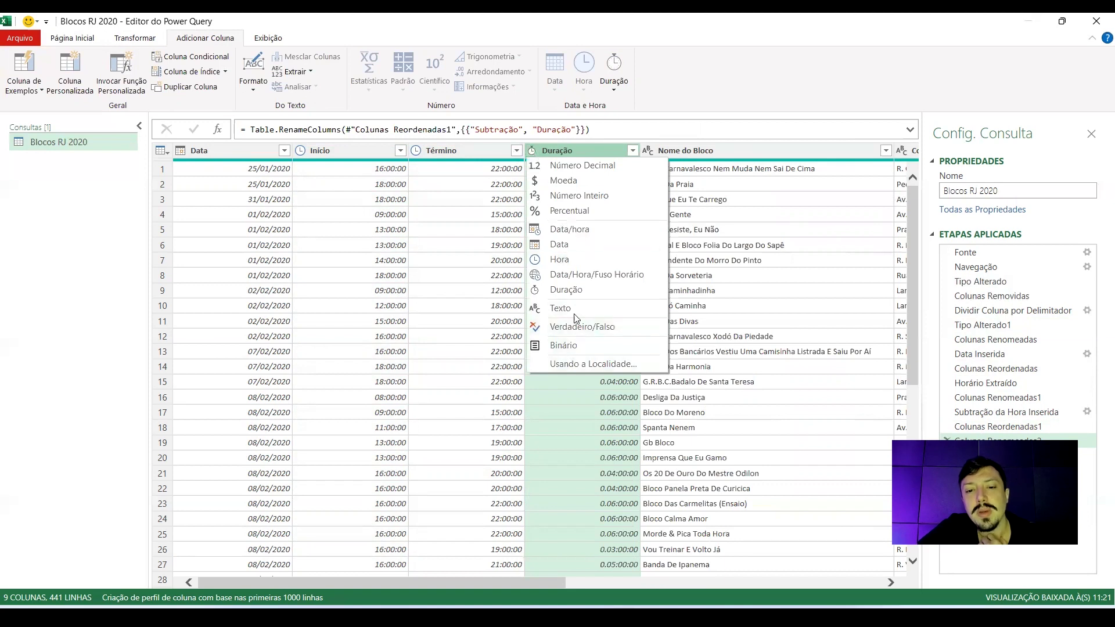
left_click(566, 295)
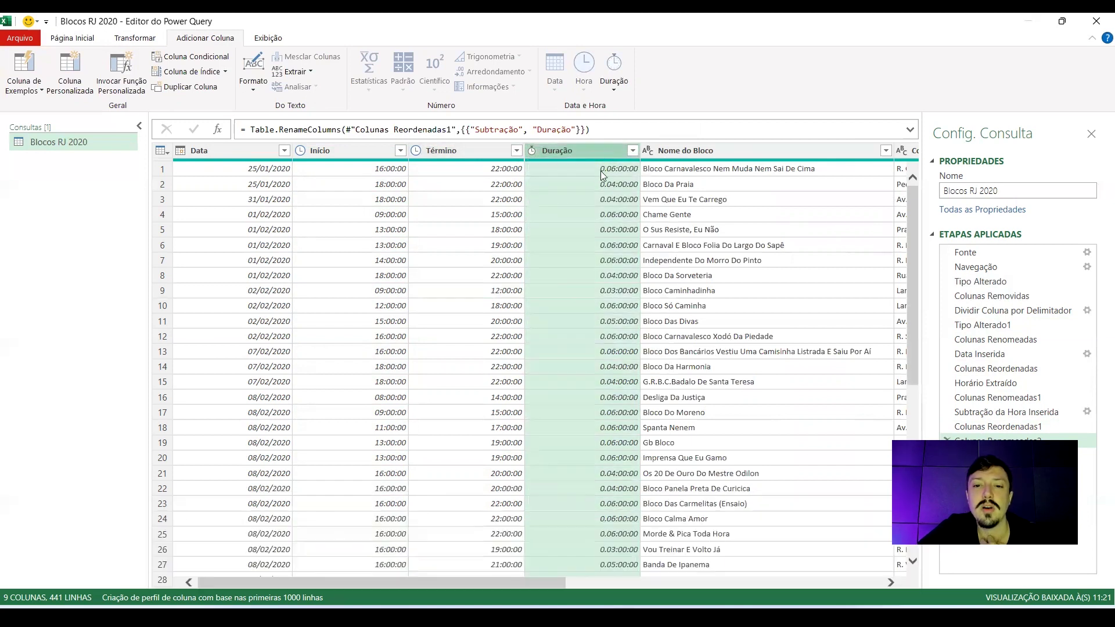
left_click(615, 85)
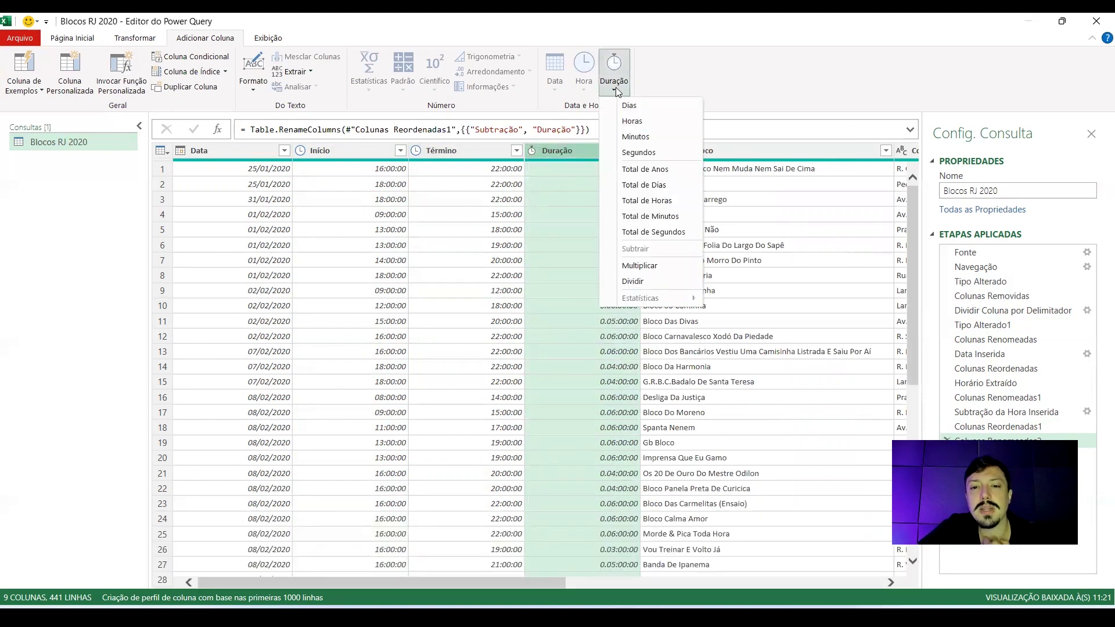
left_click(571, 151)
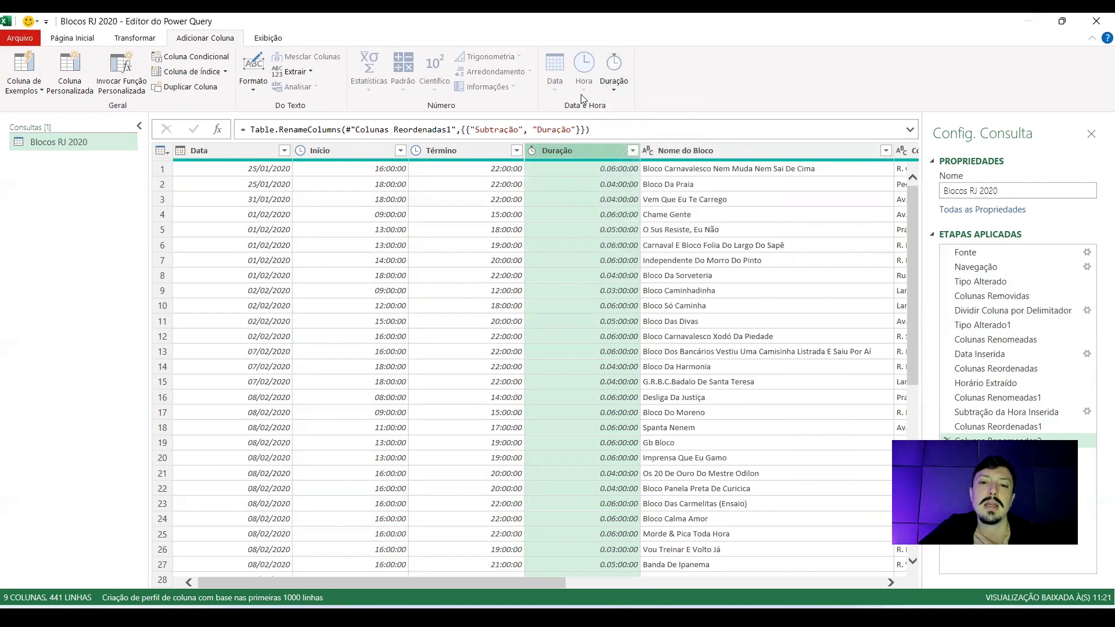
left_click(434, 150)
left_click(348, 147, "ctrl")
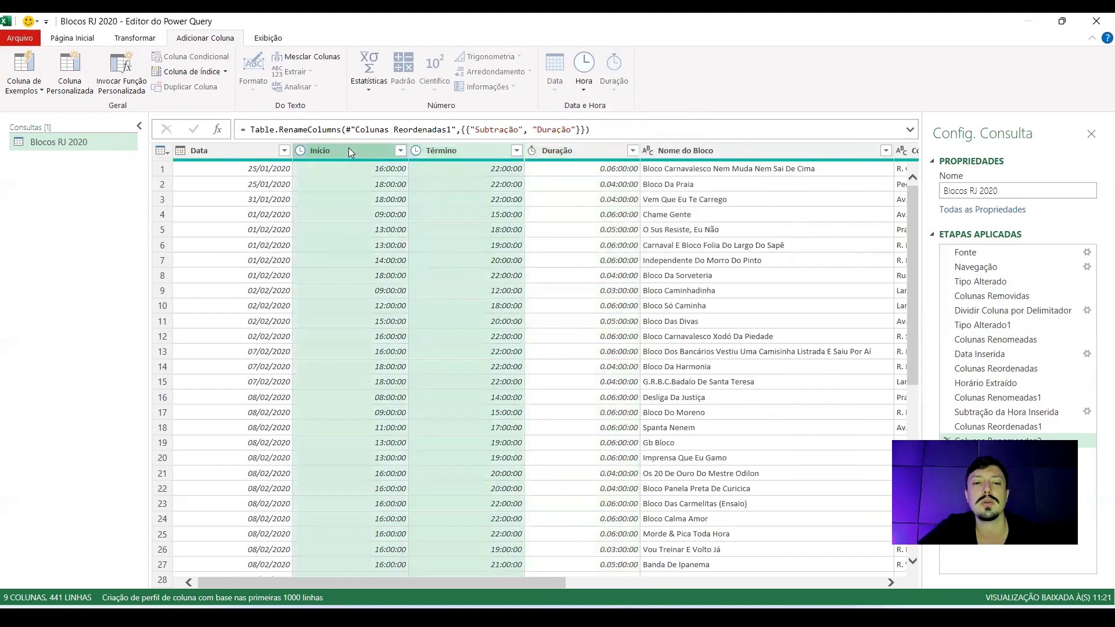
left_click(583, 82)
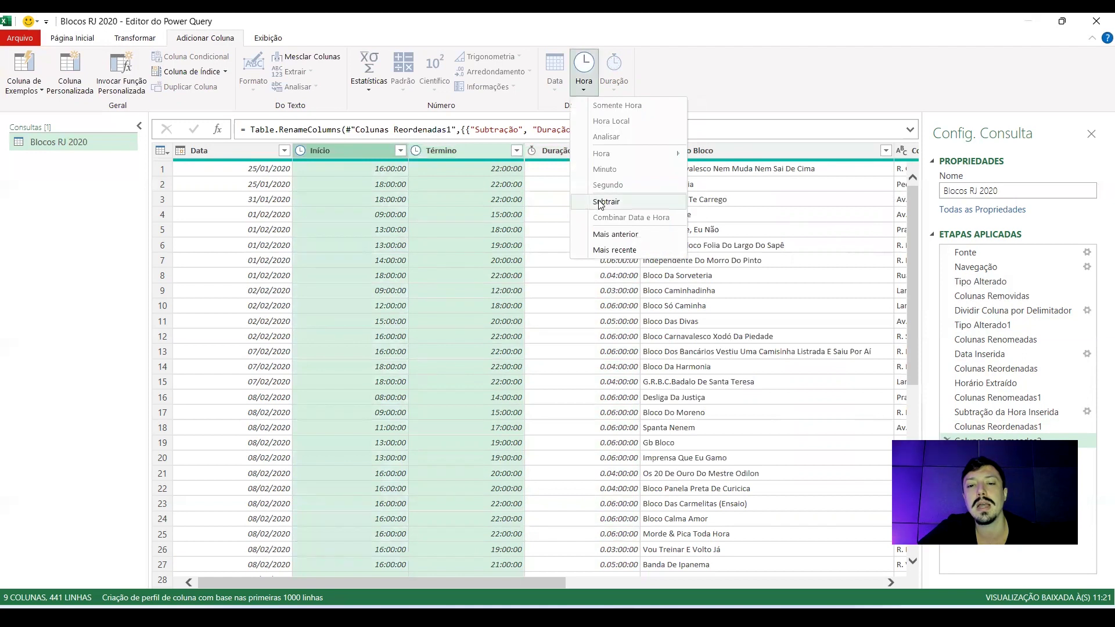
left_click(703, 80)
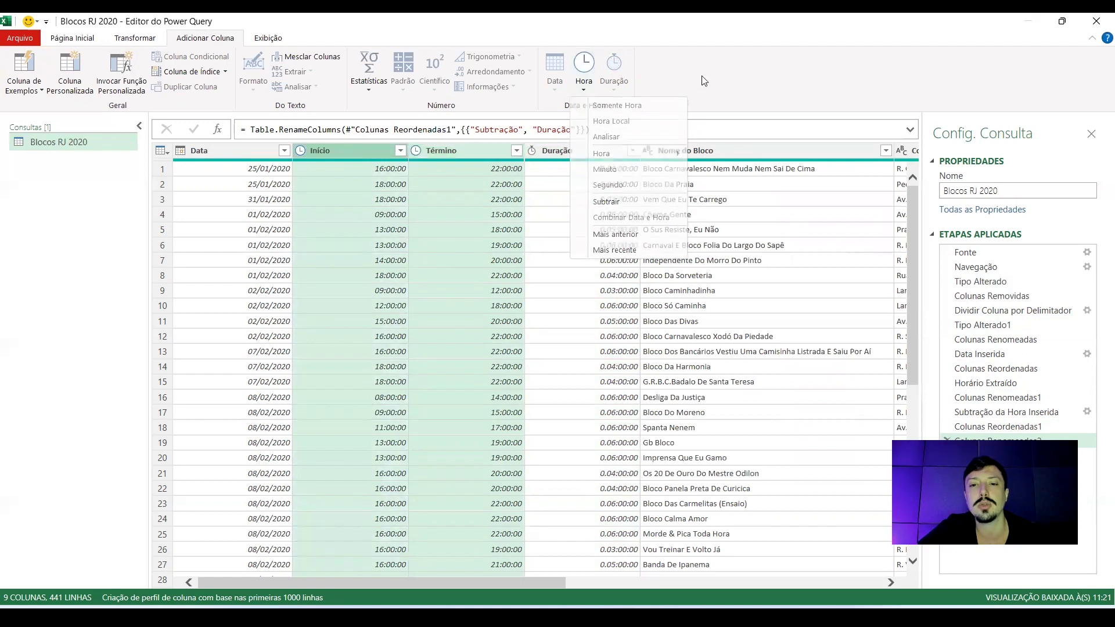
left_click(451, 155)
left_click(368, 150)
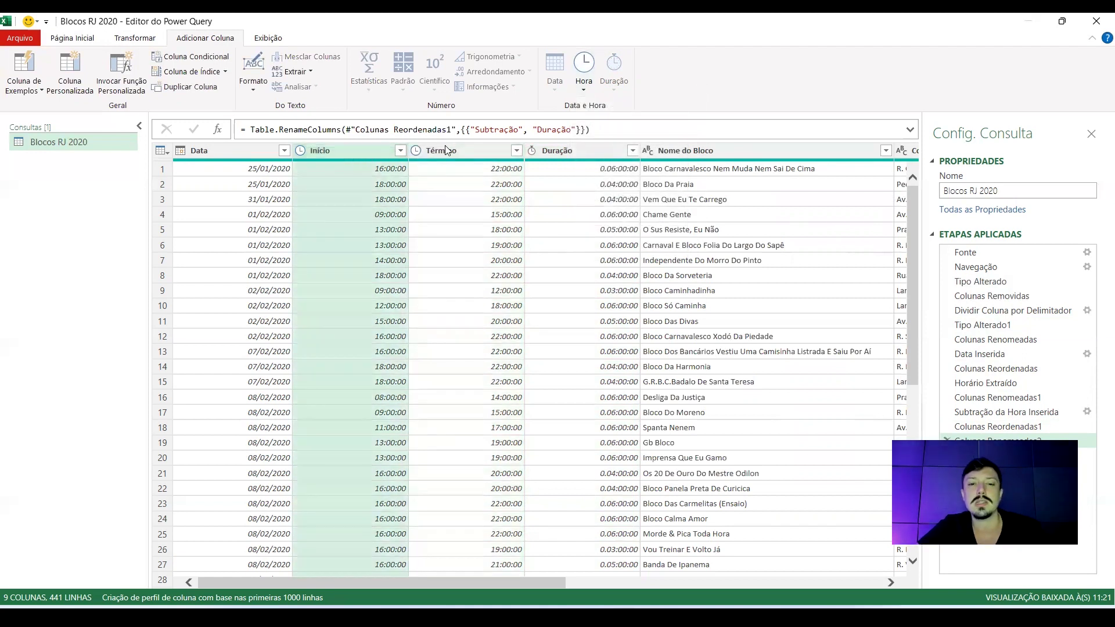
left_click(444, 146)
left_click(351, 147, "ctrl")
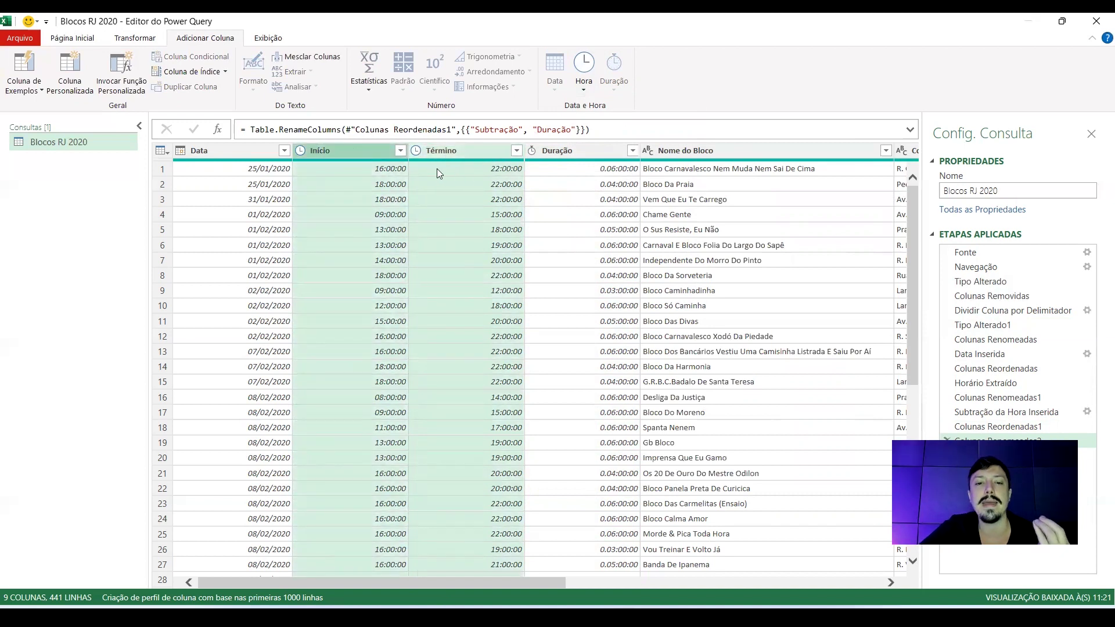
left_click(480, 169)
left_click(372, 169)
left_click(554, 169)
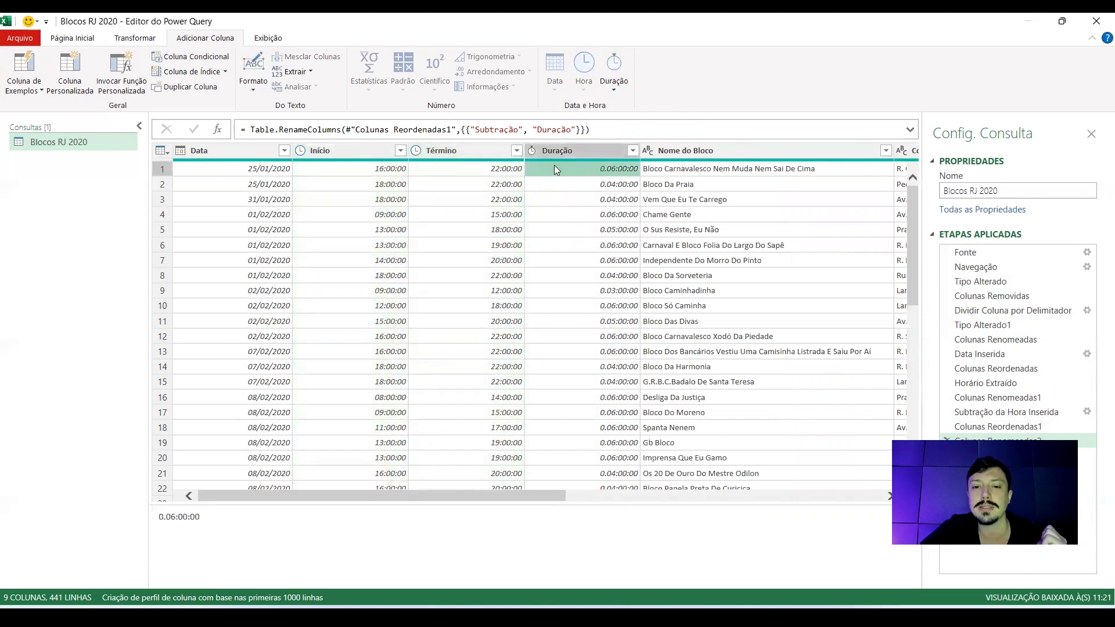
left_click(378, 169)
left_click(482, 169)
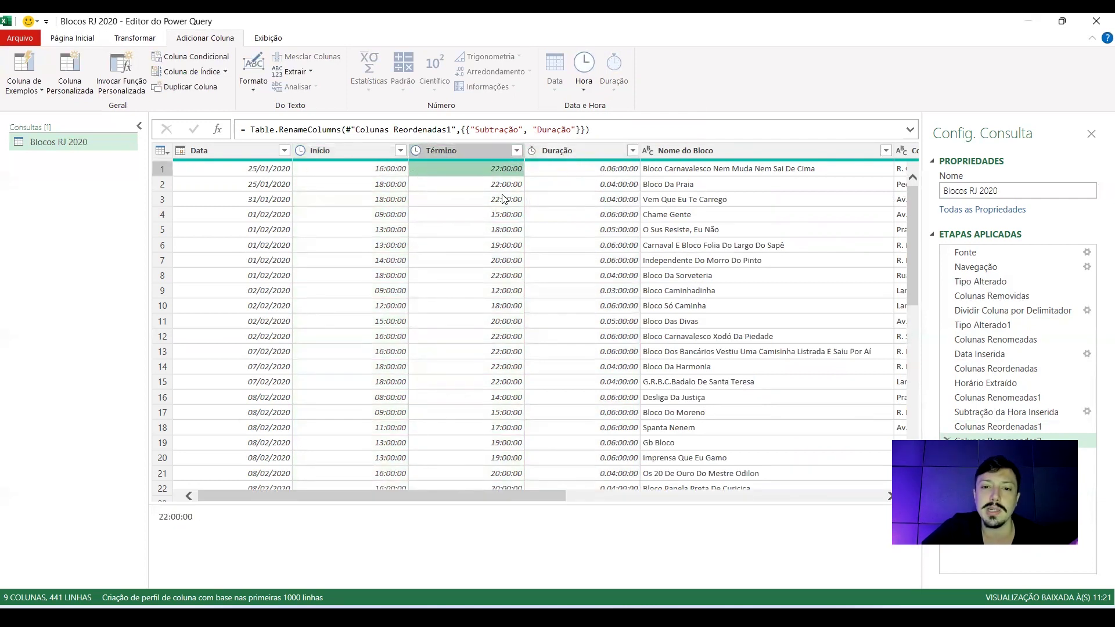
left_click(562, 152)
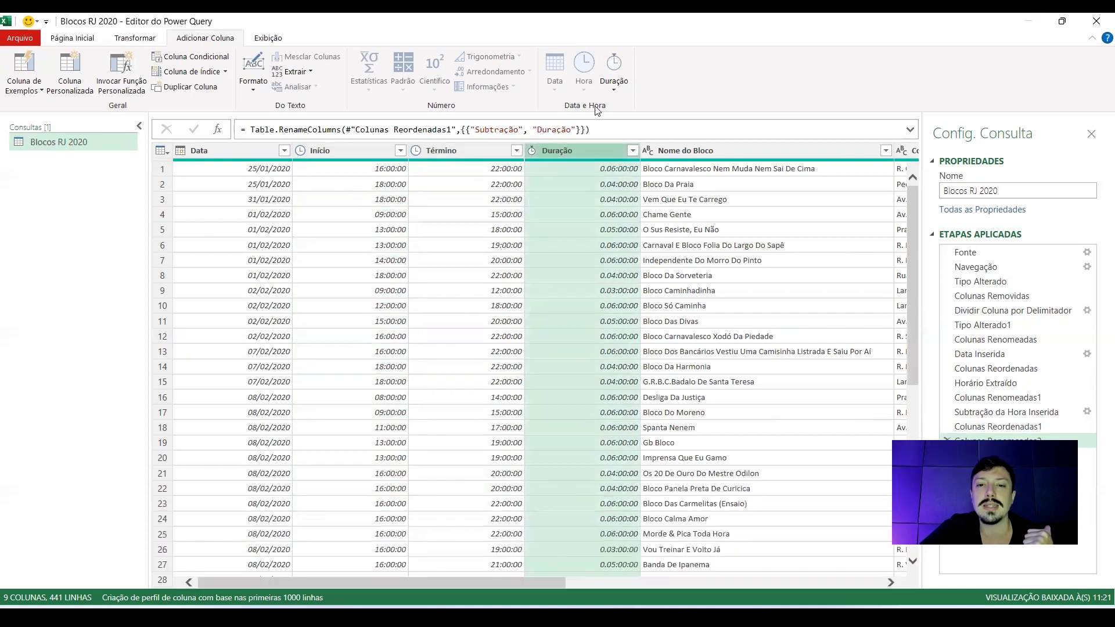
left_click(615, 88)
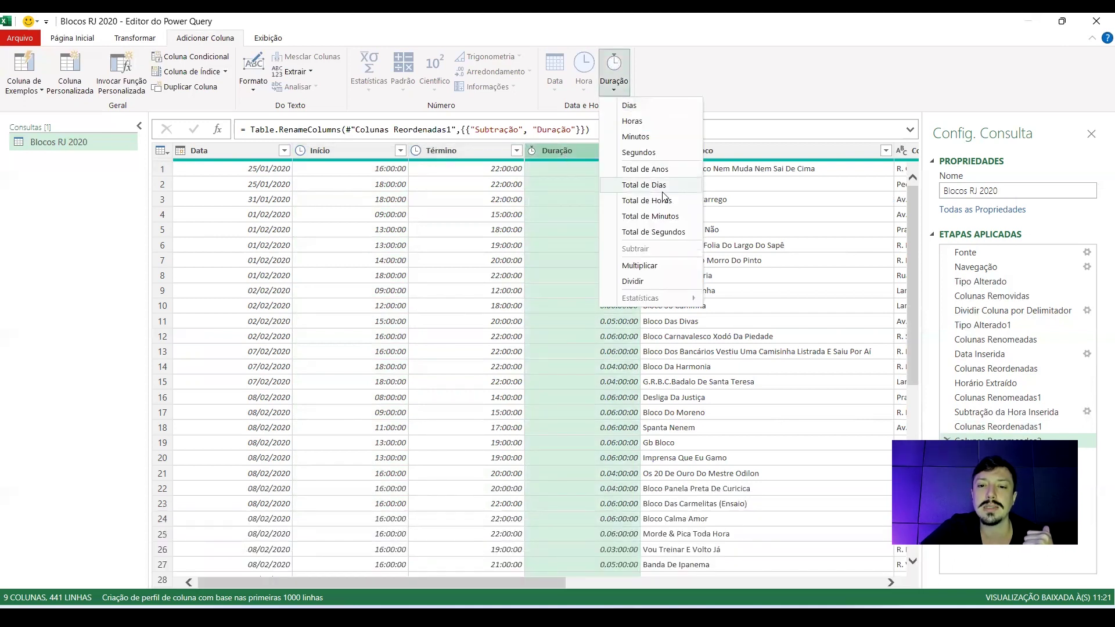
left_click(633, 121)
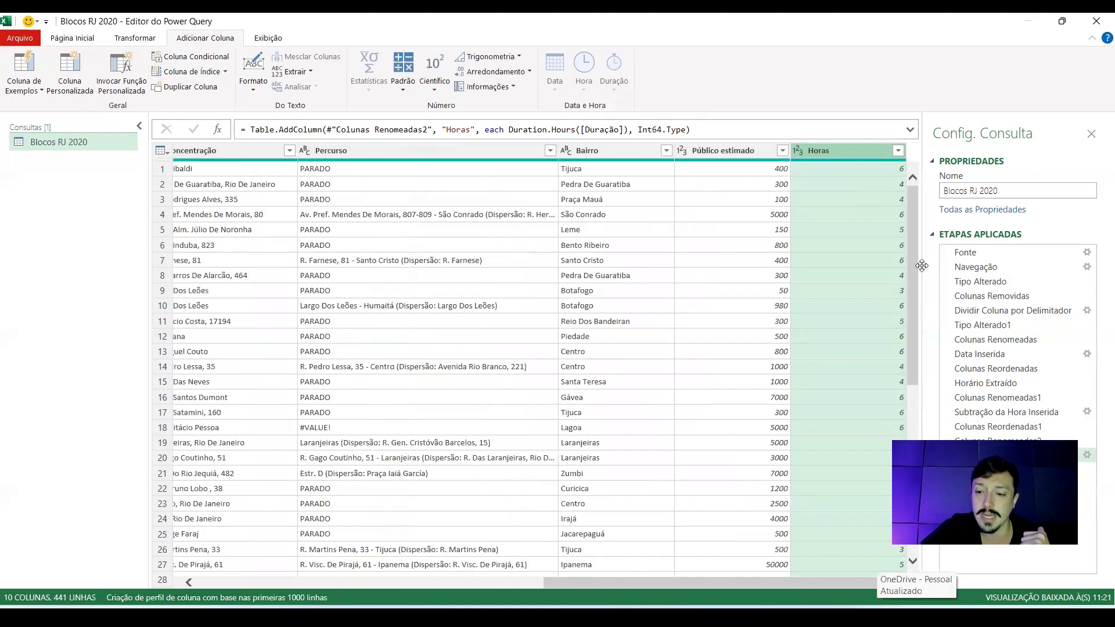
left_click(947, 455)
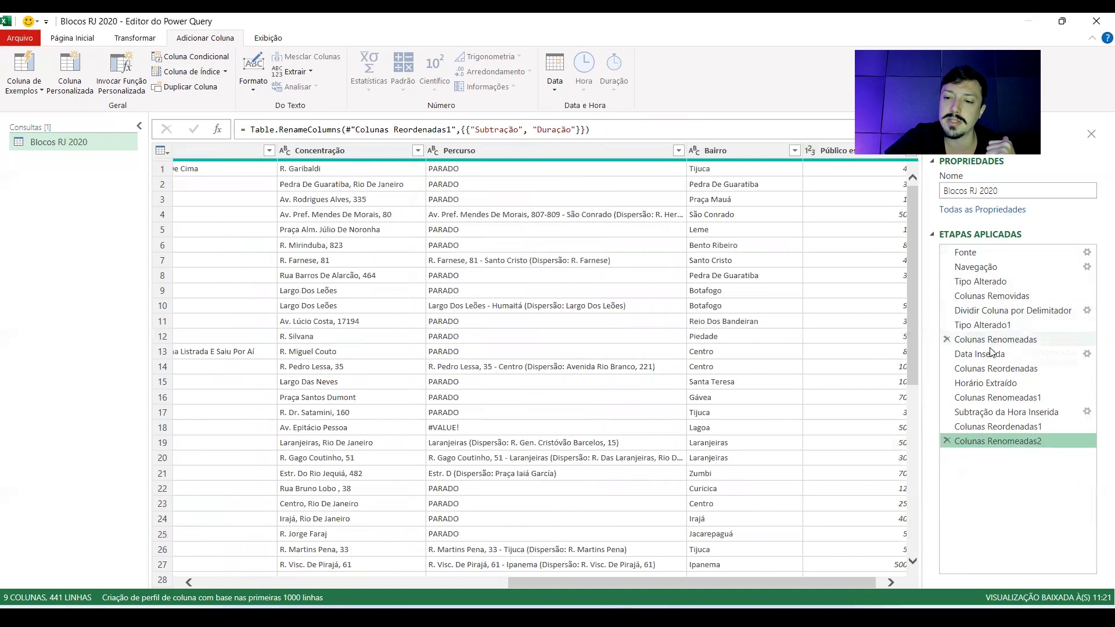
mouse_move(997, 440)
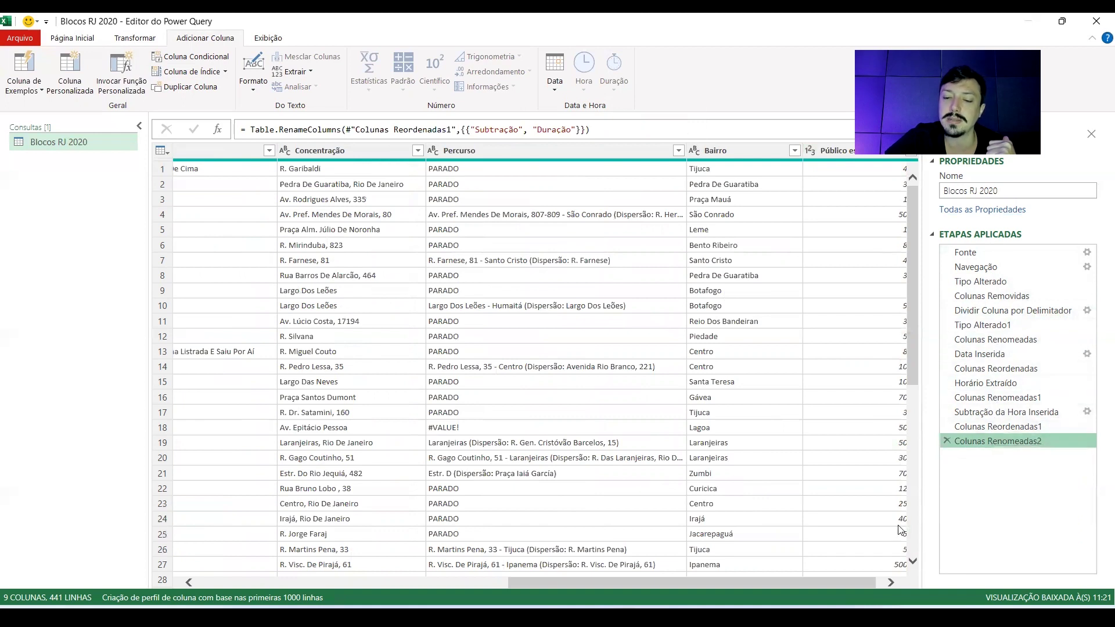
scroll(440, 534, "left", 3)
scroll(440, 535, "left", 3)
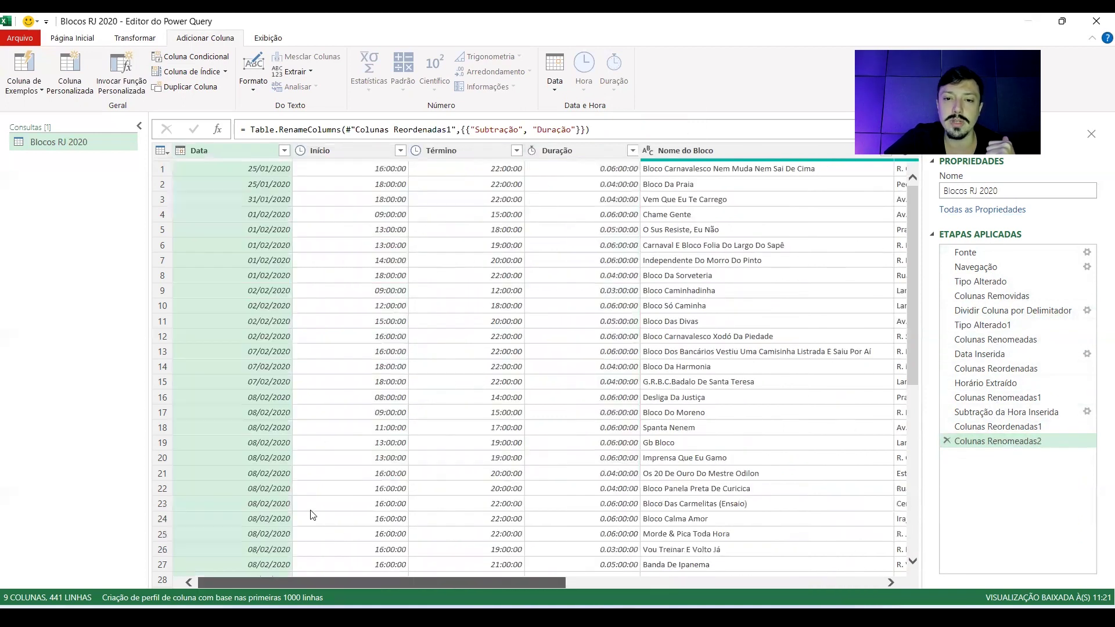
left_click(572, 150)
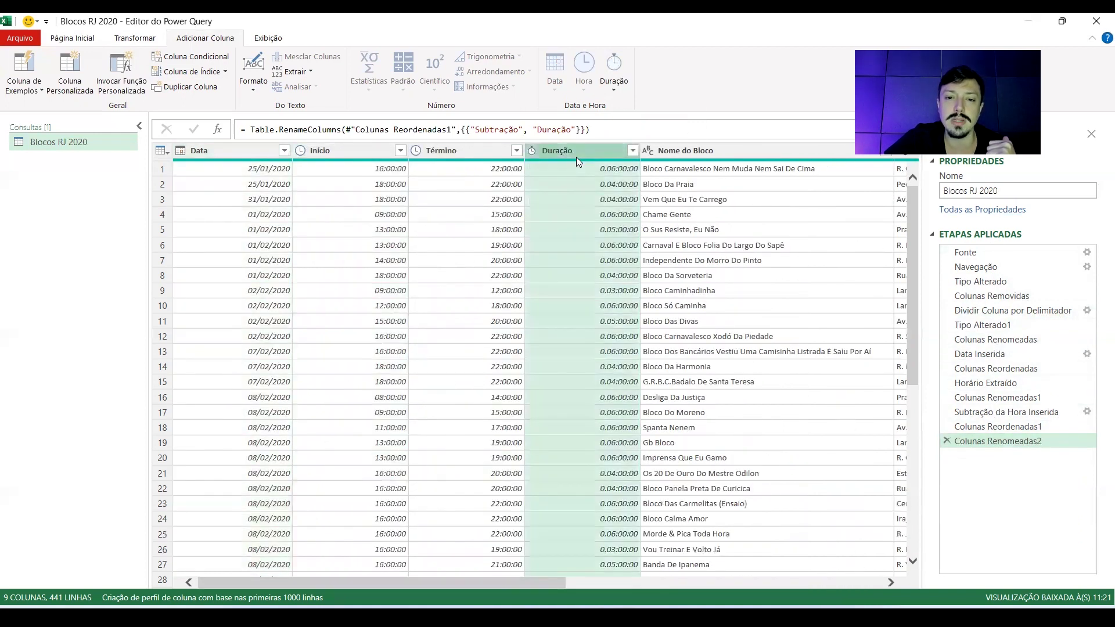
Convert the Duração values to whole hours and set Início to a time type.
left_click(134, 40)
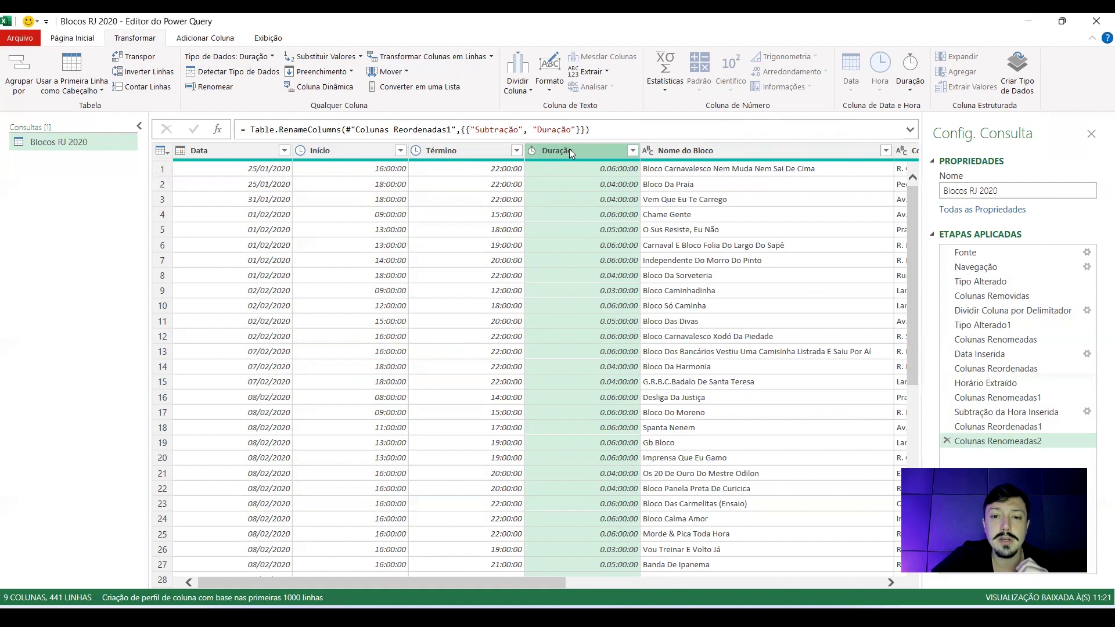
left_click(909, 87)
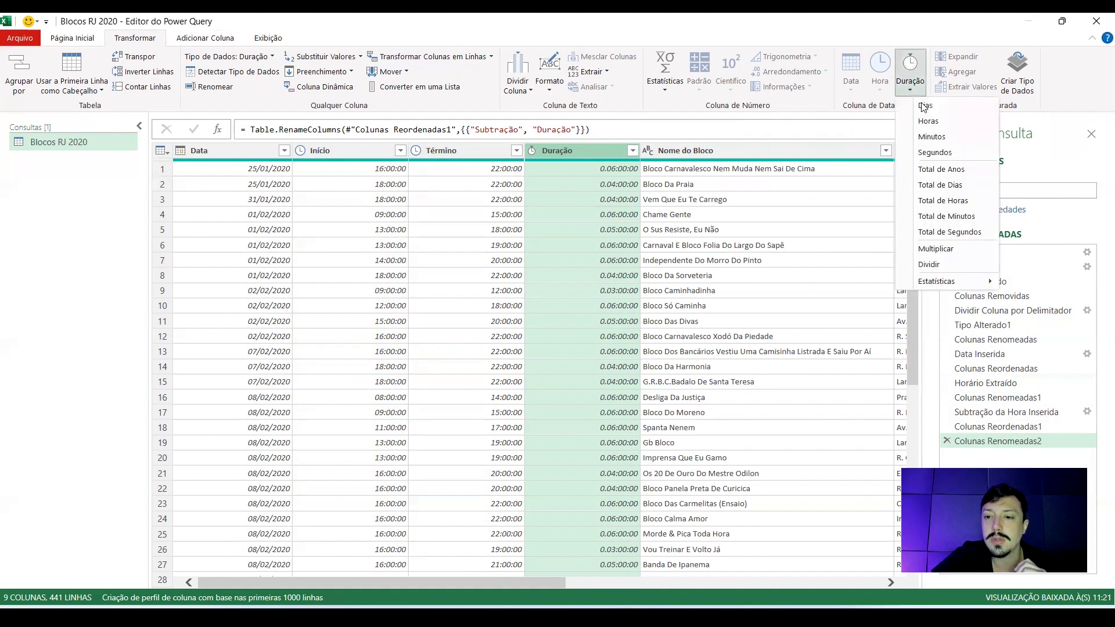
left_click(928, 121)
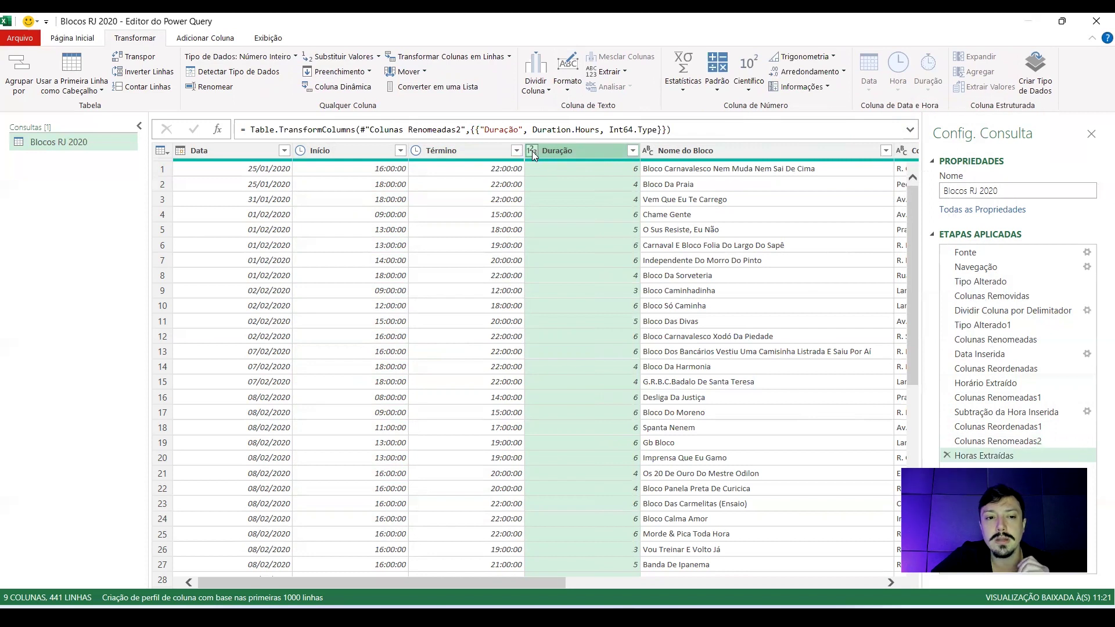
left_click(179, 150)
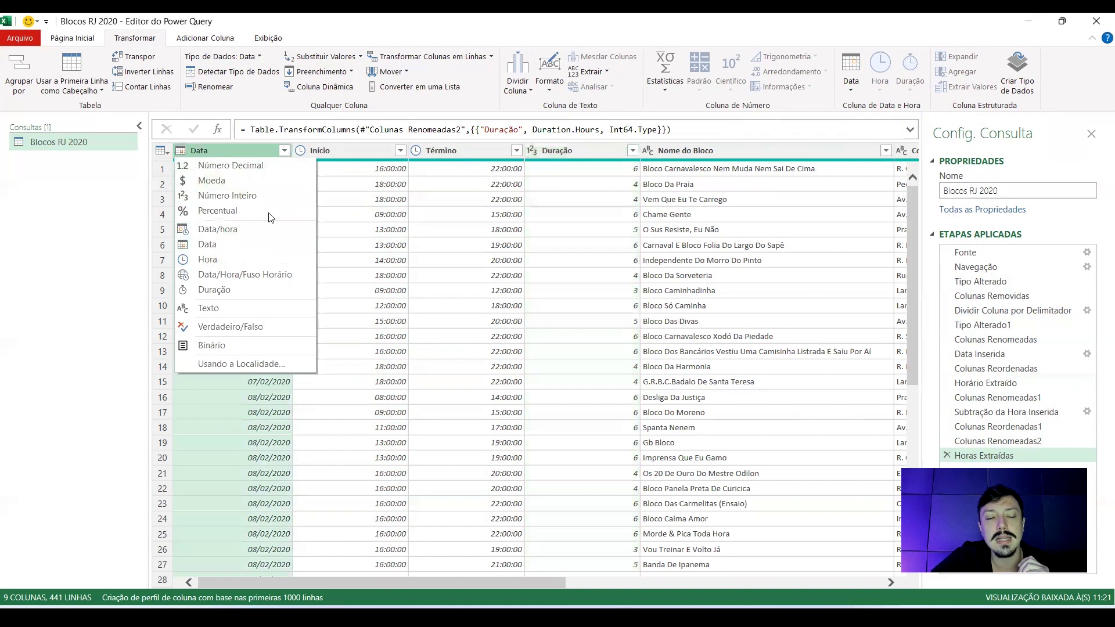
left_click(338, 148)
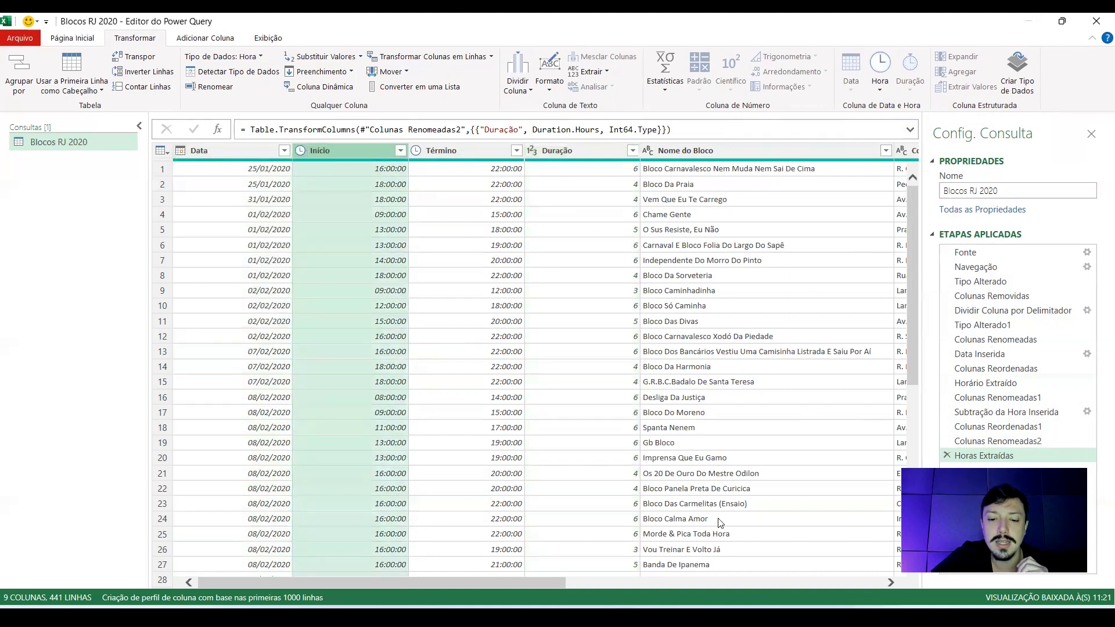
Rename the Nome do Bloco column to Bloco.
scroll(720, 523, "right", 3)
scroll(720, 523, "right", 3)
scroll(720, 522, "right", 3)
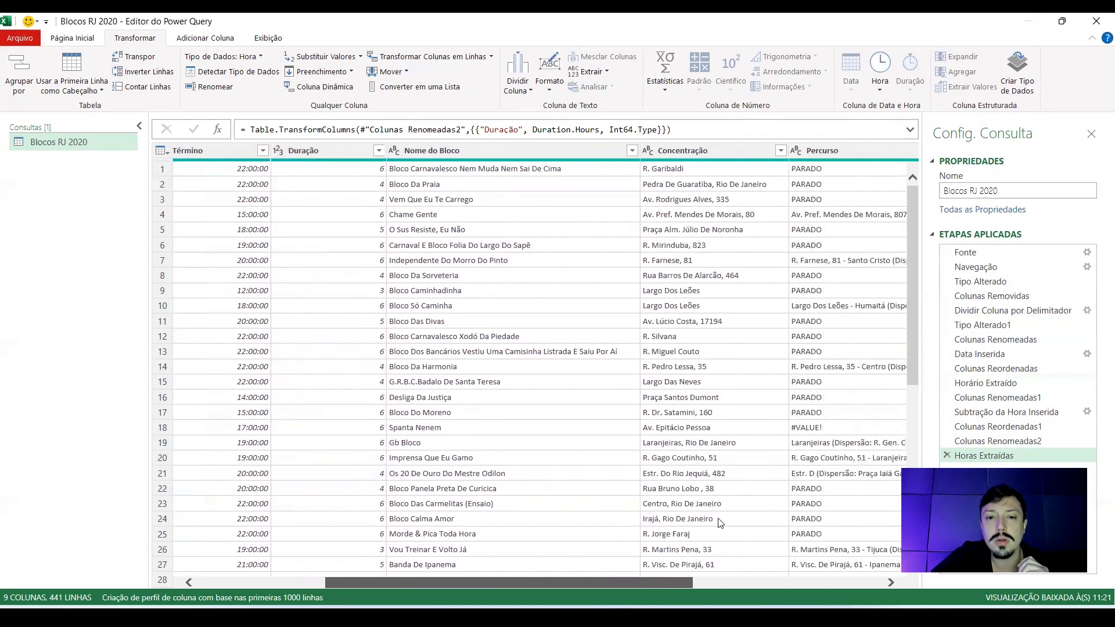
scroll(720, 522, "right", 2)
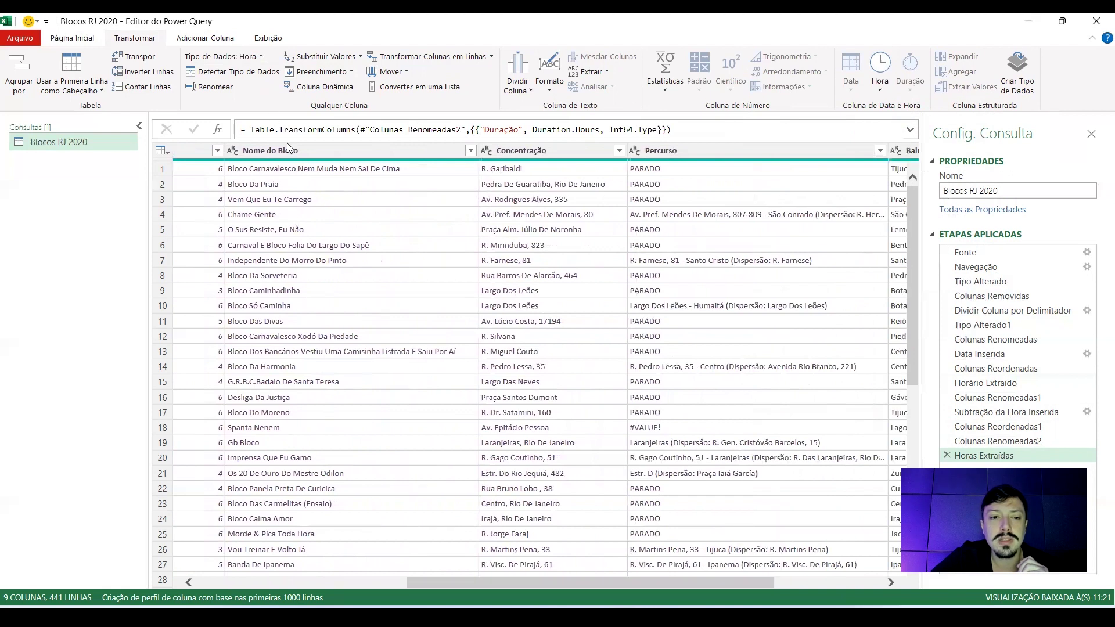
double_click(288, 147)
type("Bl")
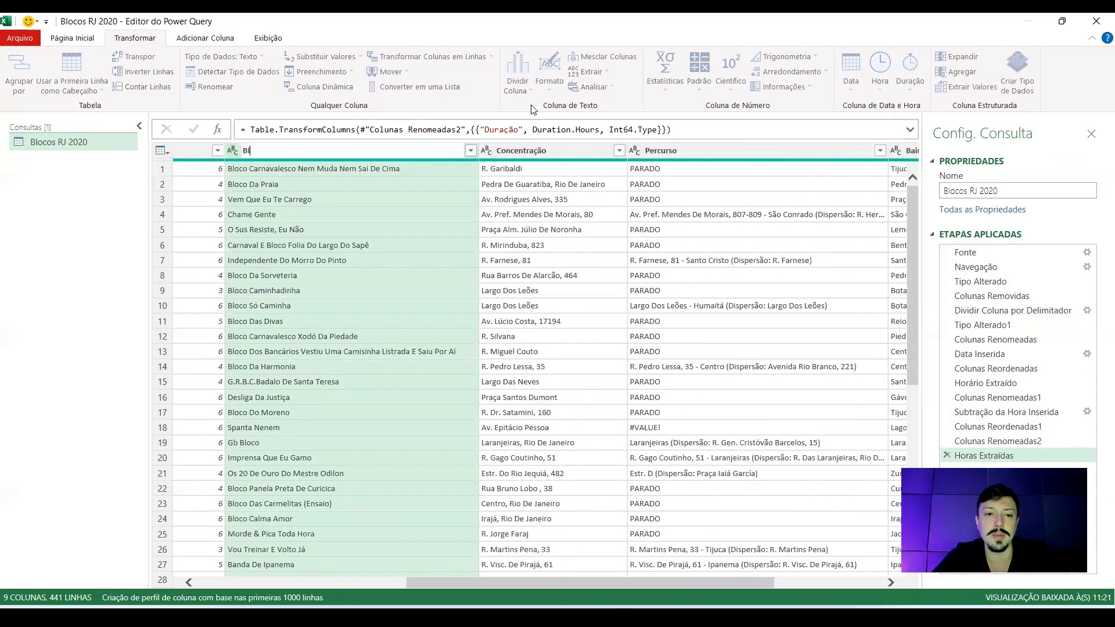
key("Return")
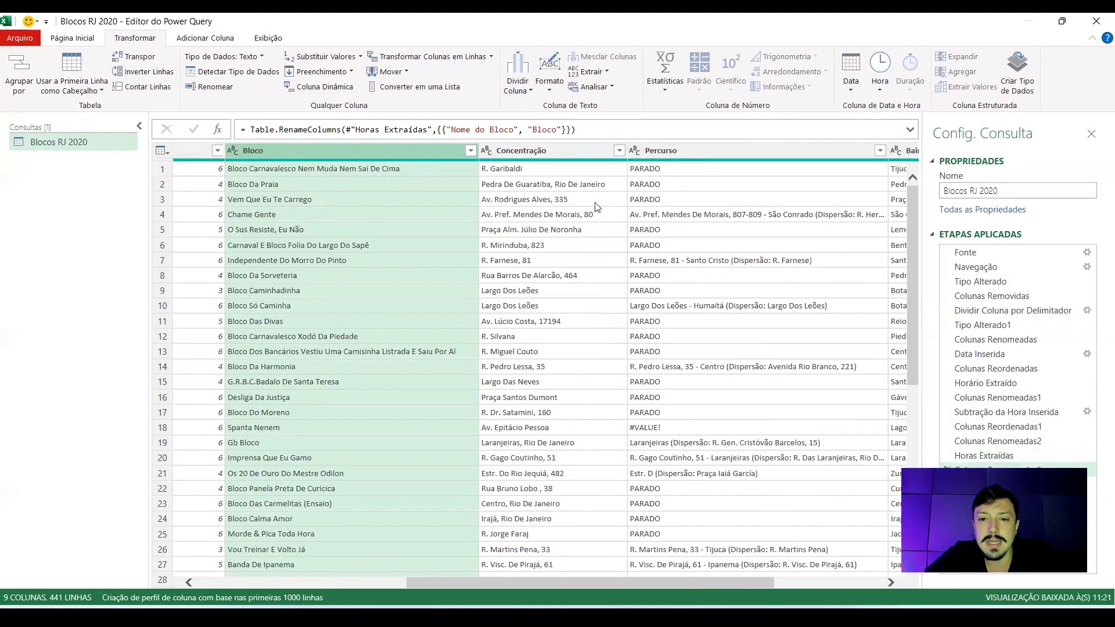
Move the Bairro column so it sits just before Bloco.
scroll(390, 523, "right", 5)
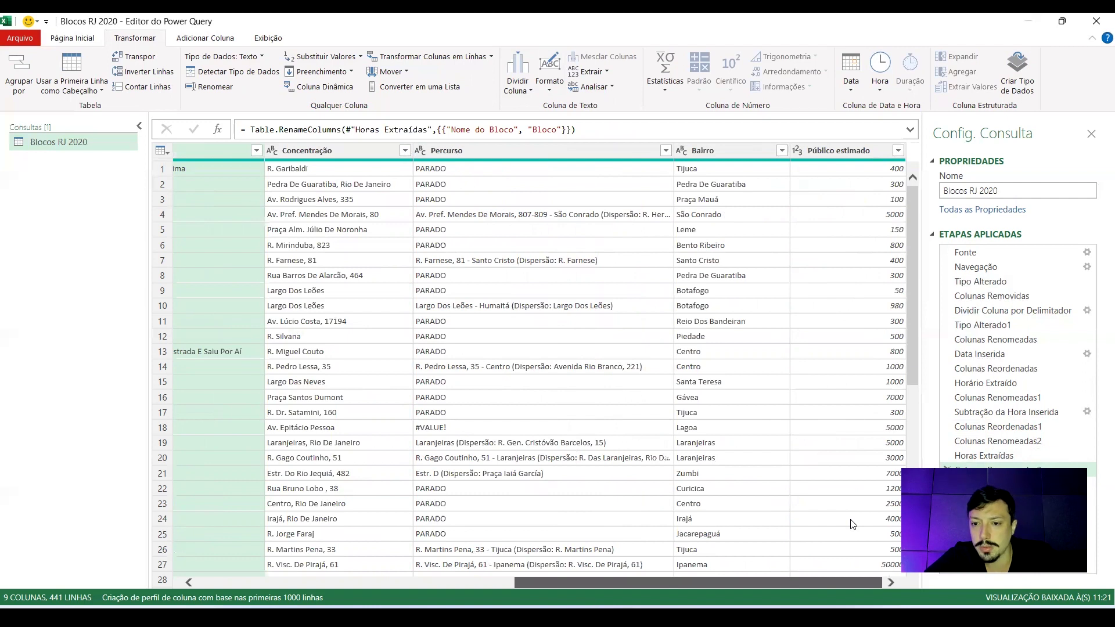
left_click(717, 151)
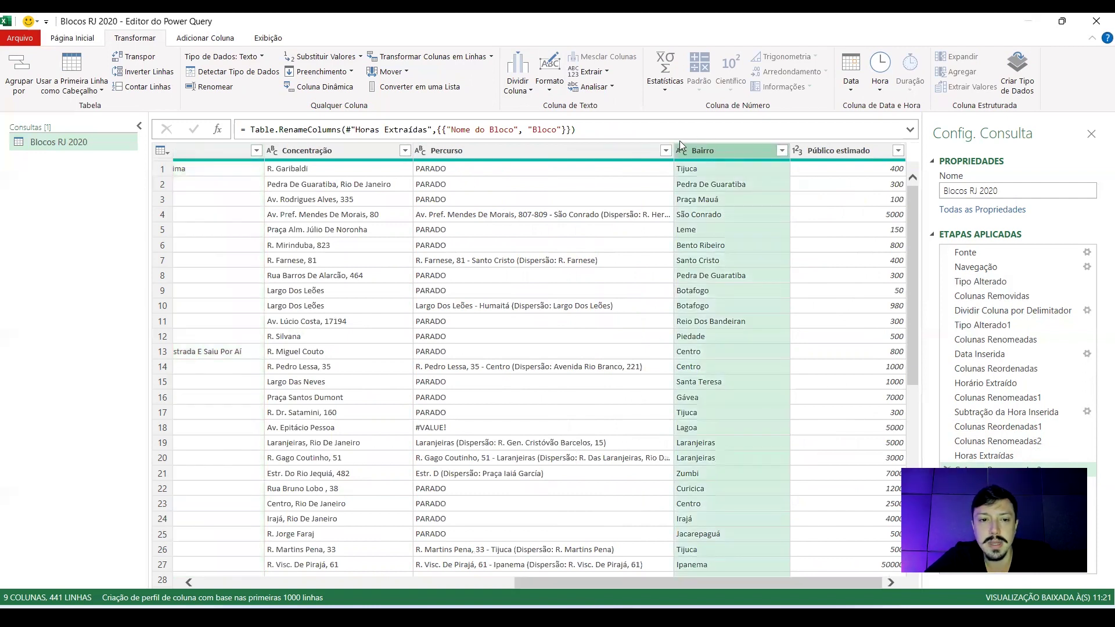
left_click_drag(680, 150, 278, 150)
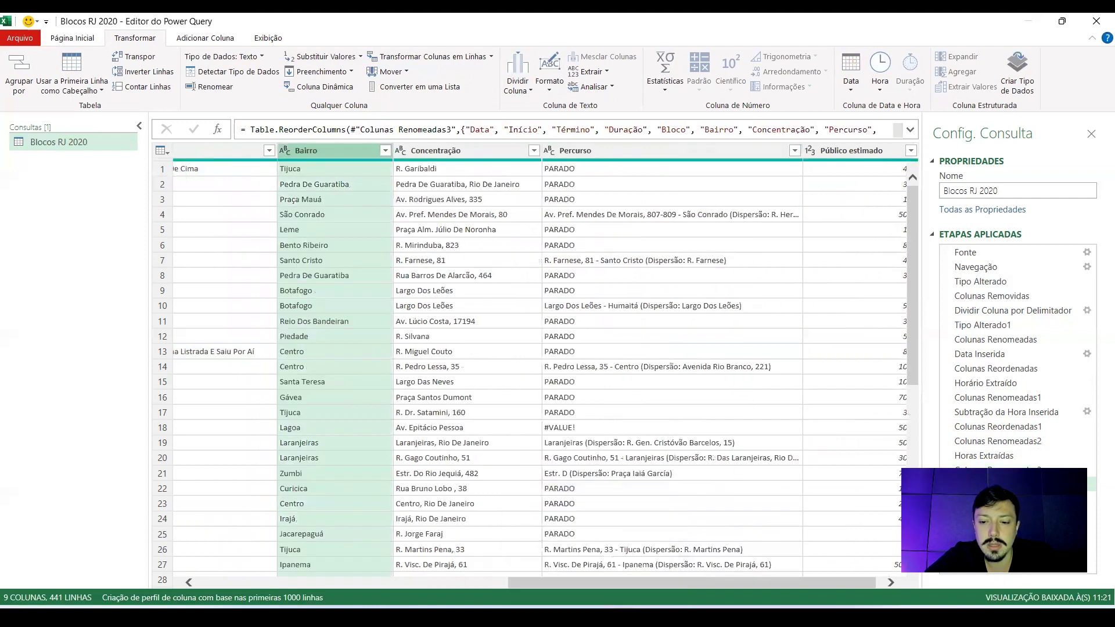
scroll(755, 150, "left", 5)
scroll(754, 150, "left", 5)
scroll(755, 149, "left", 3)
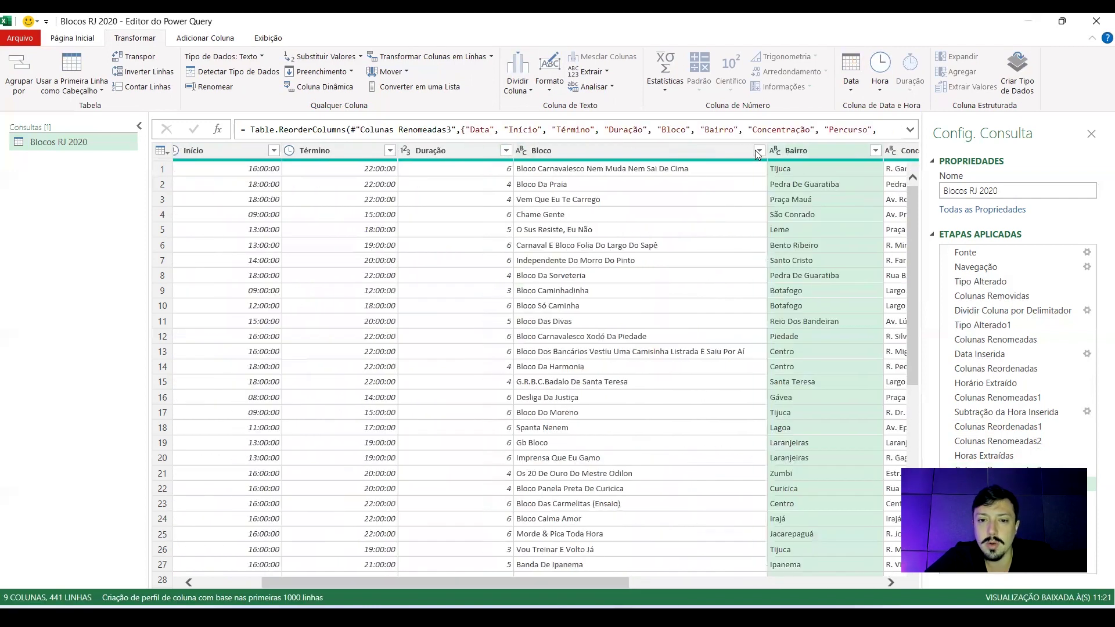
left_click_drag(803, 151, 576, 145)
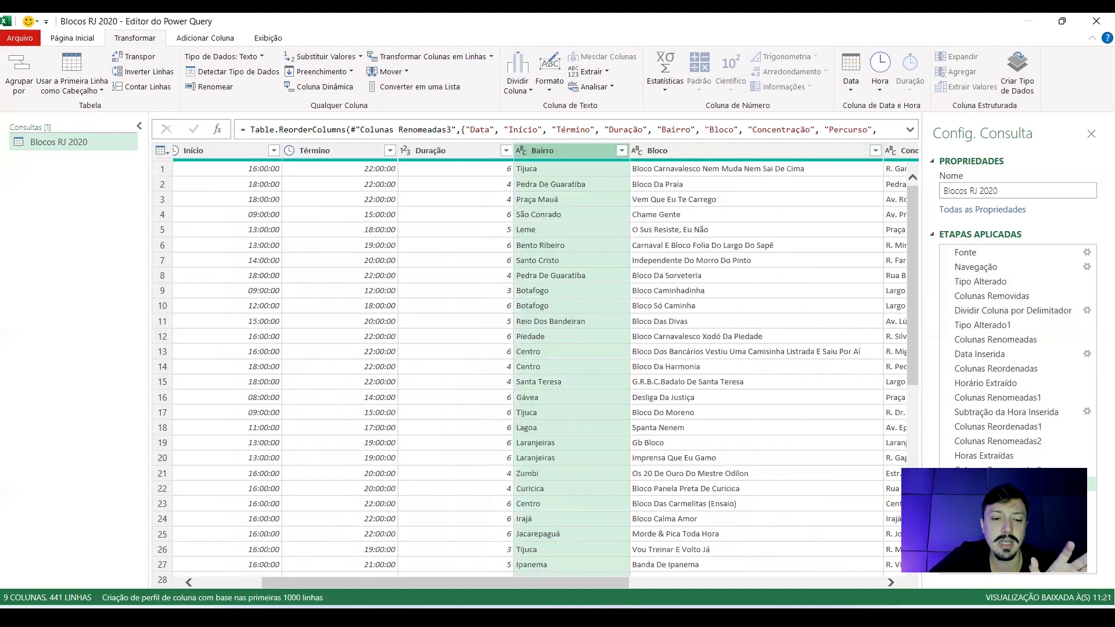
scroll(523, 365, "left", 3)
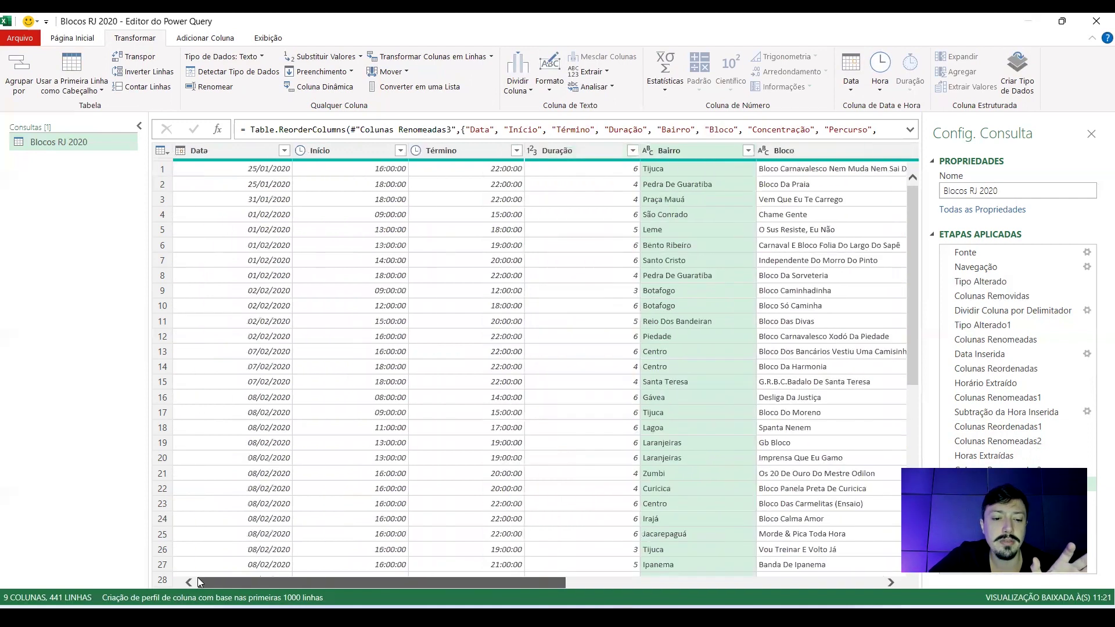
left_click(85, 39)
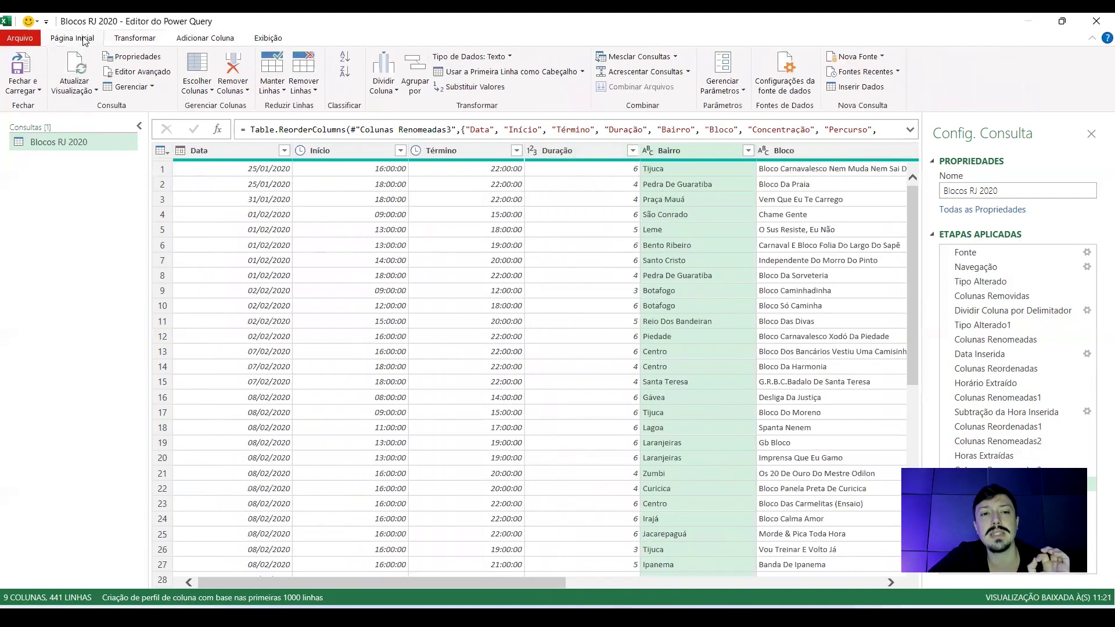
Load the query into the Blocos RJ 2020 sheet and close the Queries & Connections pane.
left_click(20, 70)
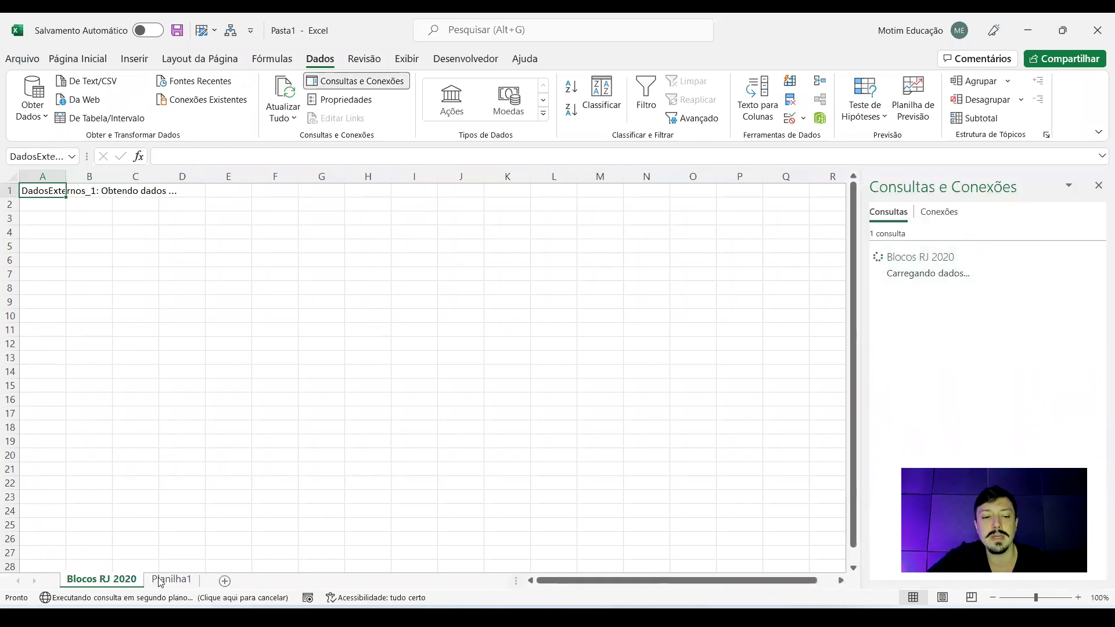
left_click(184, 579)
left_click(102, 578)
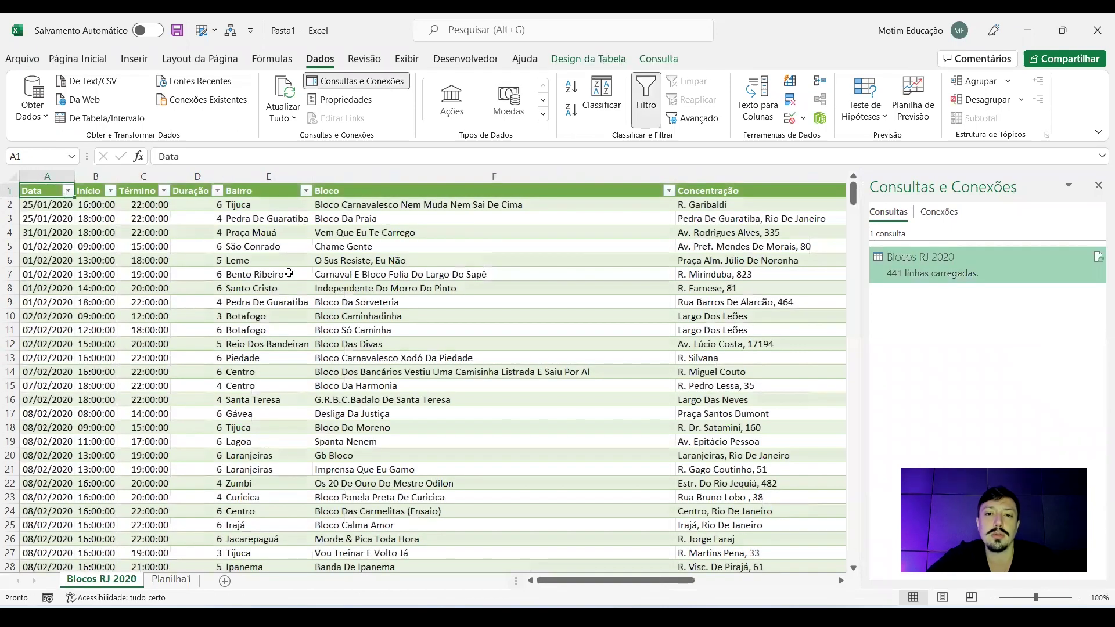
left_click(1098, 185)
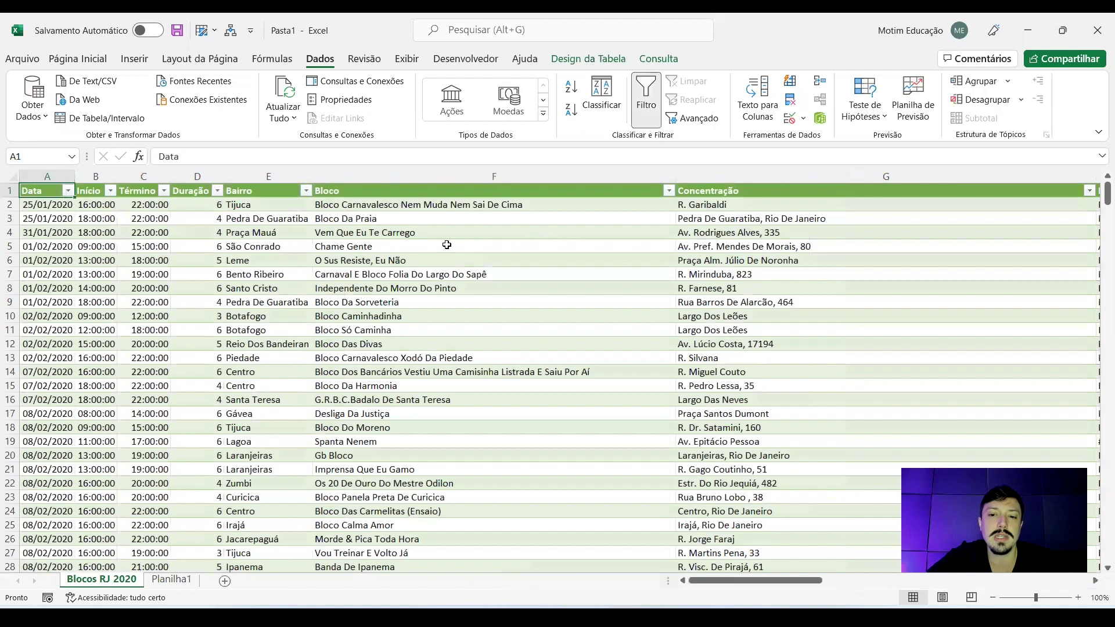
Widen all columns equally and apply a light green table style.
left_click(11, 172)
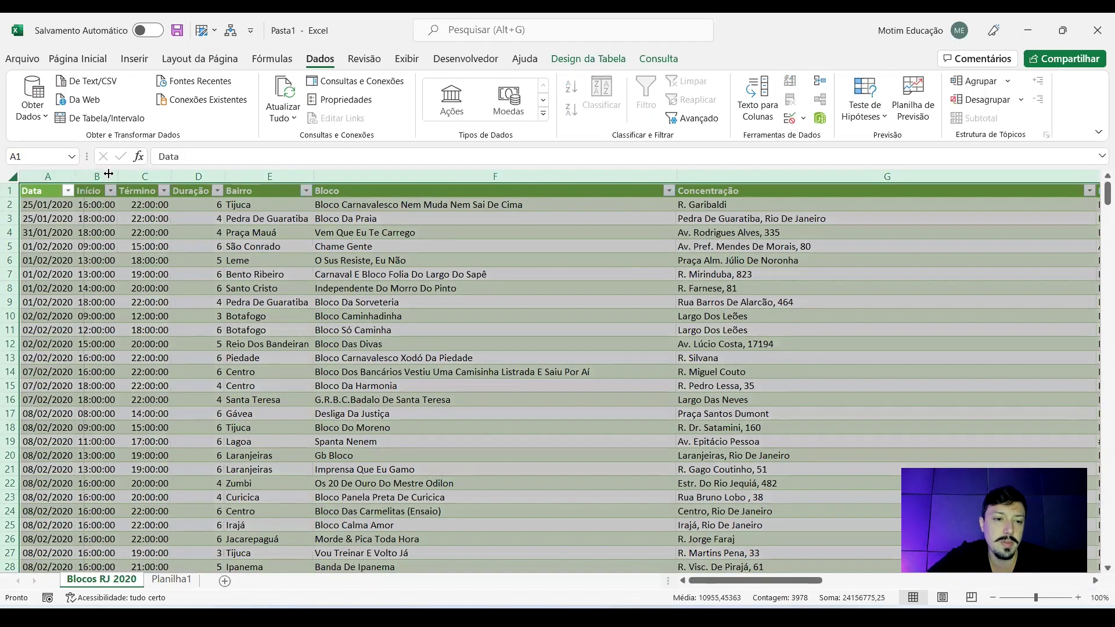
left_click_drag(84, 176, 105, 176)
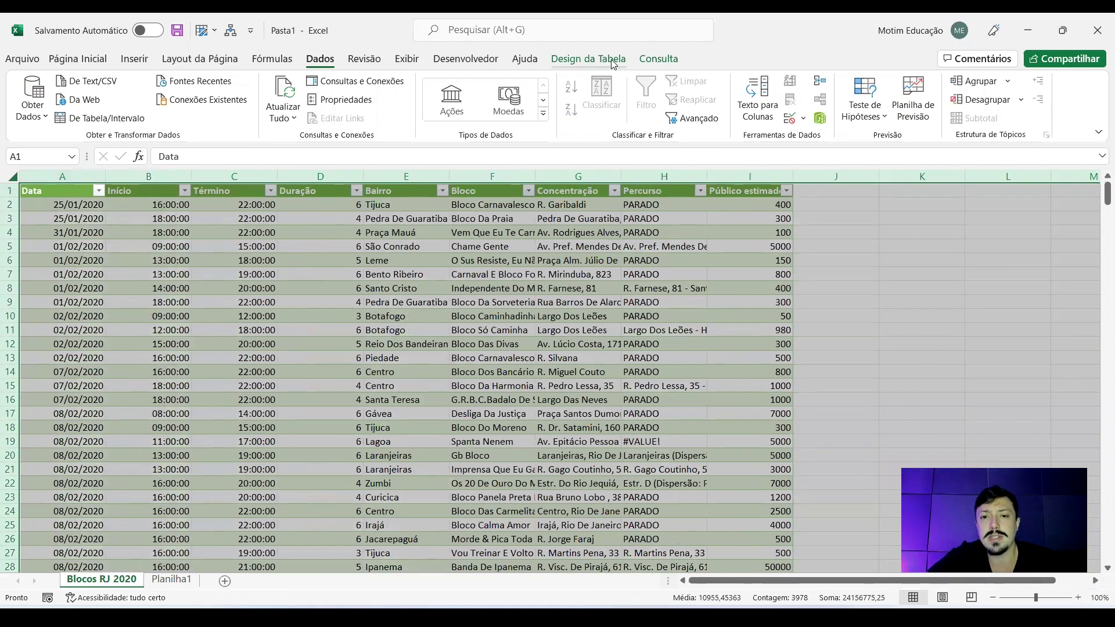
left_click(589, 60)
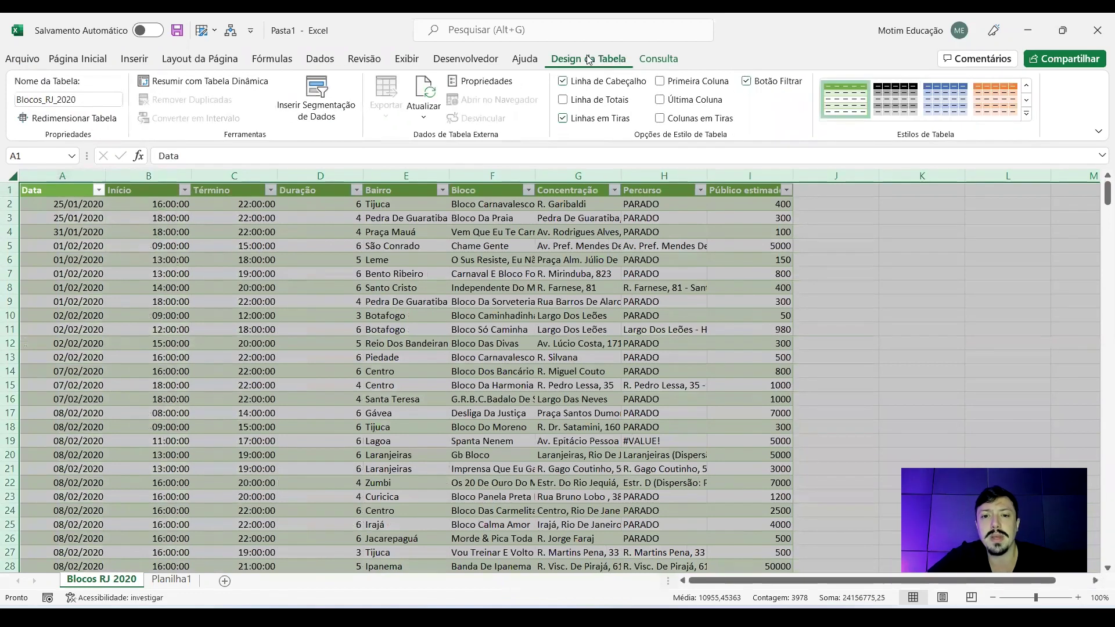
left_click(1027, 113)
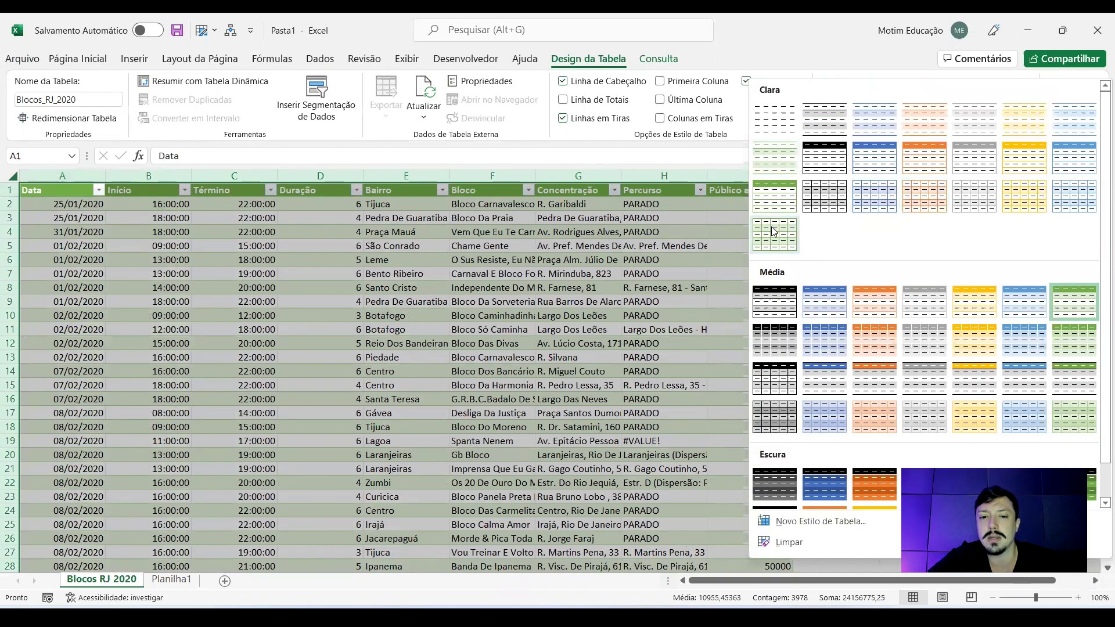
left_click(775, 235)
left_click(850, 280)
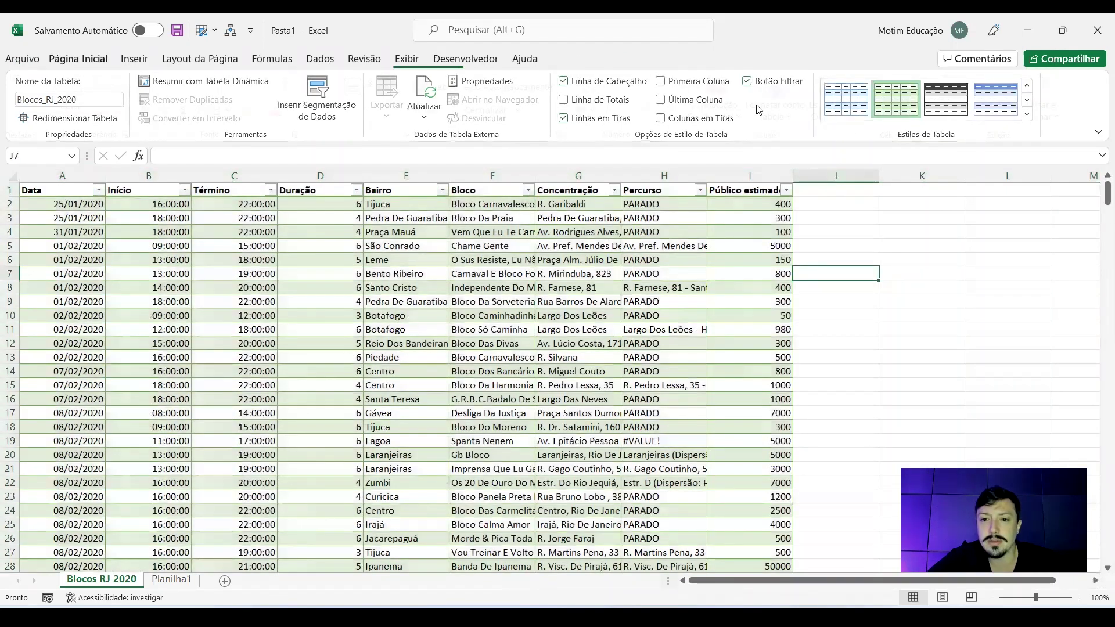
left_click(400, 62)
Hide the sheet gridlines and sort the table by Data, oldest first.
left_click(498, 110)
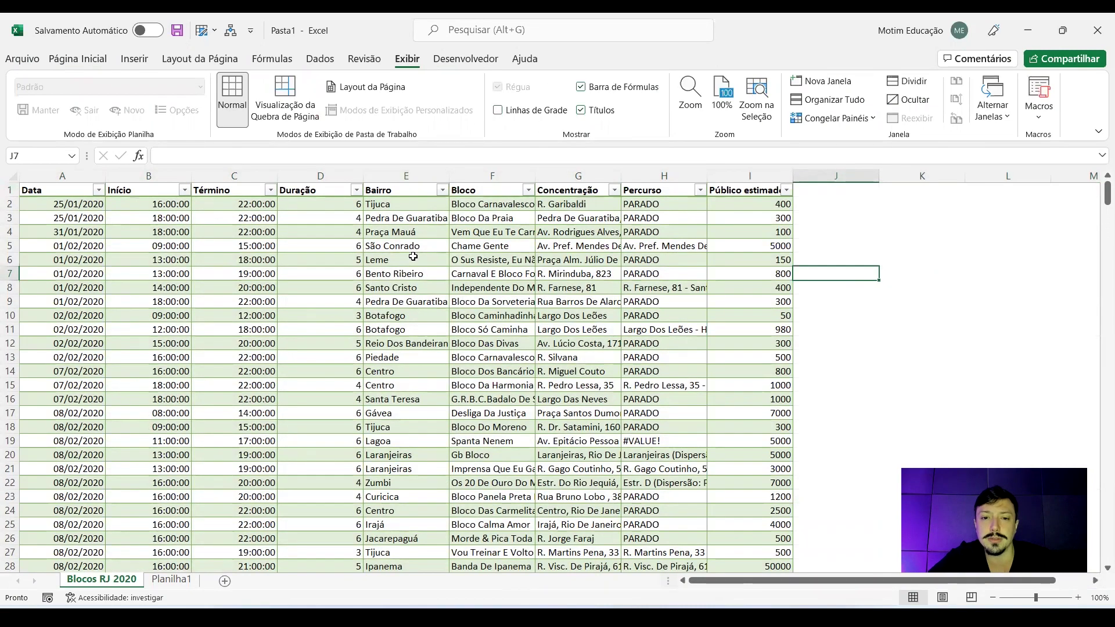
left_click(317, 237)
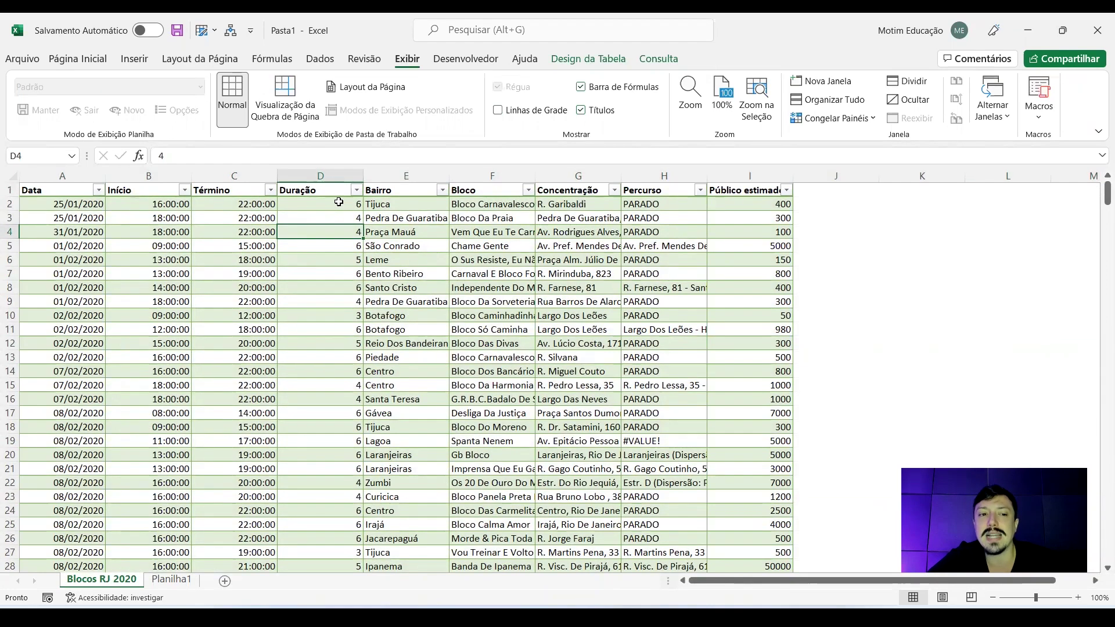
left_click(88, 191)
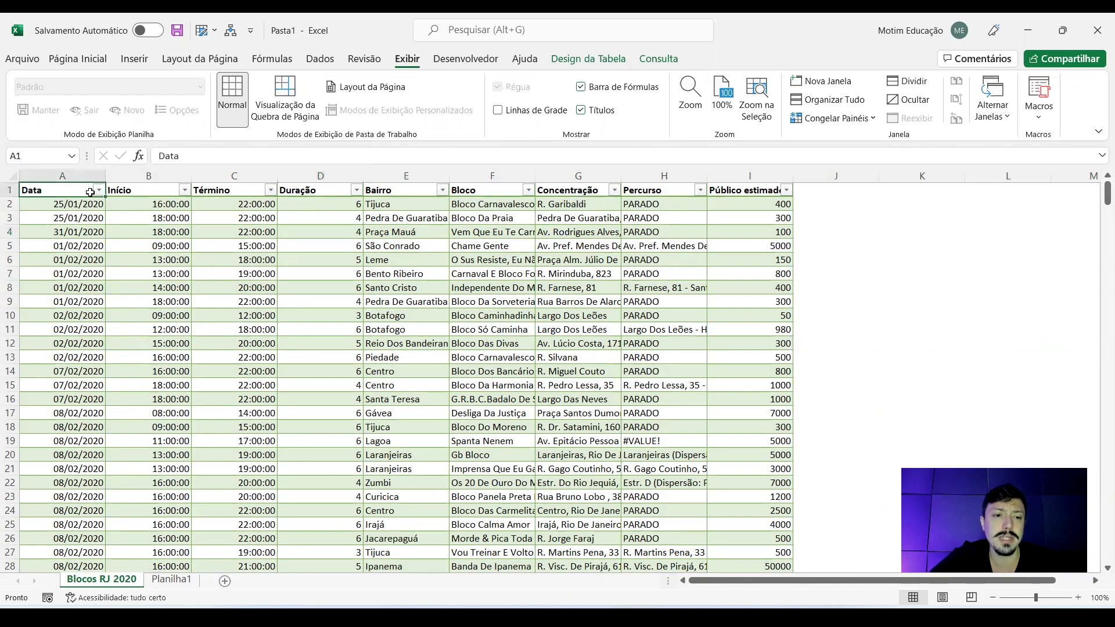
left_click(71, 184)
left_click(68, 190)
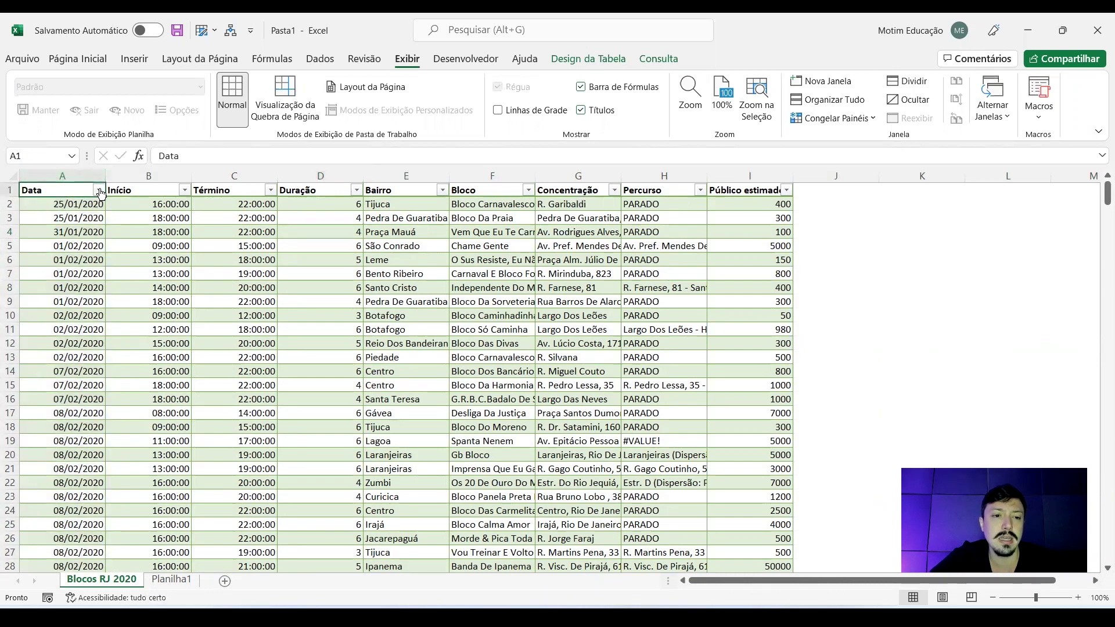
left_click(99, 190)
left_click(93, 207)
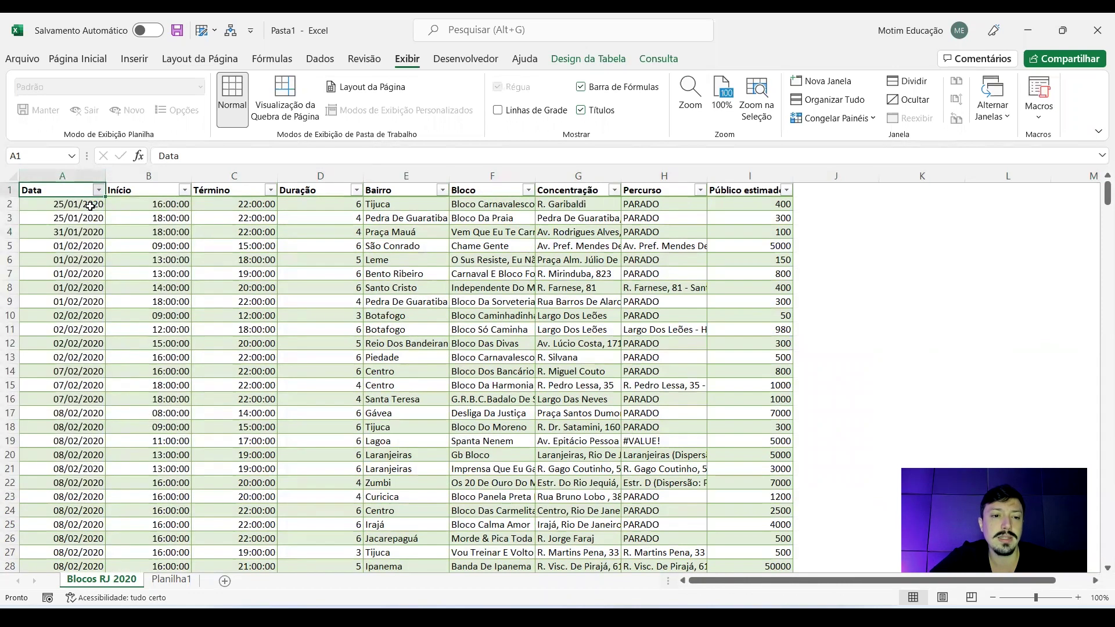
left_click_drag(70, 204, 72, 302)
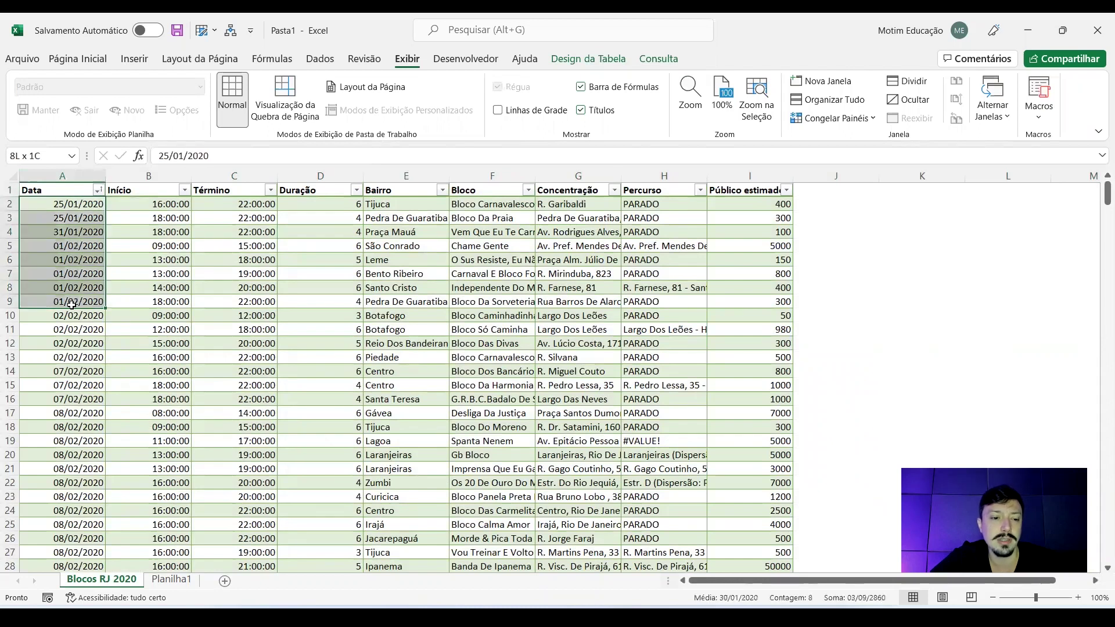
left_click(145, 231)
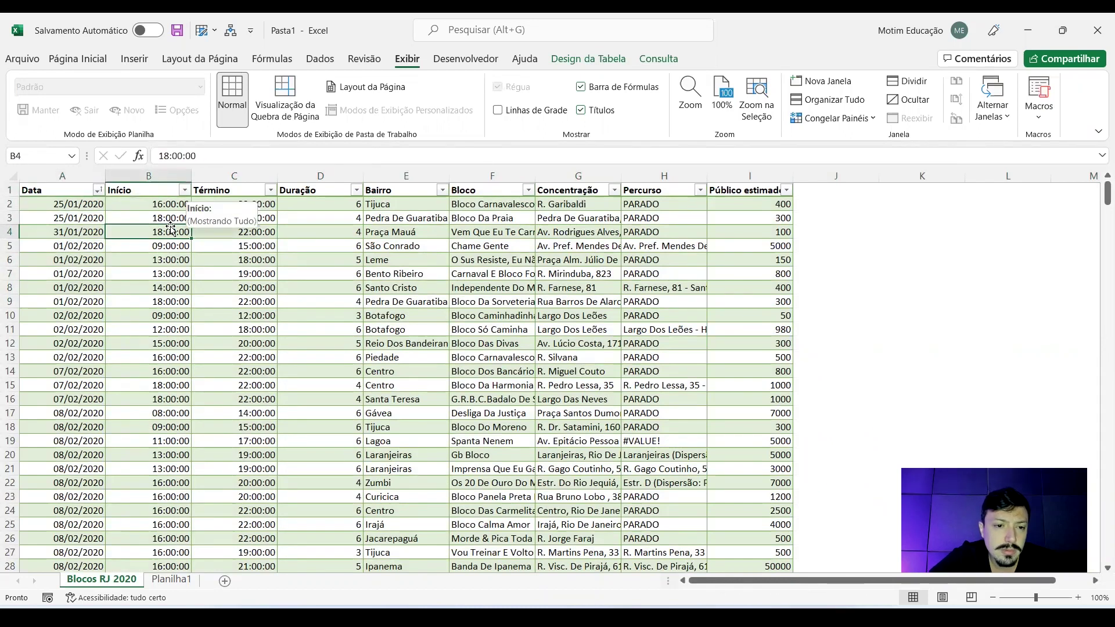
Sort Bairro A to Z, then re-sort by Data so neighbourhoods are alphabetical within each date.
left_click(334, 189)
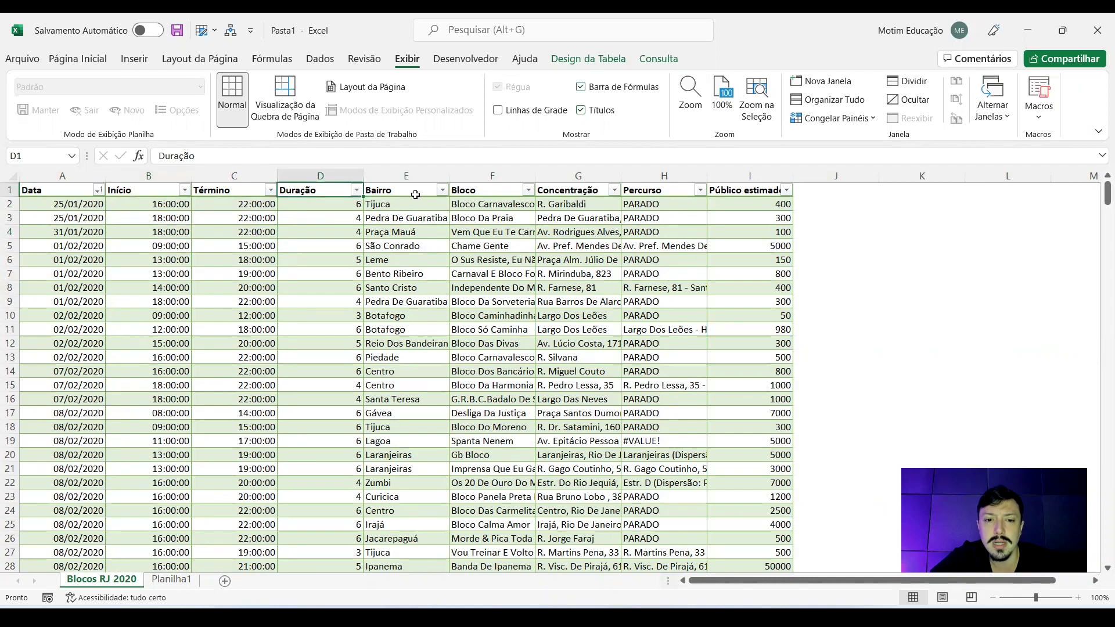
left_click(442, 191)
left_click(369, 204)
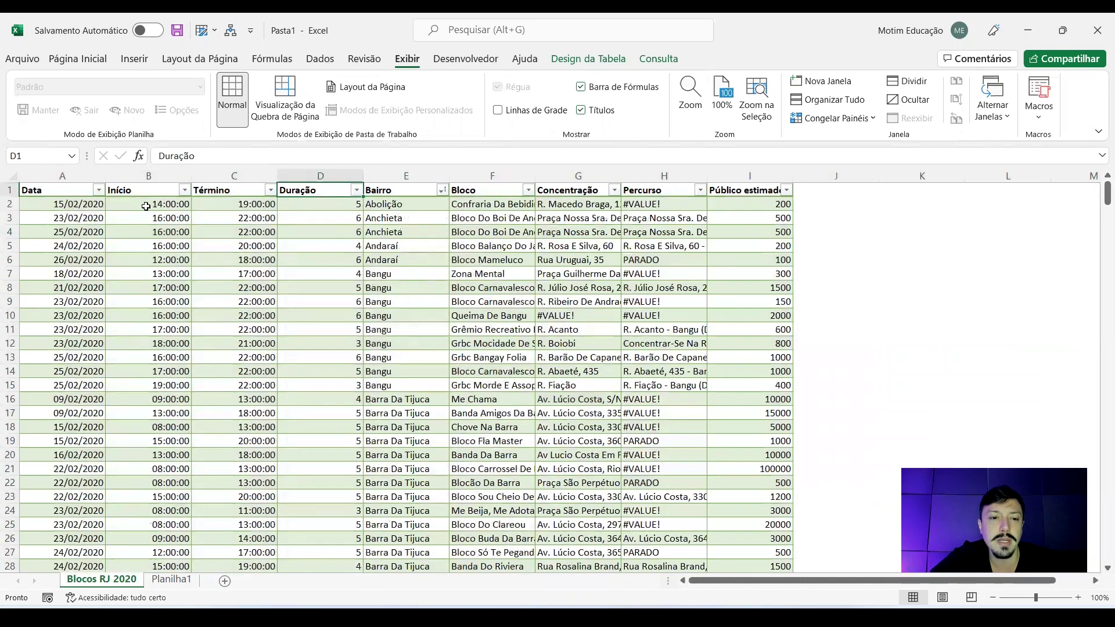
left_click(98, 189)
left_click(87, 209)
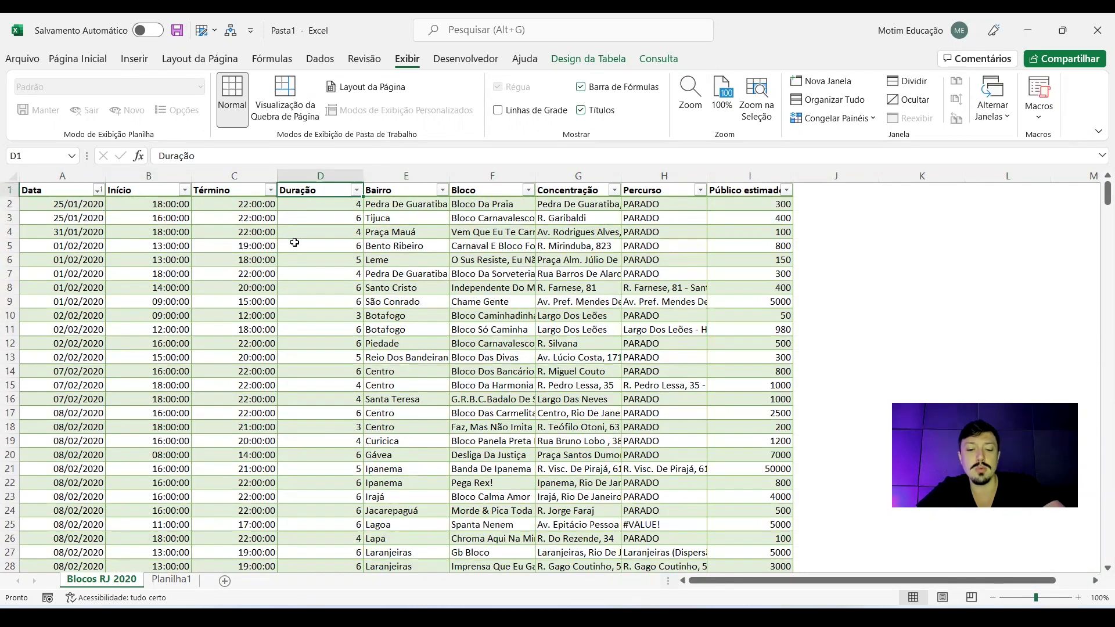
key("Left")
key("Left")
key("Down")
key("Down")
key("Down")
key("ctrl+a")
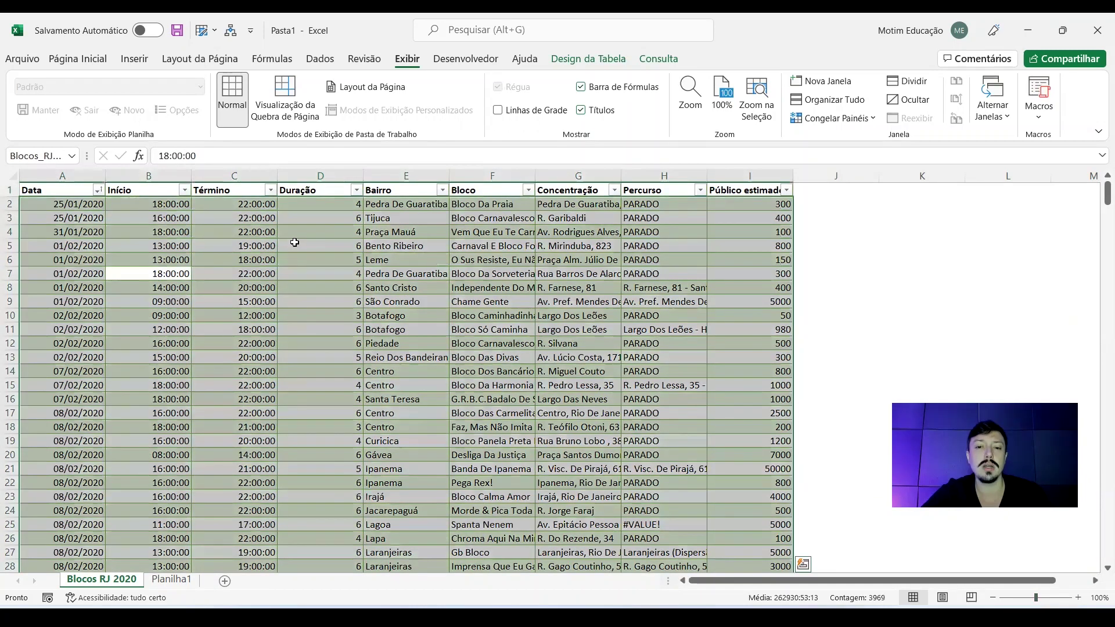
left_click(80, 60)
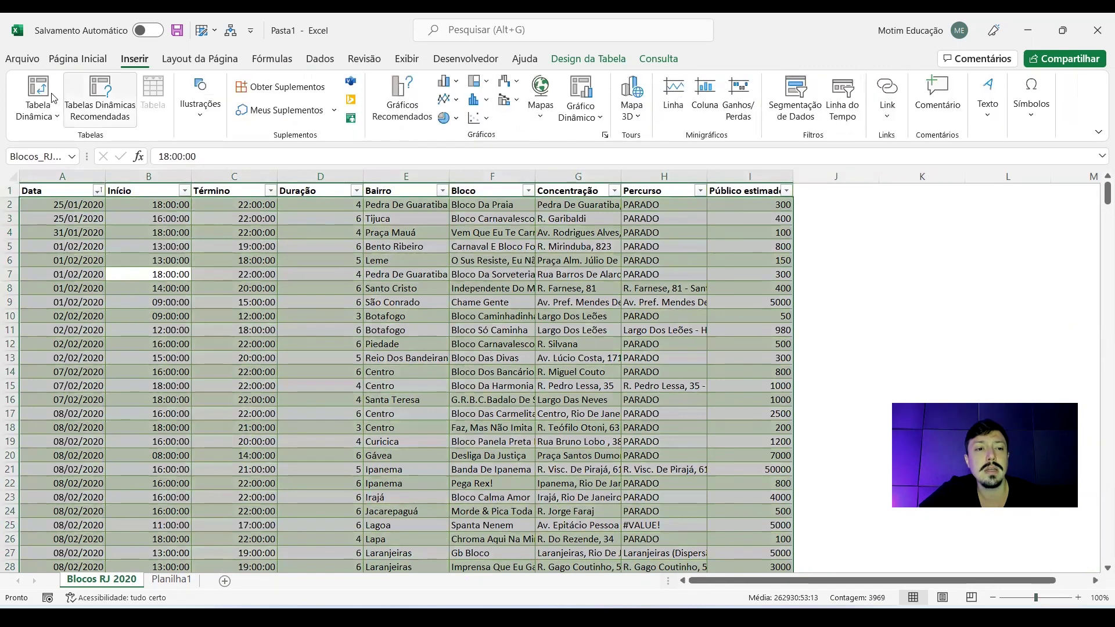
Insert a pivot table from Blocos_RJ_2020 on a new worksheet.
left_click(44, 91)
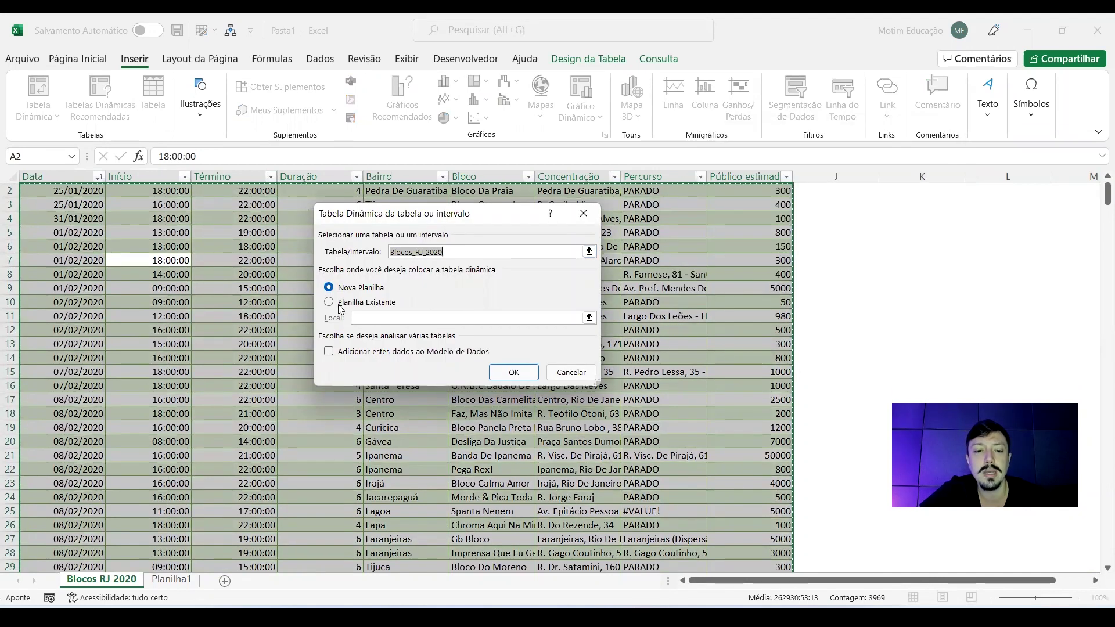
left_click(511, 375)
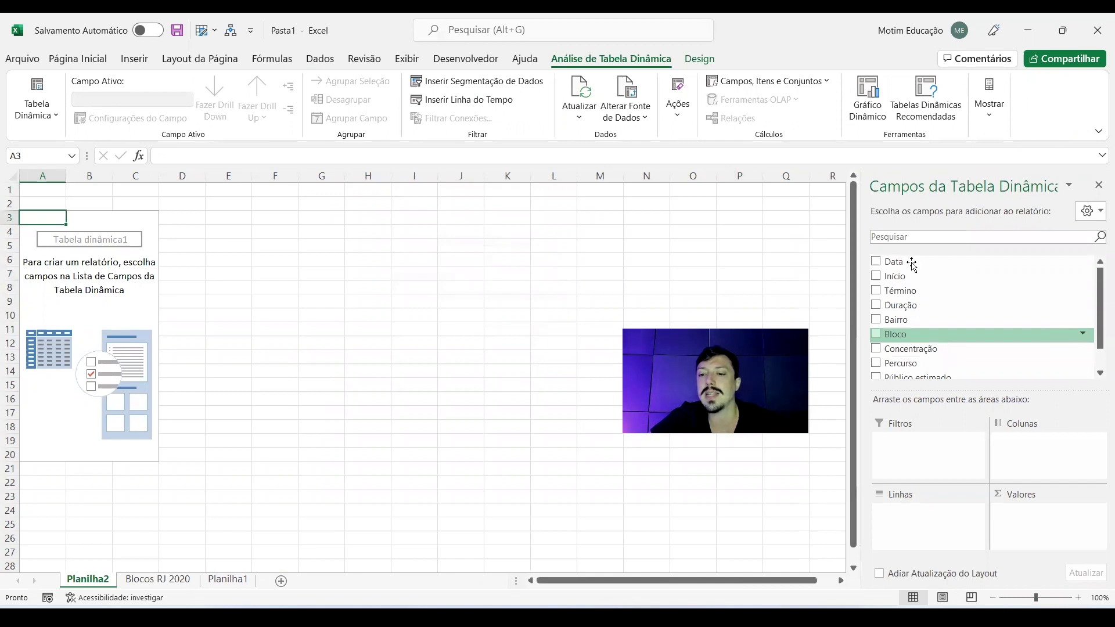
Add Data to the rows so jan, fev and mar group by Meses and Data, and add Bairro as a filter.
left_click_drag(915, 264, 925, 518)
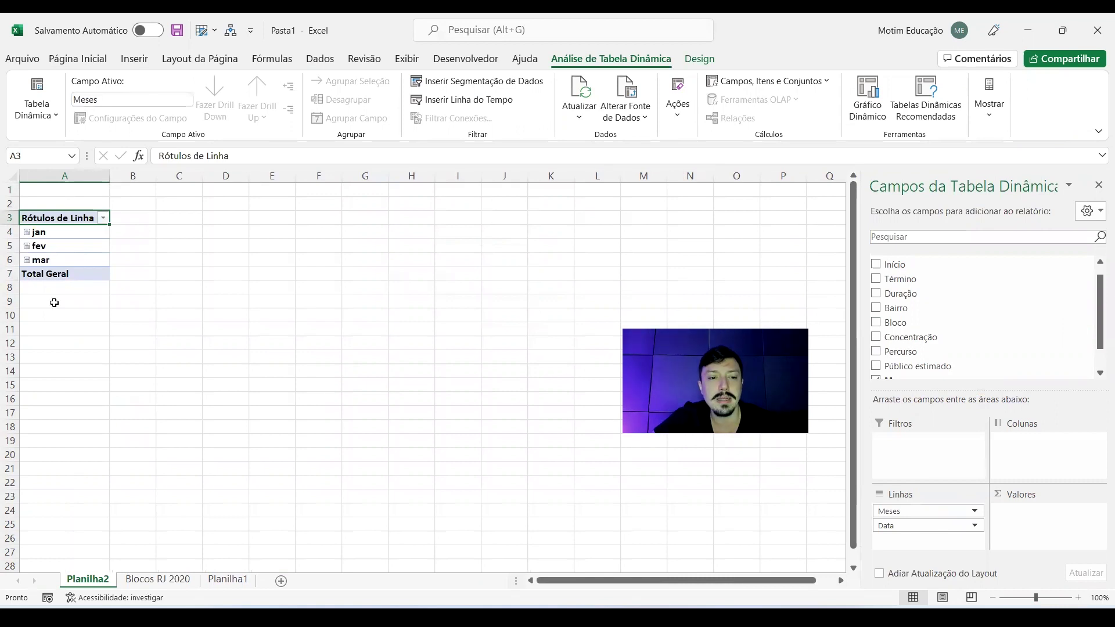
left_click(27, 232)
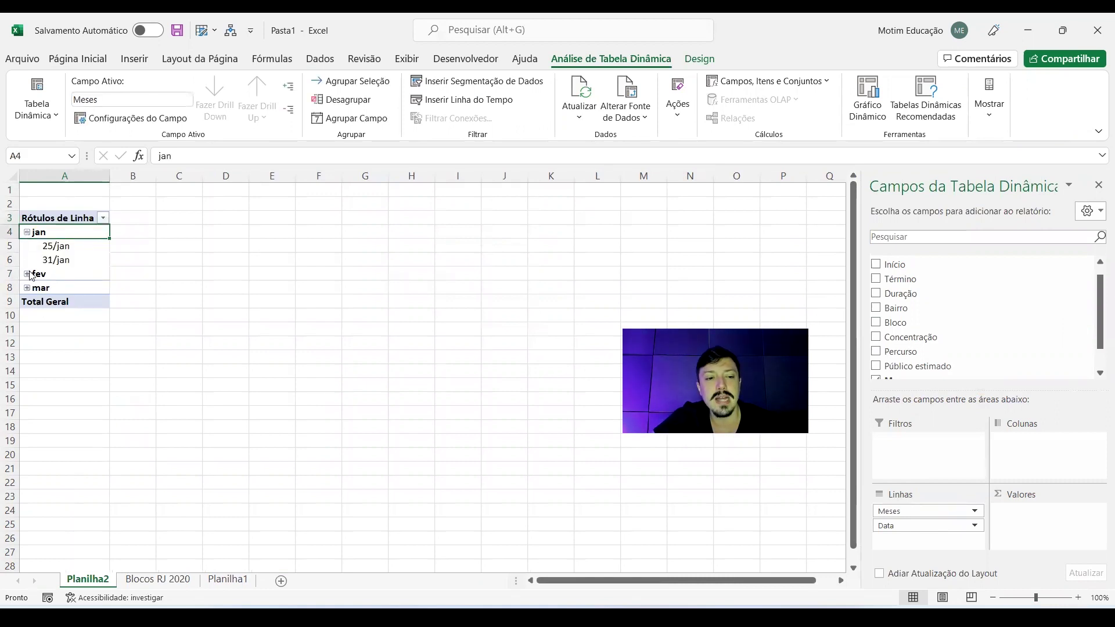
left_click(27, 274)
left_click(30, 555)
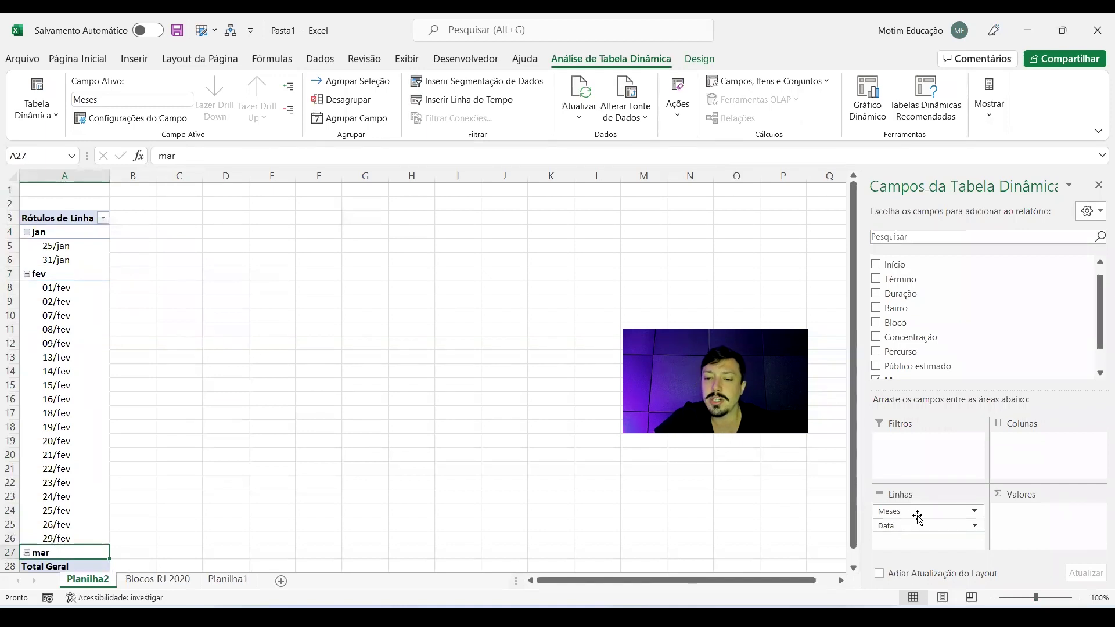
left_click(28, 275)
left_click(28, 232)
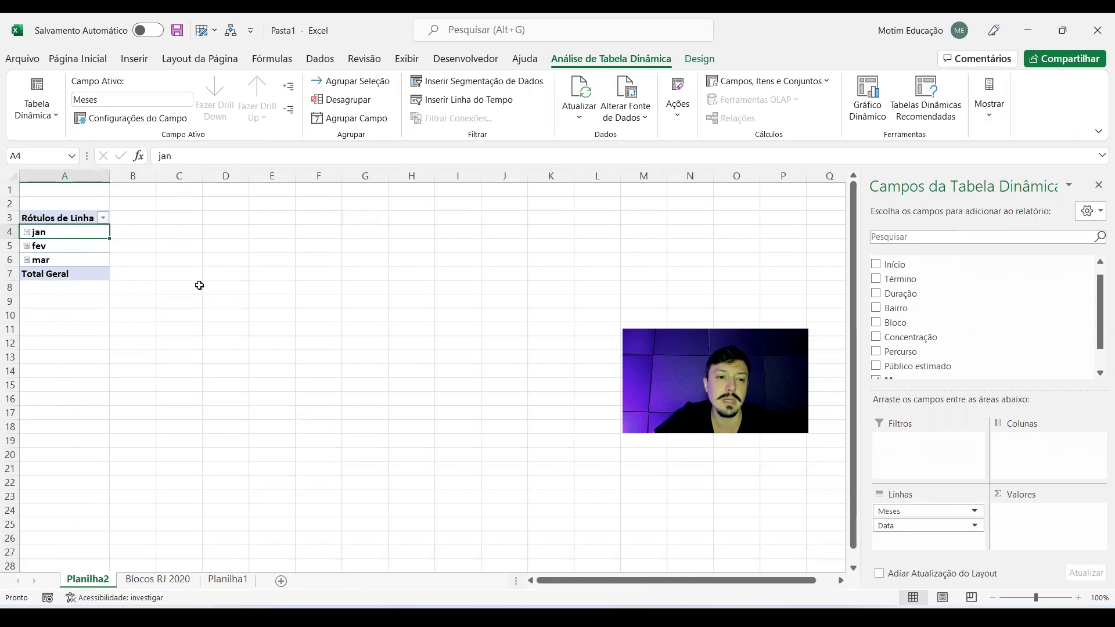
mouse_move(897, 314)
left_mouse_down()
mouse_move(943, 340)
mouse_move(929, 444)
left_mouse_up()
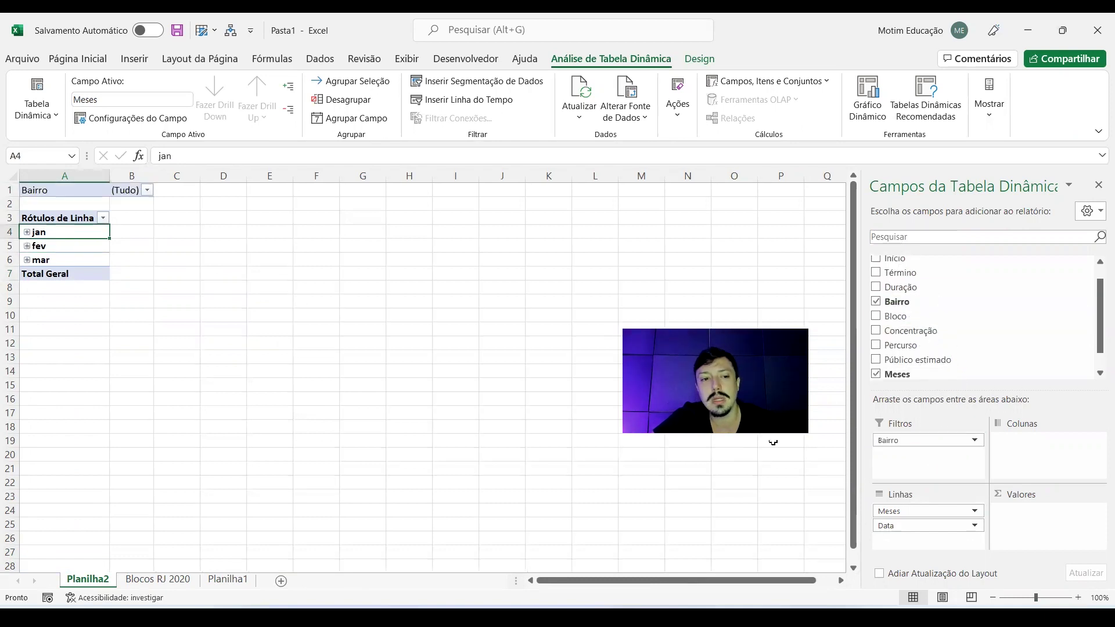
Filter the pivot table's Bairro field to Copacabana.
left_click(147, 190)
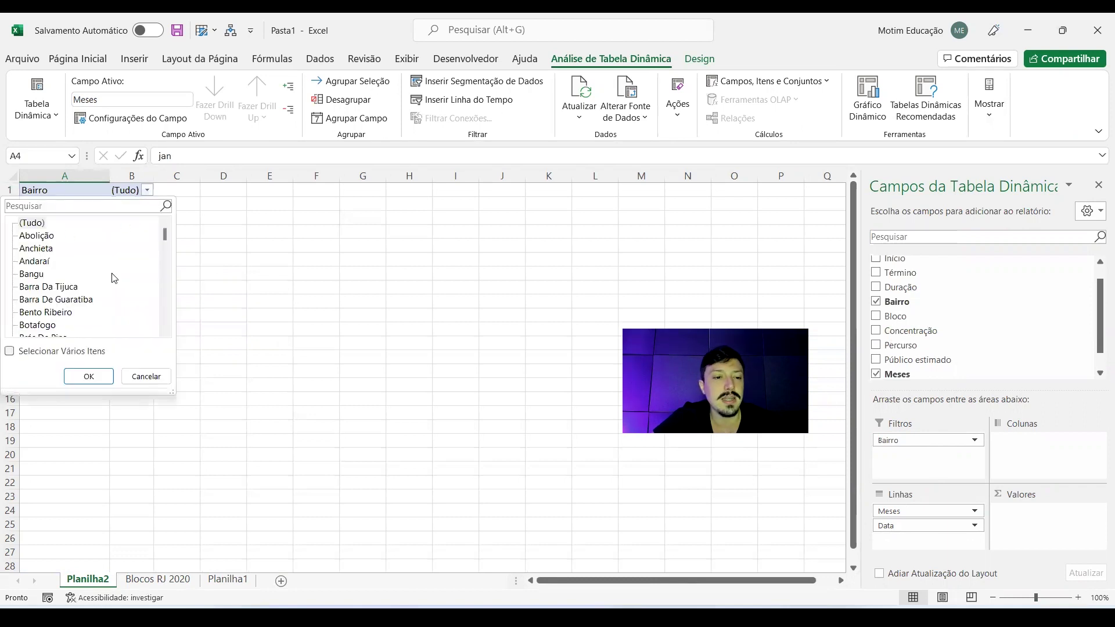
left_click_drag(165, 235, 165, 247)
left_click(43, 273)
left_click(89, 376)
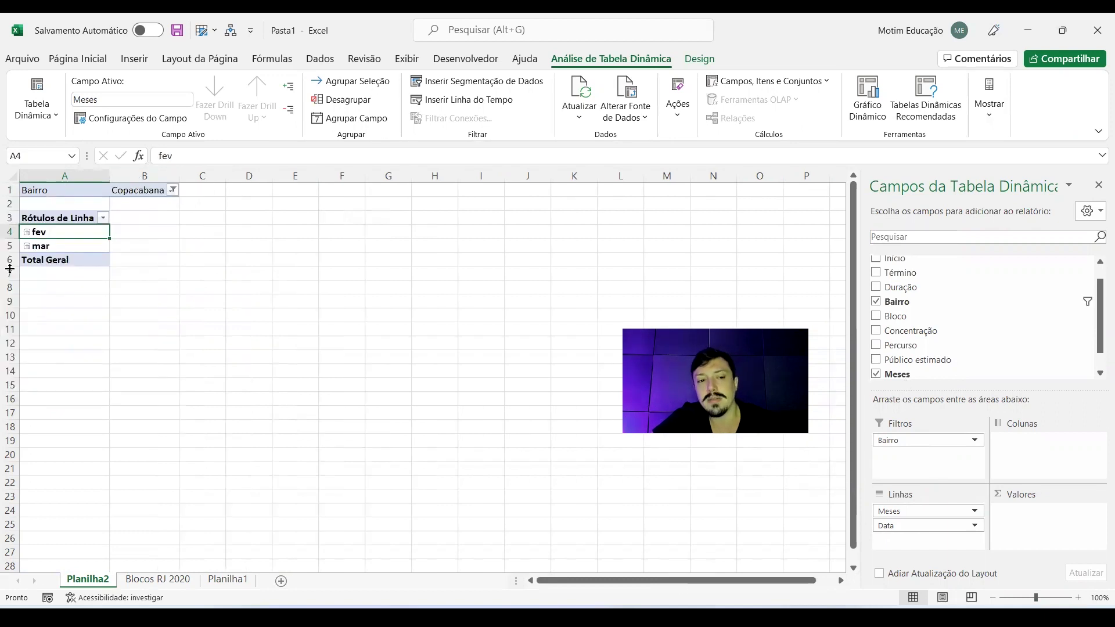
Add Bairro to Valores to count Copacabana blocks: 23 in fev and 1 in mar.
scroll(930, 333, "up", 1)
left_click_drag(916, 320, 1026, 524)
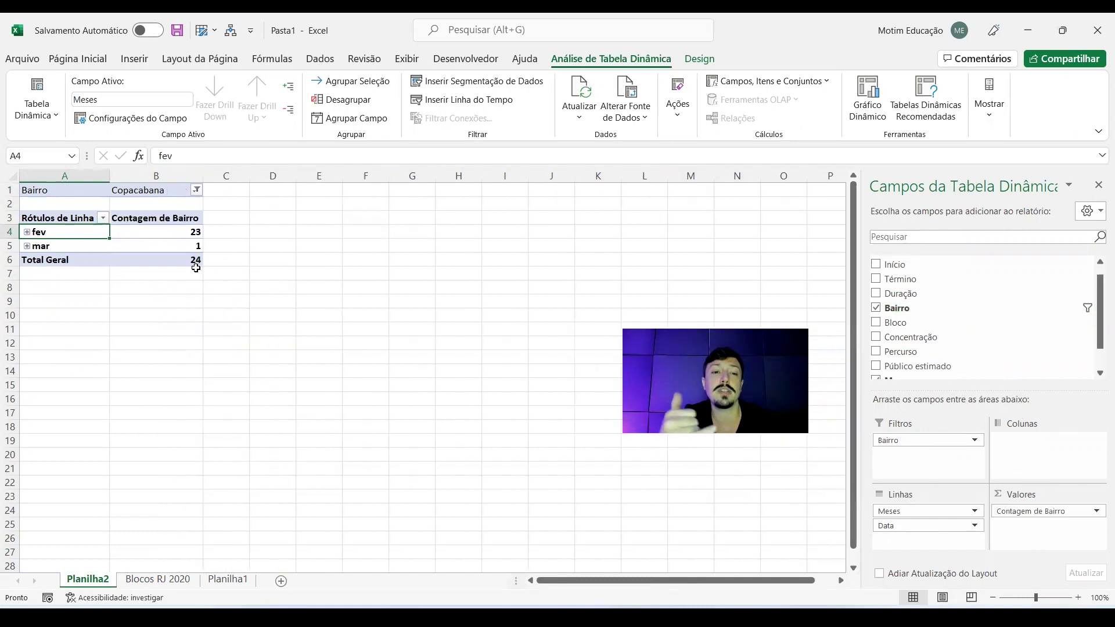
scroll(117, 285, "up", 2)
scroll(174, 319, "up", 2)
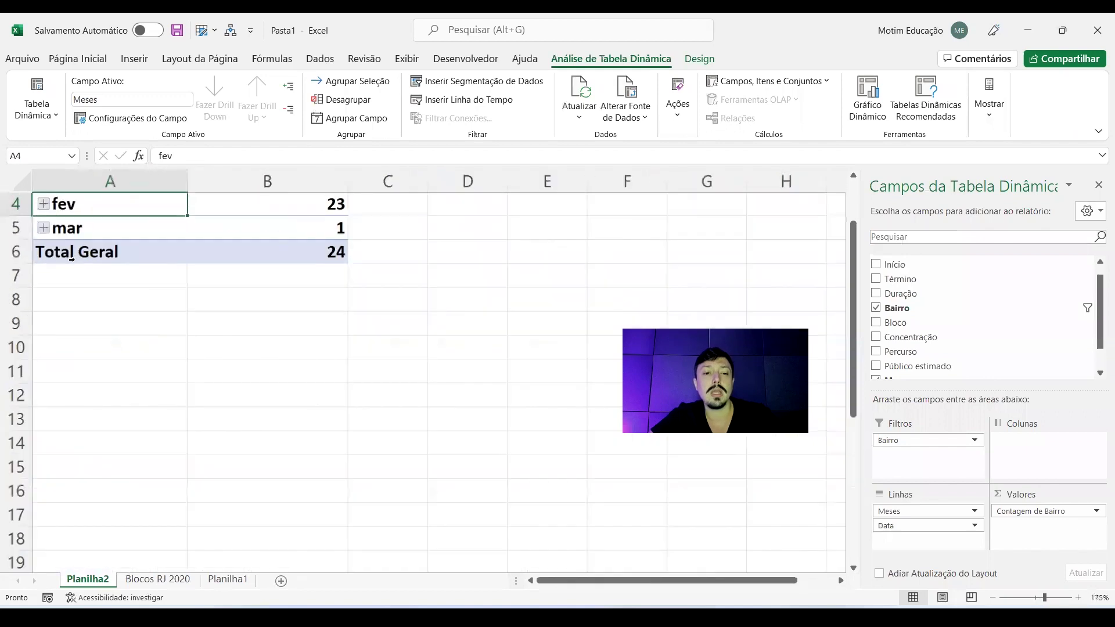
scroll(199, 339, "up", 2)
scroll(199, 339, "up", 1)
scroll(217, 325, "down", 1)
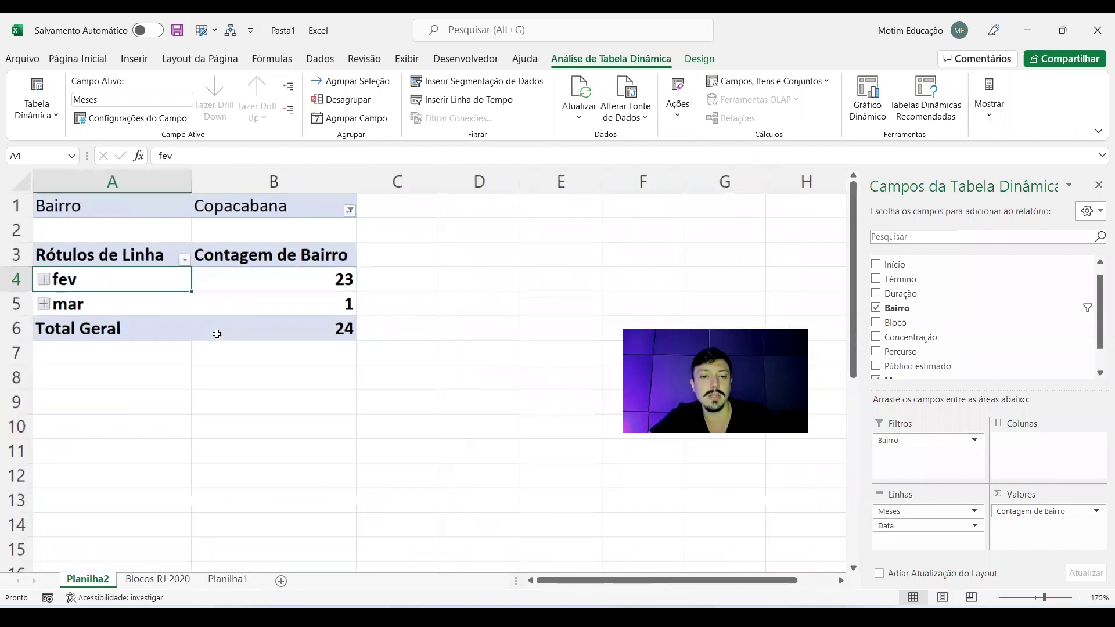
scroll(262, 336, "down", 1)
scroll(170, 310, "down", 1)
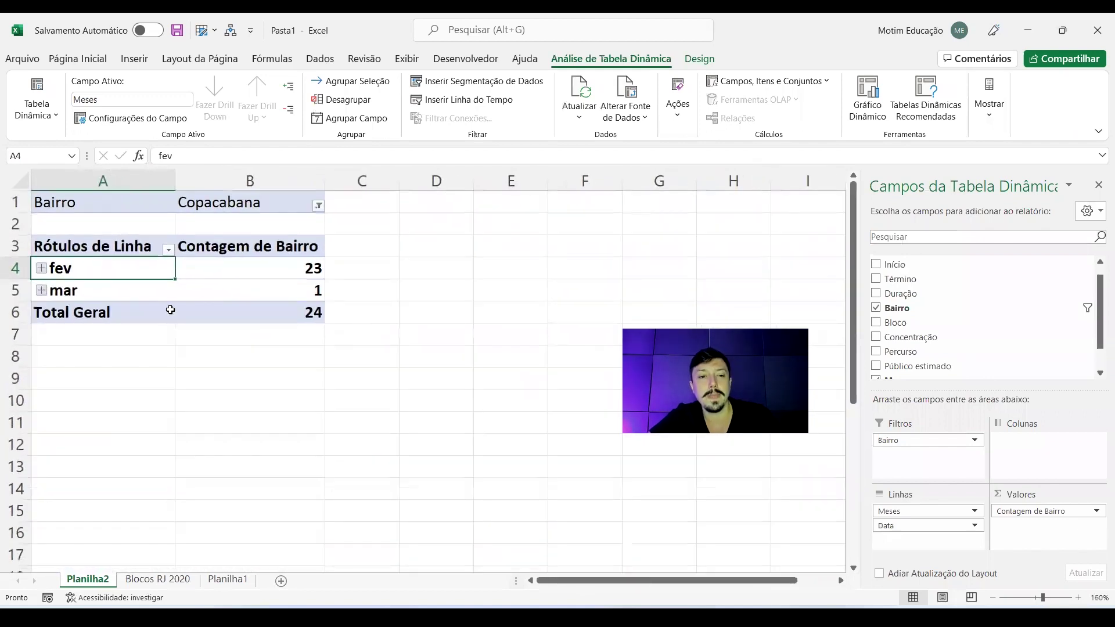
Add Bloco to the row fields beneath Data.
left_click(42, 269)
left_click(41, 269)
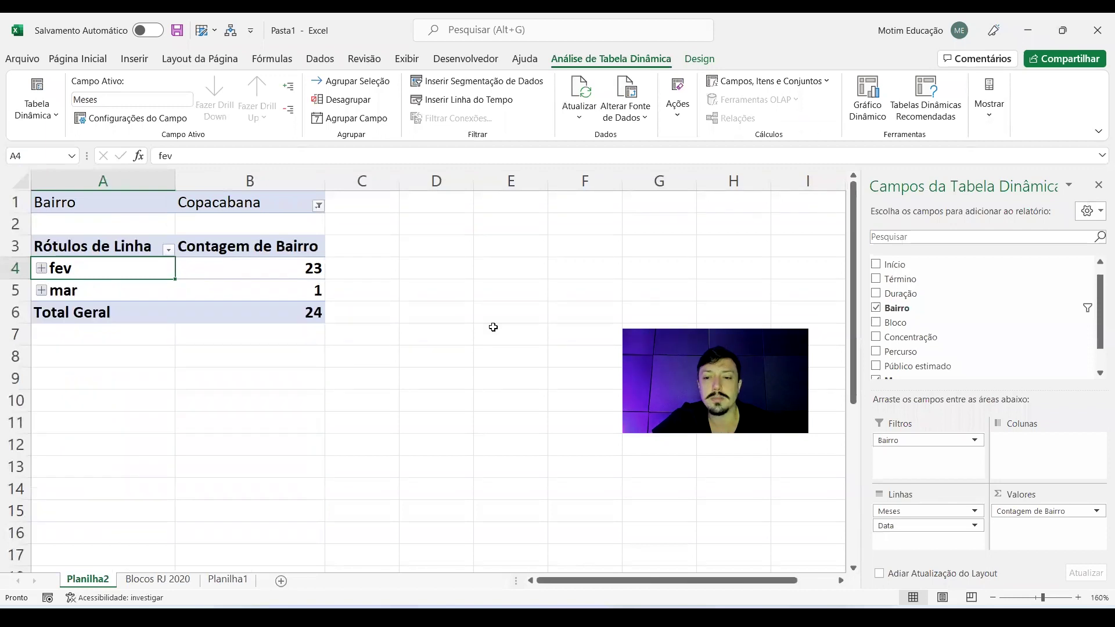
scroll(938, 314, "down", 1)
mouse_move(894, 295)
left_mouse_down()
mouse_move(923, 552)
mouse_move(924, 543)
left_mouse_up()
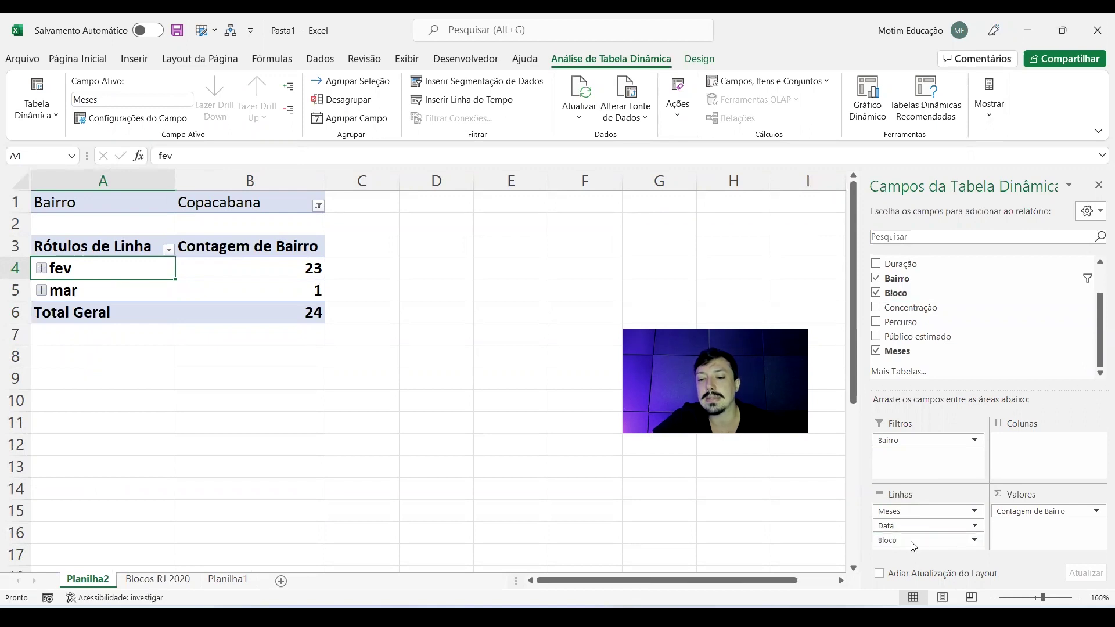
Expand fev to list each date's Copacabana blocks, with 23/fev and 24/fev holding 5 each.
left_click(41, 268)
scroll(133, 278, "down", 2)
scroll(133, 279, "down", 1)
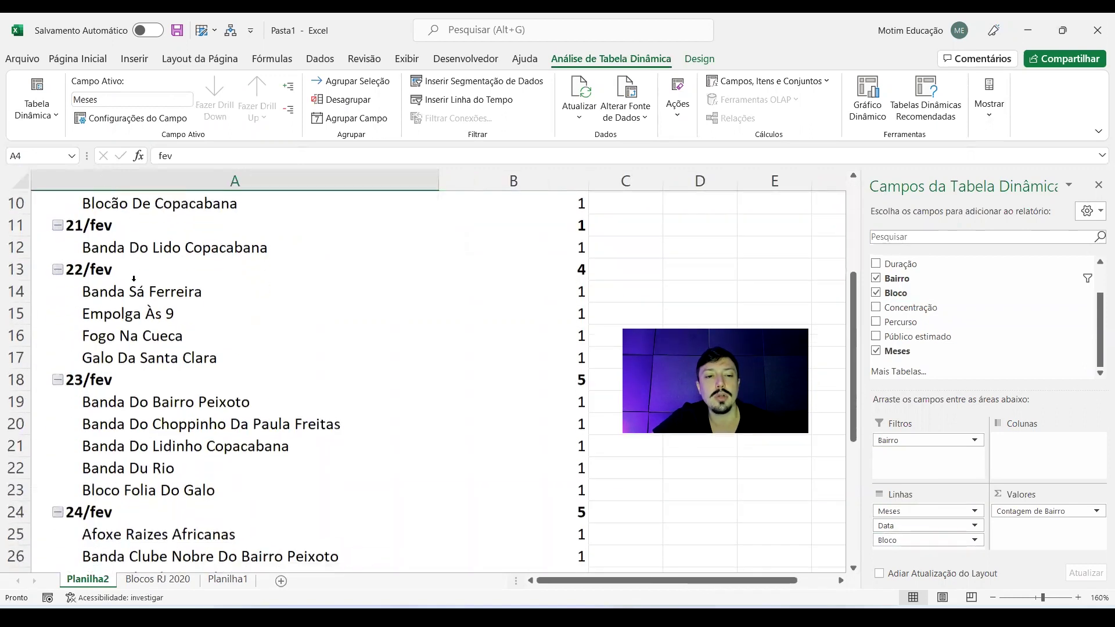
scroll(133, 279, "up", 2)
scroll(133, 279, "down", 1, "ctrl")
scroll(133, 279, "down", 1, "ctrl")
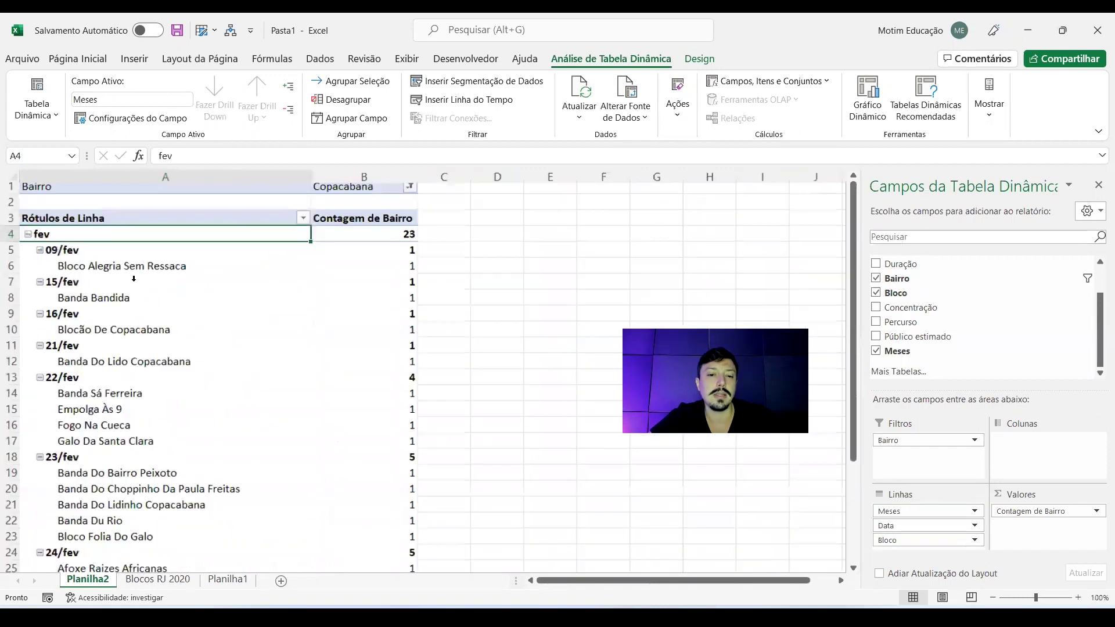
scroll(133, 279, "down", 2, "ctrl")
scroll(133, 315, "down", 2)
scroll(124, 331, "down", 1)
mouse_move(75, 302)
left_mouse_down()
mouse_move(146, 457)
mouse_move(356, 454)
left_mouse_up()
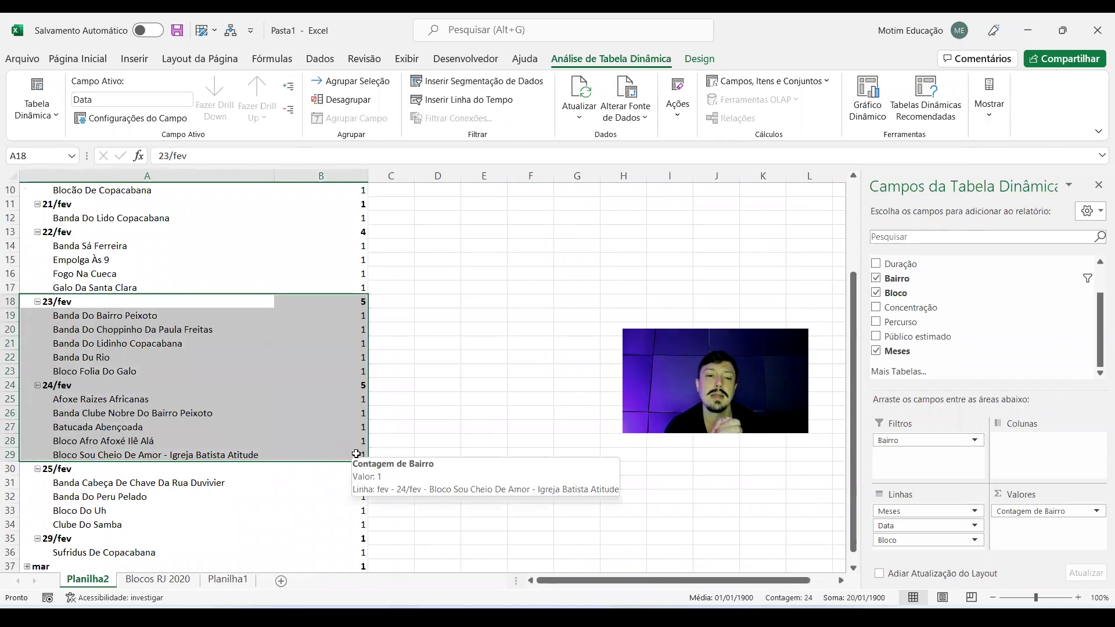
scroll(264, 278, "up", 3)
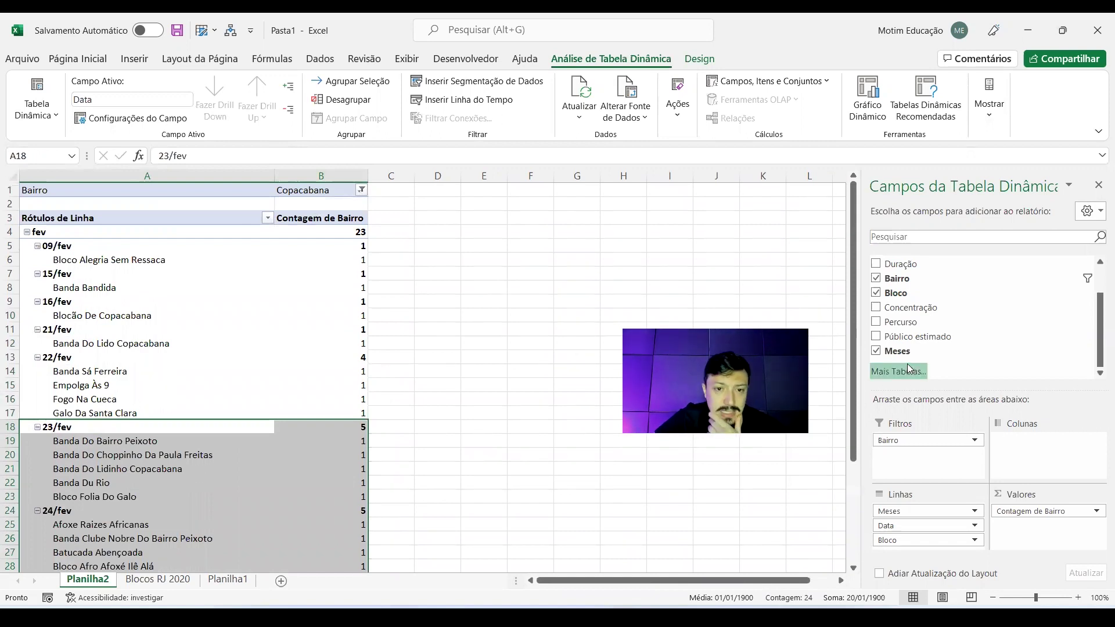
scroll(377, 269, "down", 2)
scroll(378, 268, "down", 2)
scroll(377, 268, "up", 2)
scroll(342, 413, "up", 2)
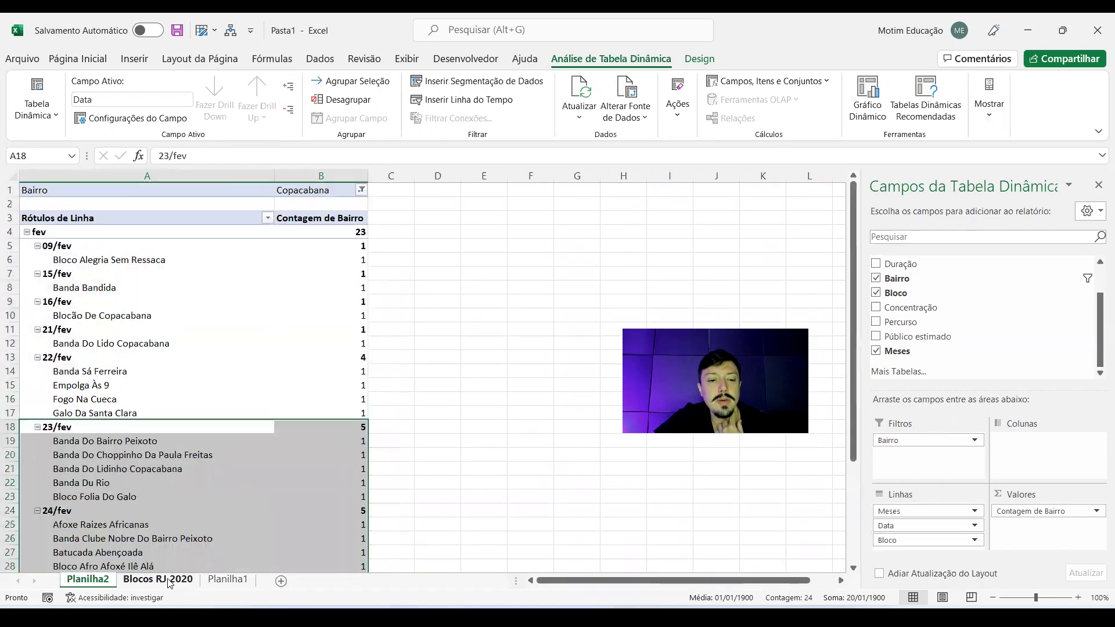
Rename the pivot sheet Planilha2 to 'Análise TD'.
double_click(106, 587)
type("Análise T")
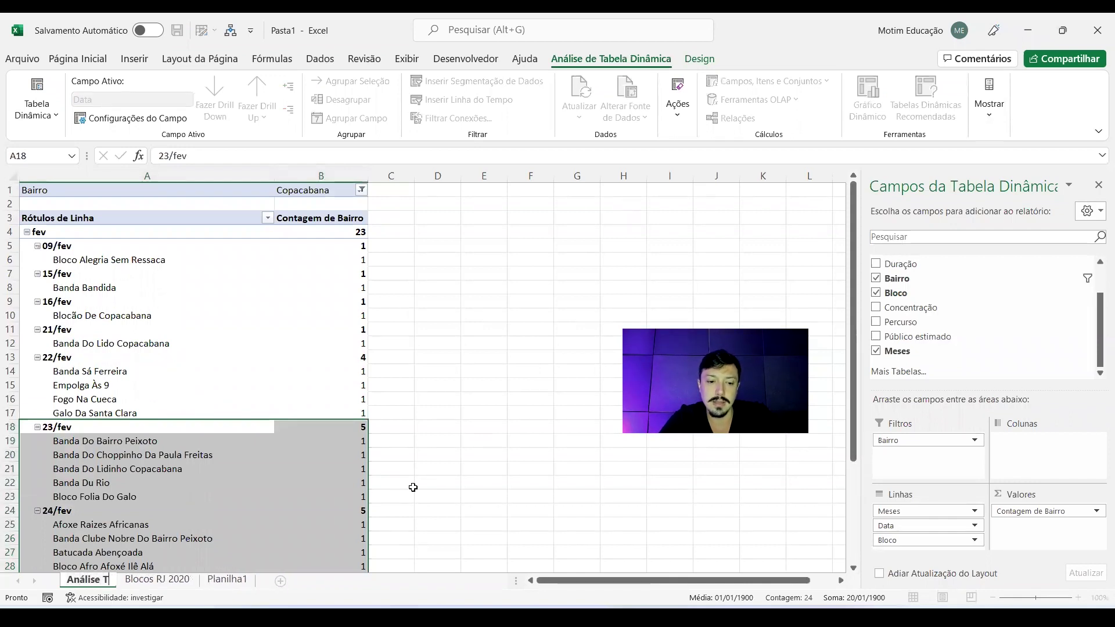
type("D")
key("Return")
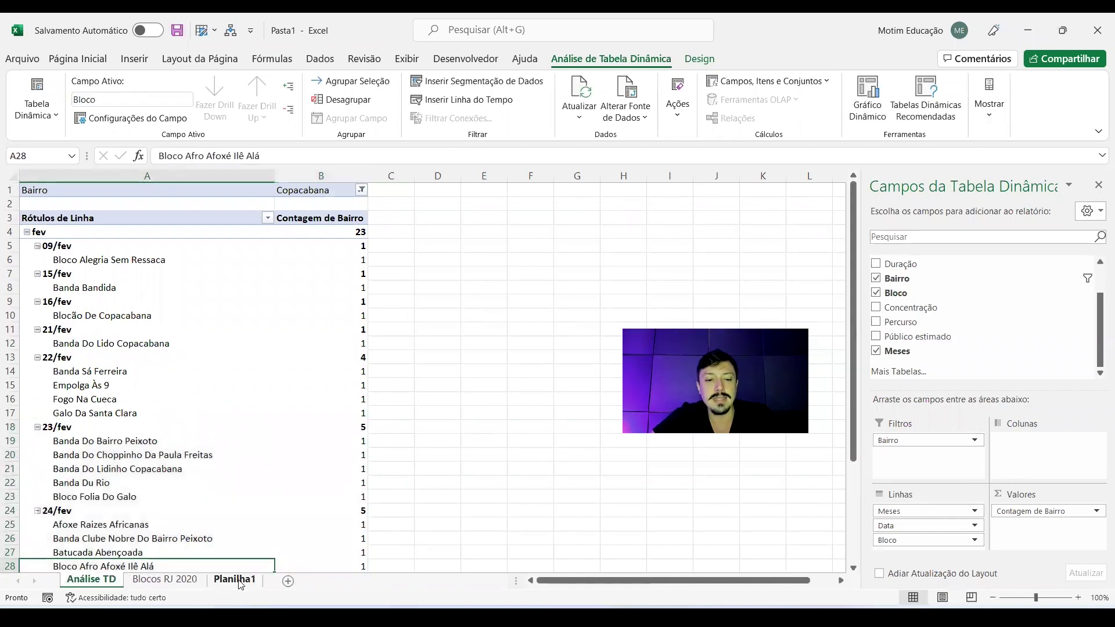
Delete the empty Planilha1 sheet and move Análise TD after Blocos RJ 2020.
left_click(234, 580)
right_click(234, 580)
left_click(295, 408)
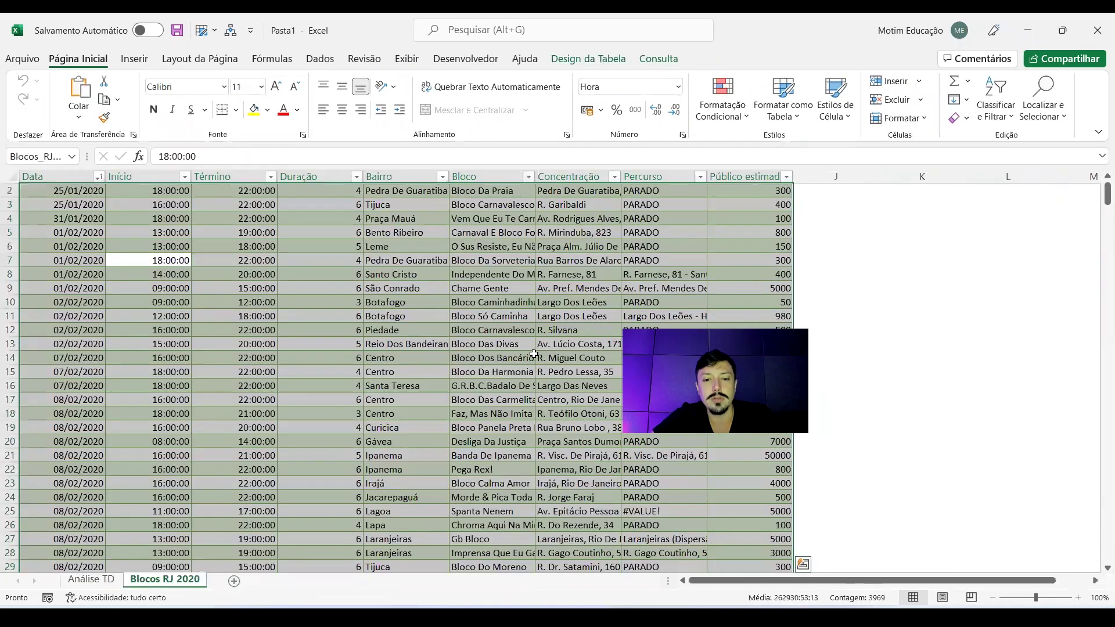
left_click(162, 566)
left_click_drag(93, 581, 166, 580)
Review the top of both sheets and the Data import commands, ending on Blocos RJ 2020.
key("ctrl+Home")
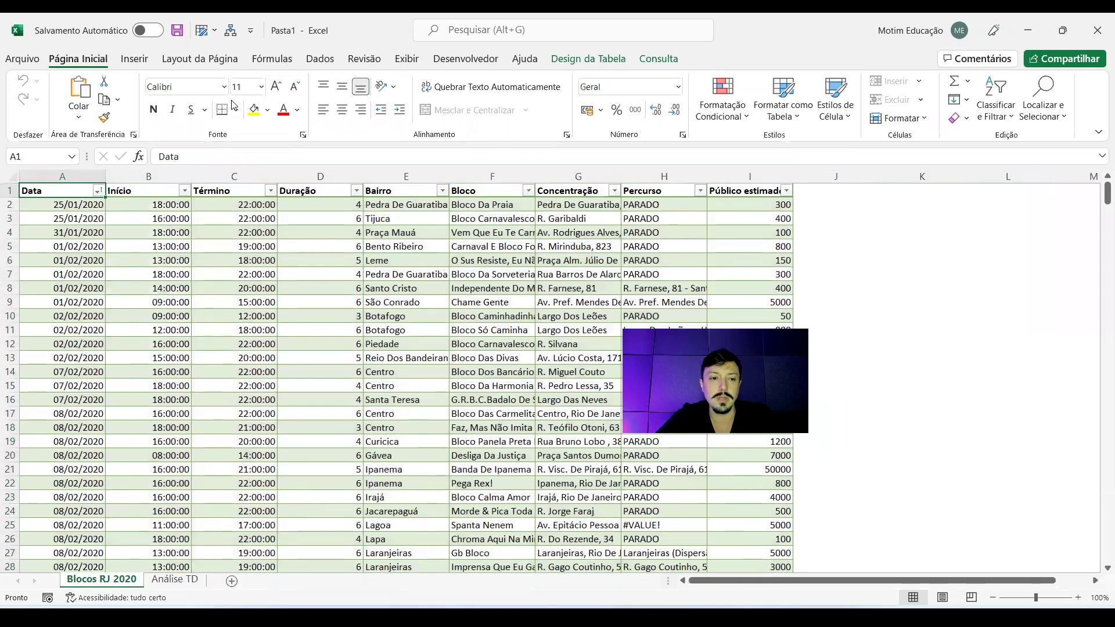
key("ctrl+Page_Down")
key("ctrl+Home")
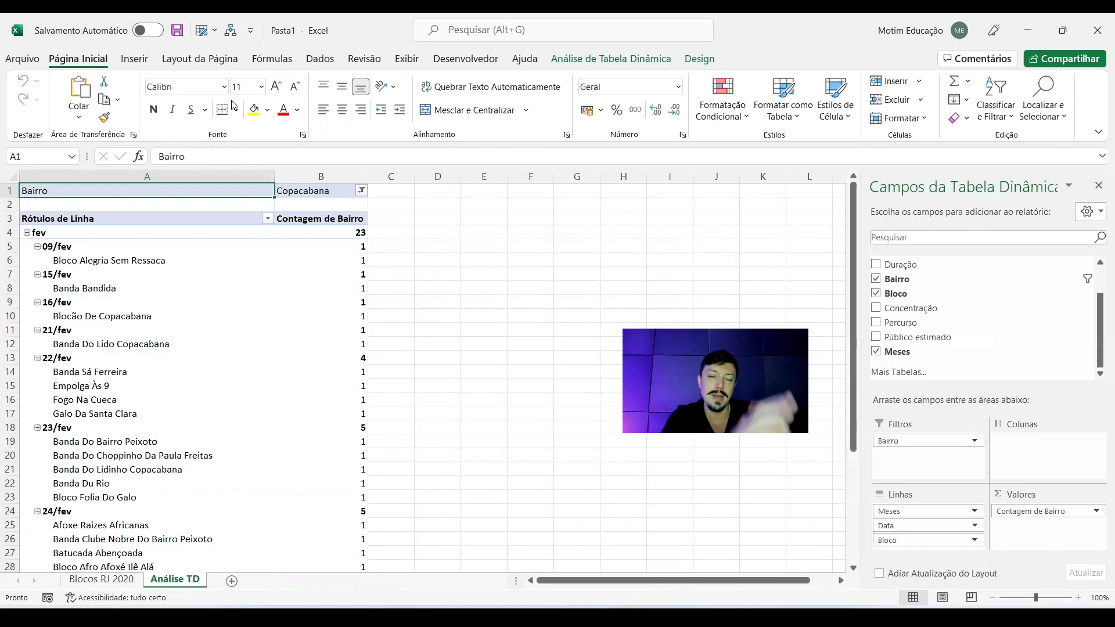
left_click(321, 58)
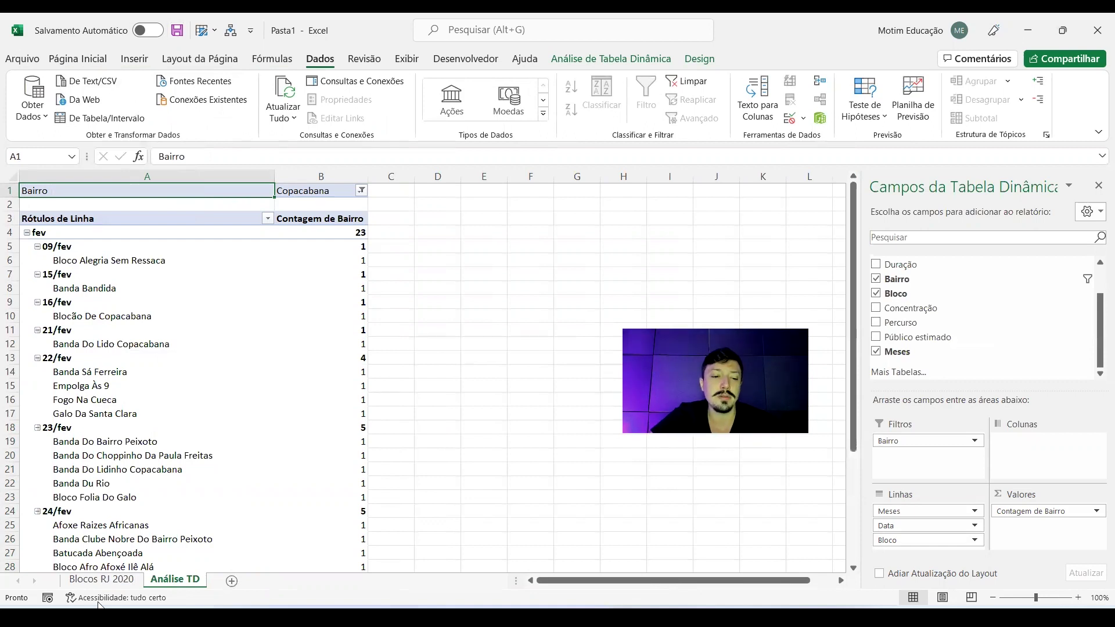
left_click(102, 580)
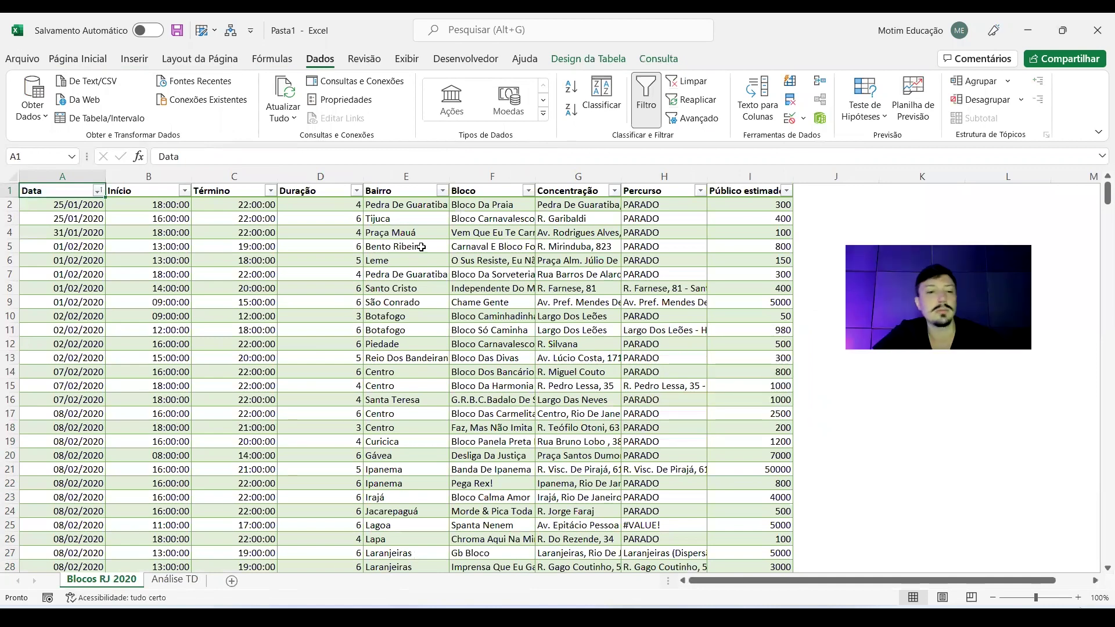
Check the WikiRio source page in the browser, then return to the Excel workbook.
key("alt+Tab")
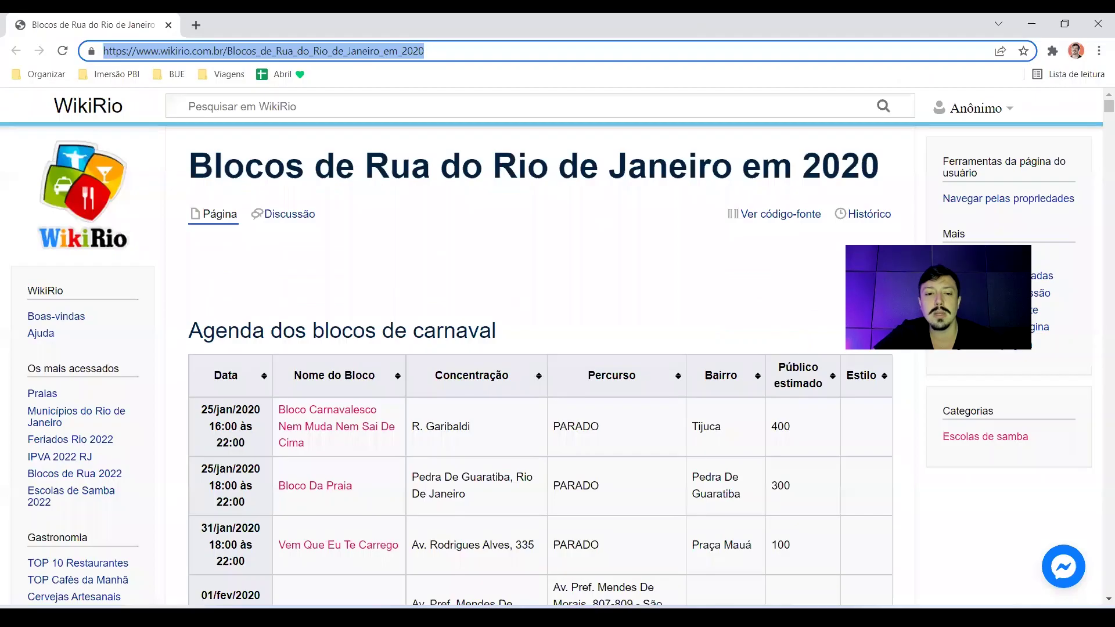
scroll(433, 409, "down", 2)
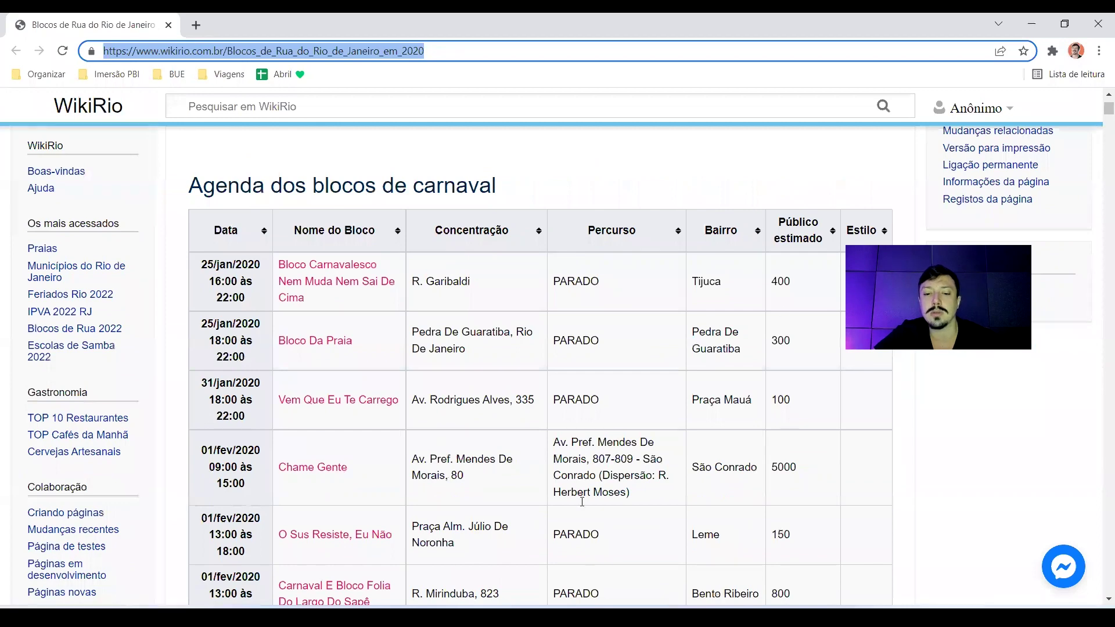
key("alt+Tab")
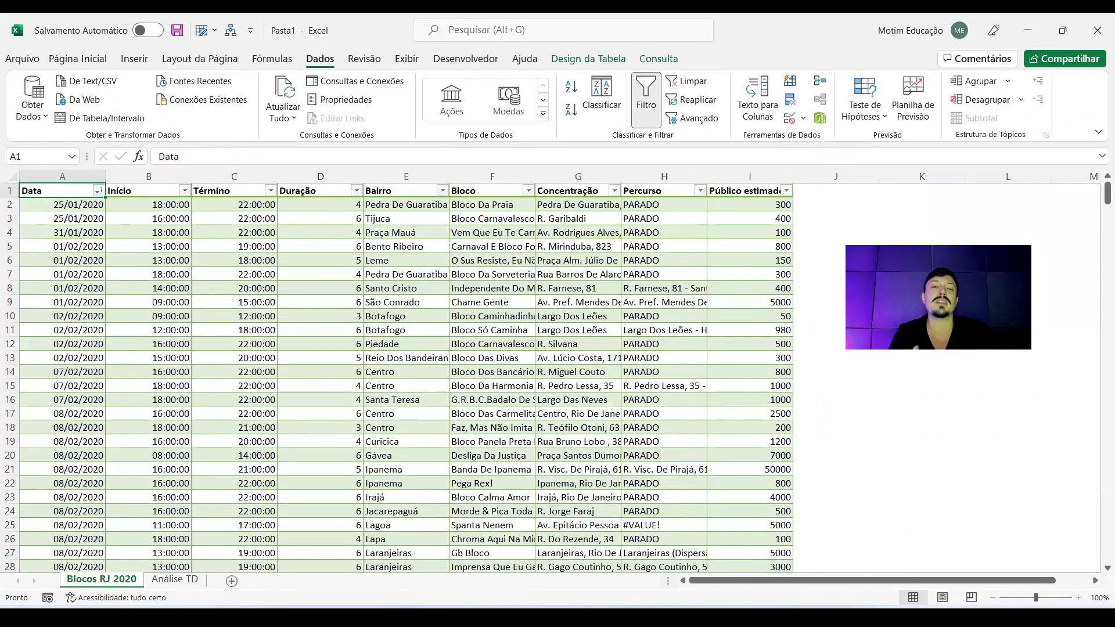